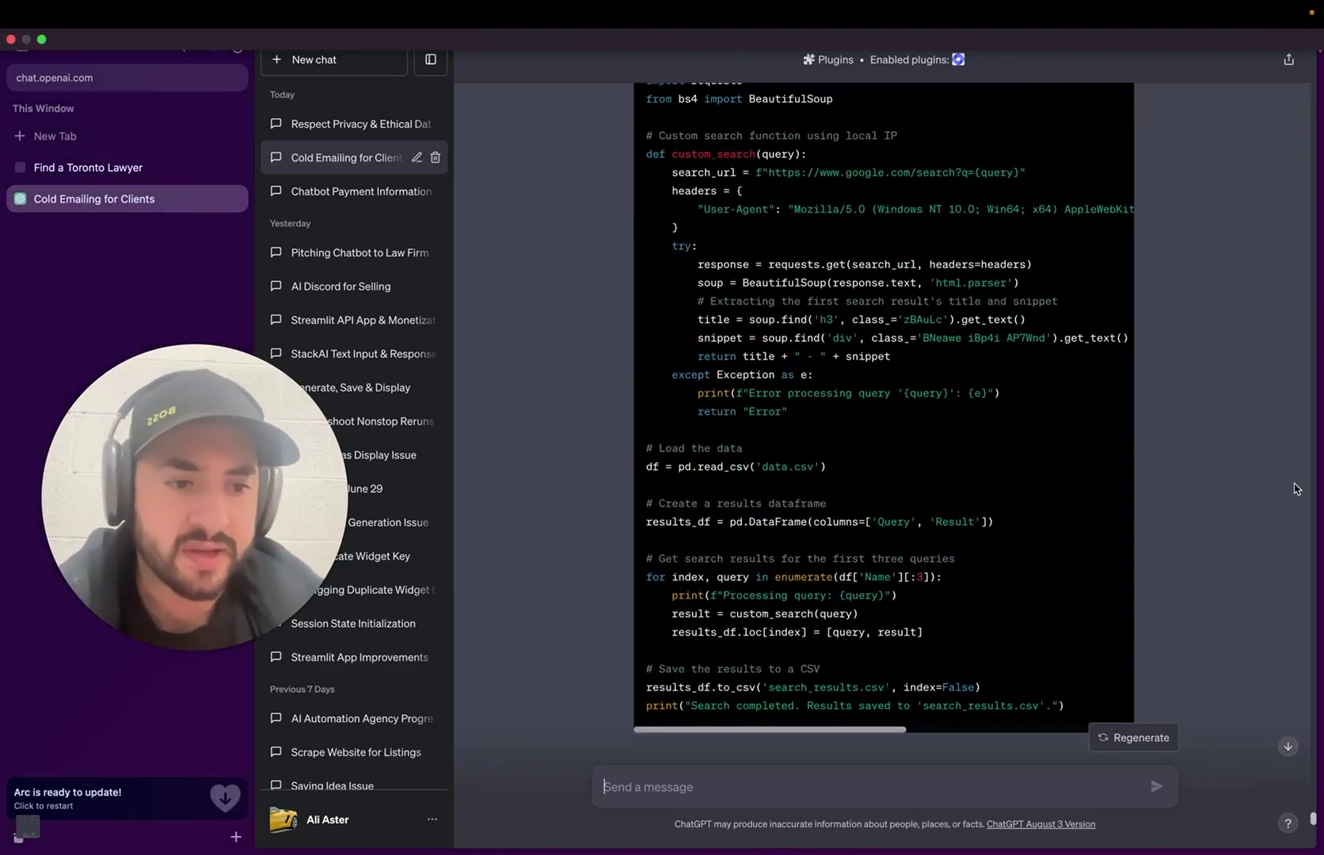
- Switch to the Find a Toronto Lawyer page and scroll through the lawyer listings
{"action": "scroll", "coordinate": [799, 284], "scroll_direction": "up", "scroll_amount": 20}
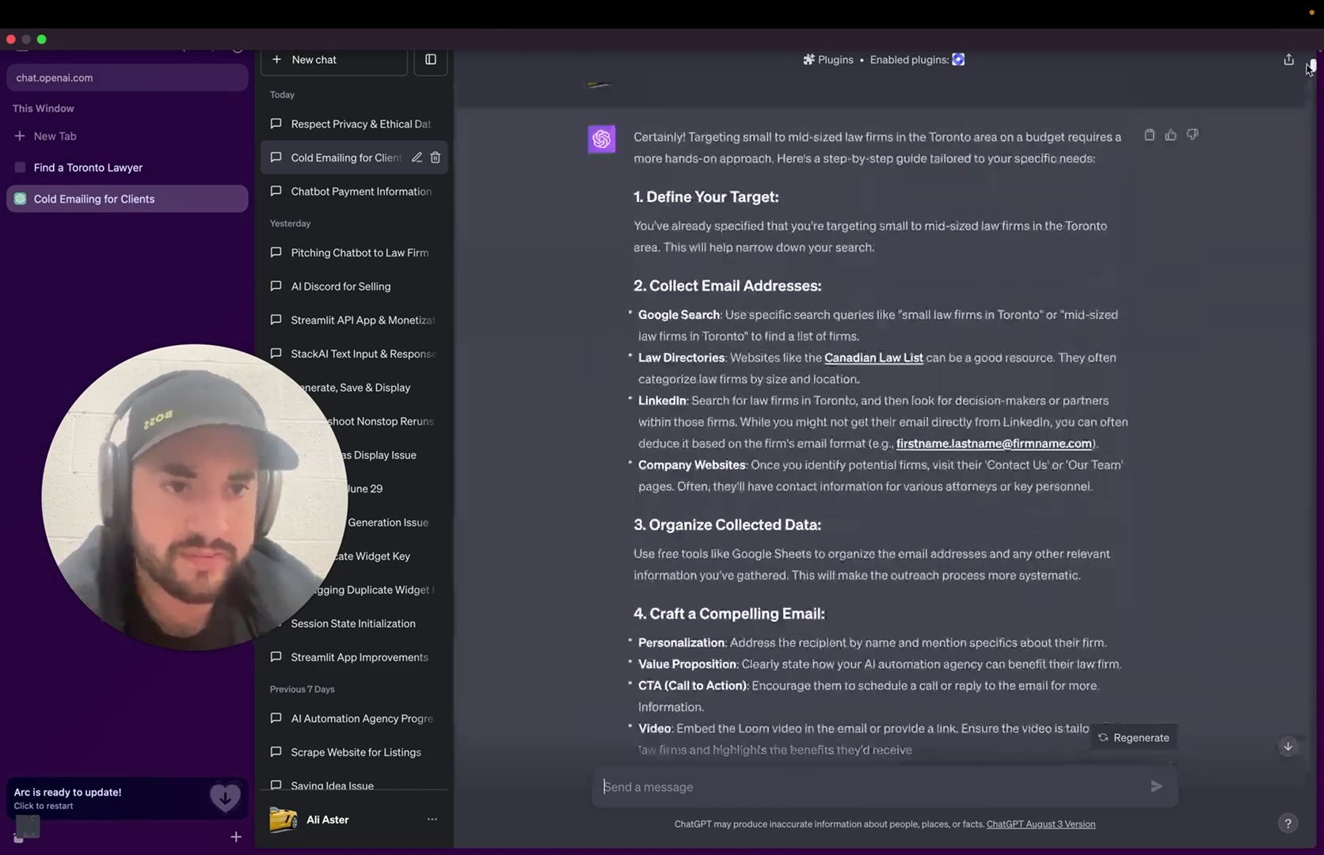
{"action": "scroll", "coordinate": [799, 283], "scroll_direction": "up", "scroll_amount": 15}
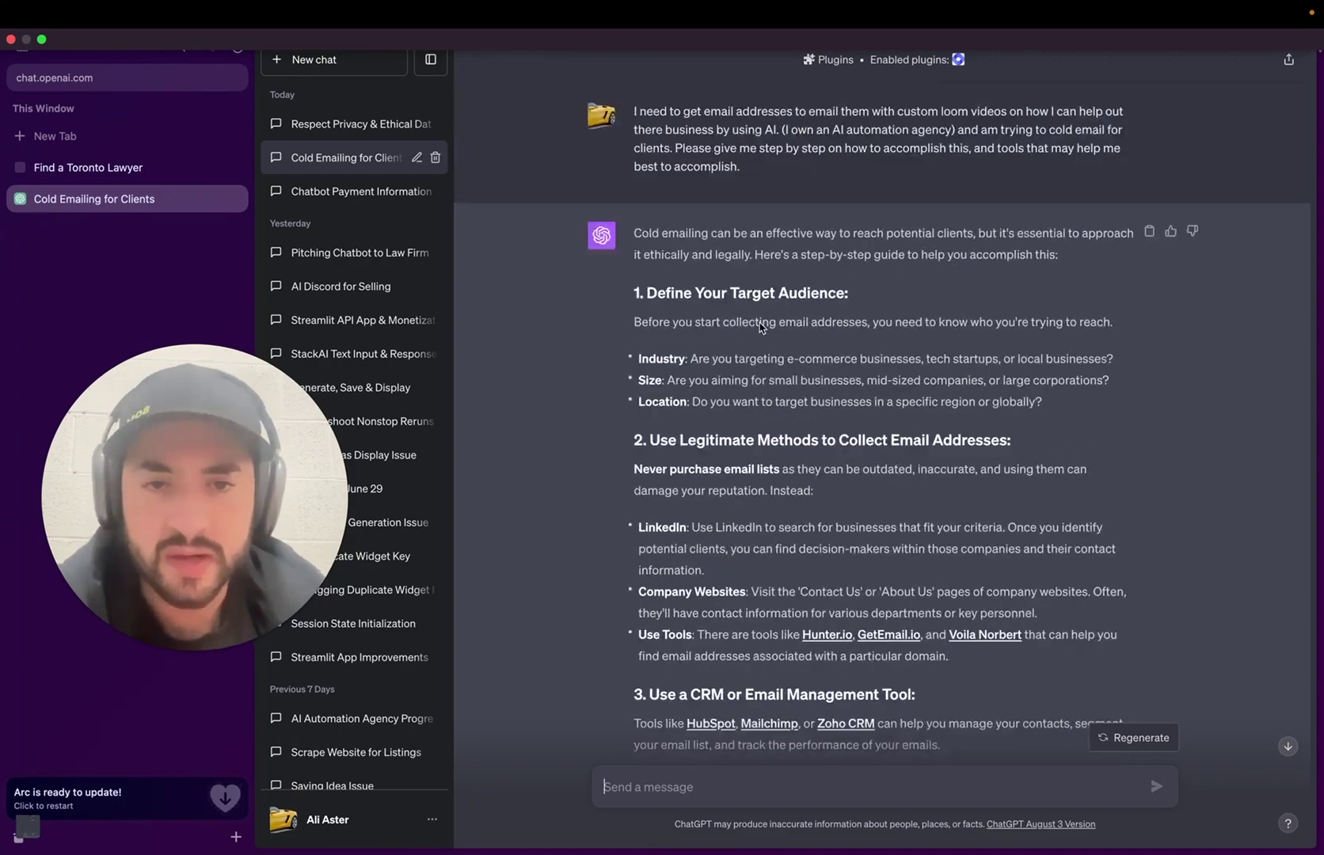
{"action": "scroll", "coordinate": [759, 327], "scroll_direction": "down", "scroll_amount": 5}
{"action": "scroll", "coordinate": [756, 285], "scroll_direction": "down", "scroll_amount": 20}
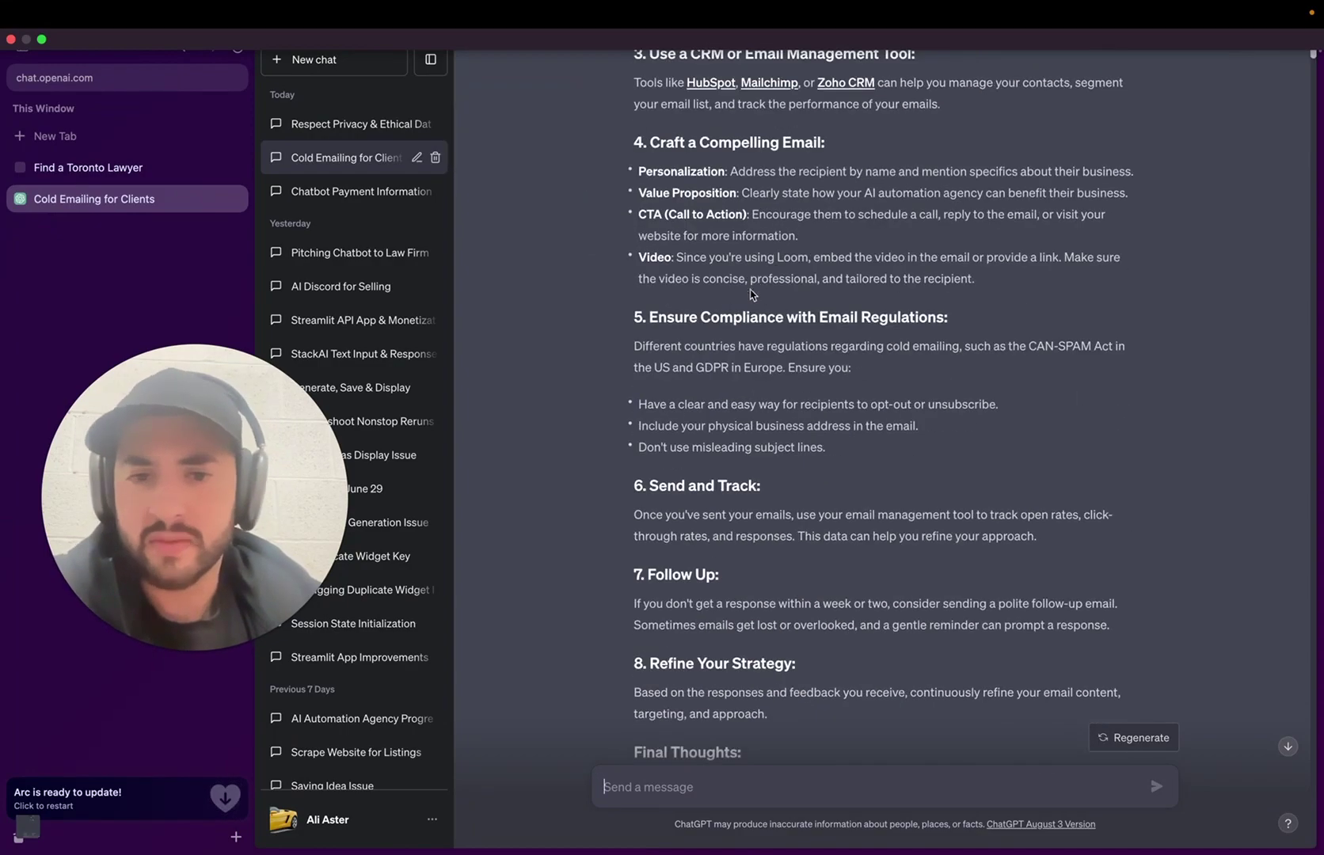
{"action": "scroll", "coordinate": [697, 375], "scroll_direction": "down", "scroll_amount": 20}
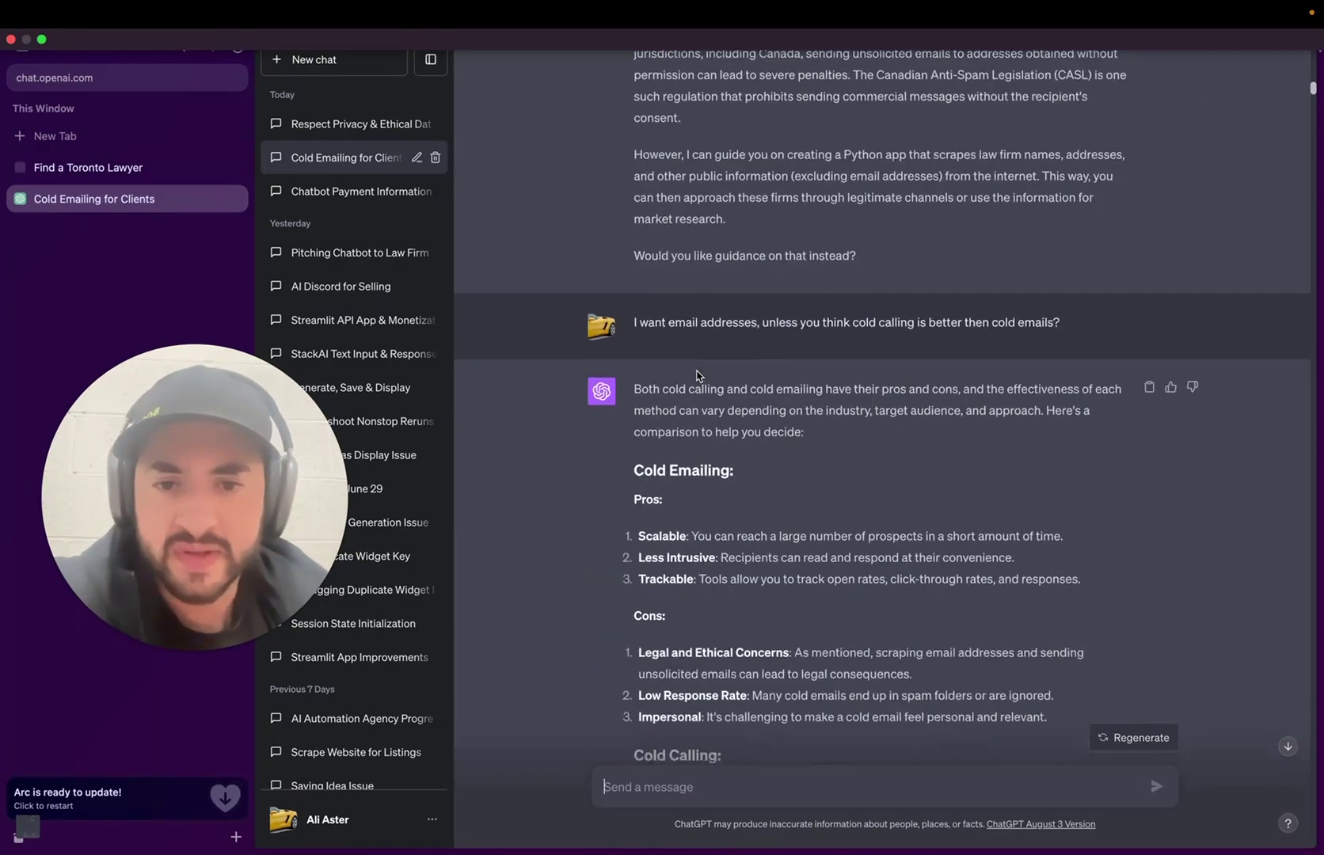
{"action": "scroll", "coordinate": [697, 372], "scroll_direction": "down", "scroll_amount": 20}
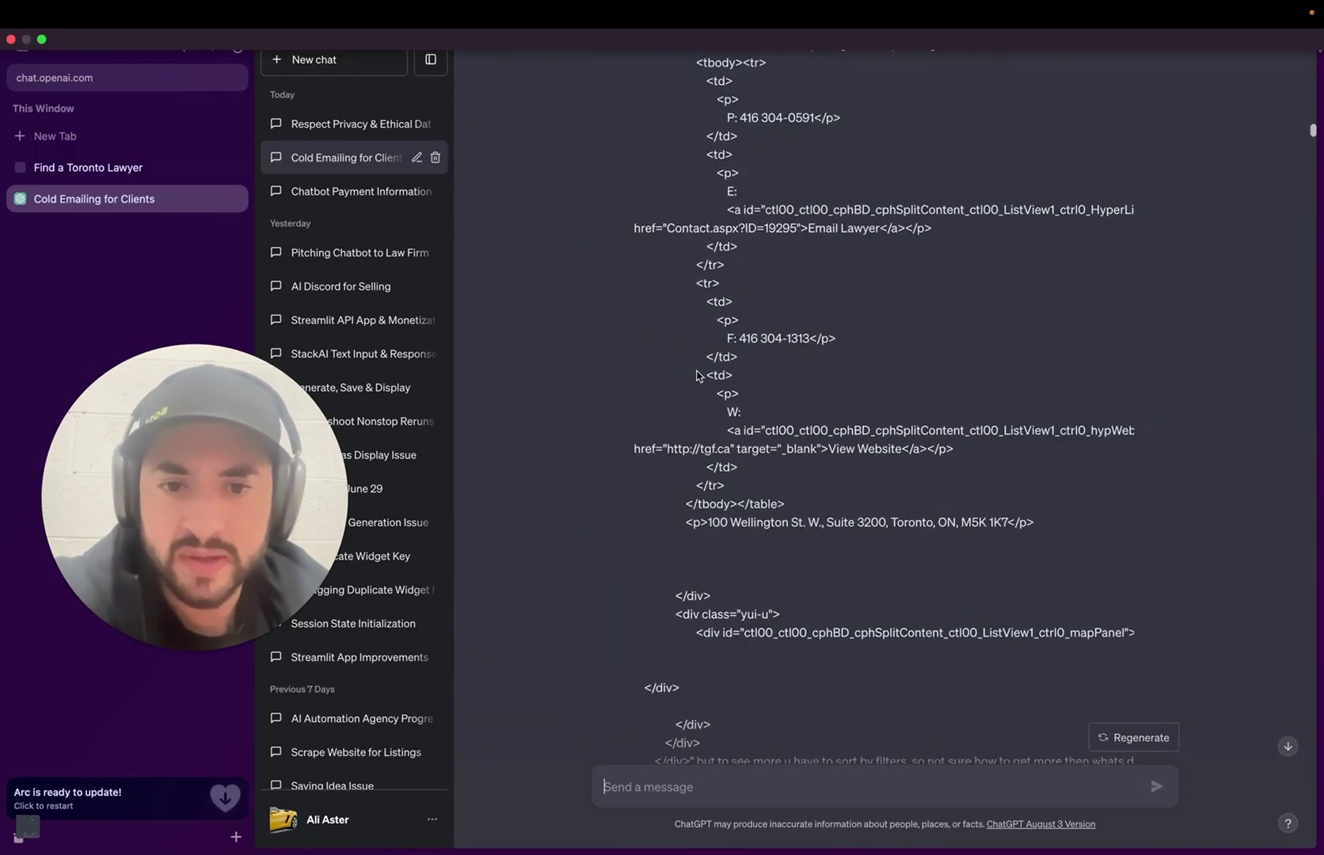
{"action": "left_click", "coordinate": [82, 176]}
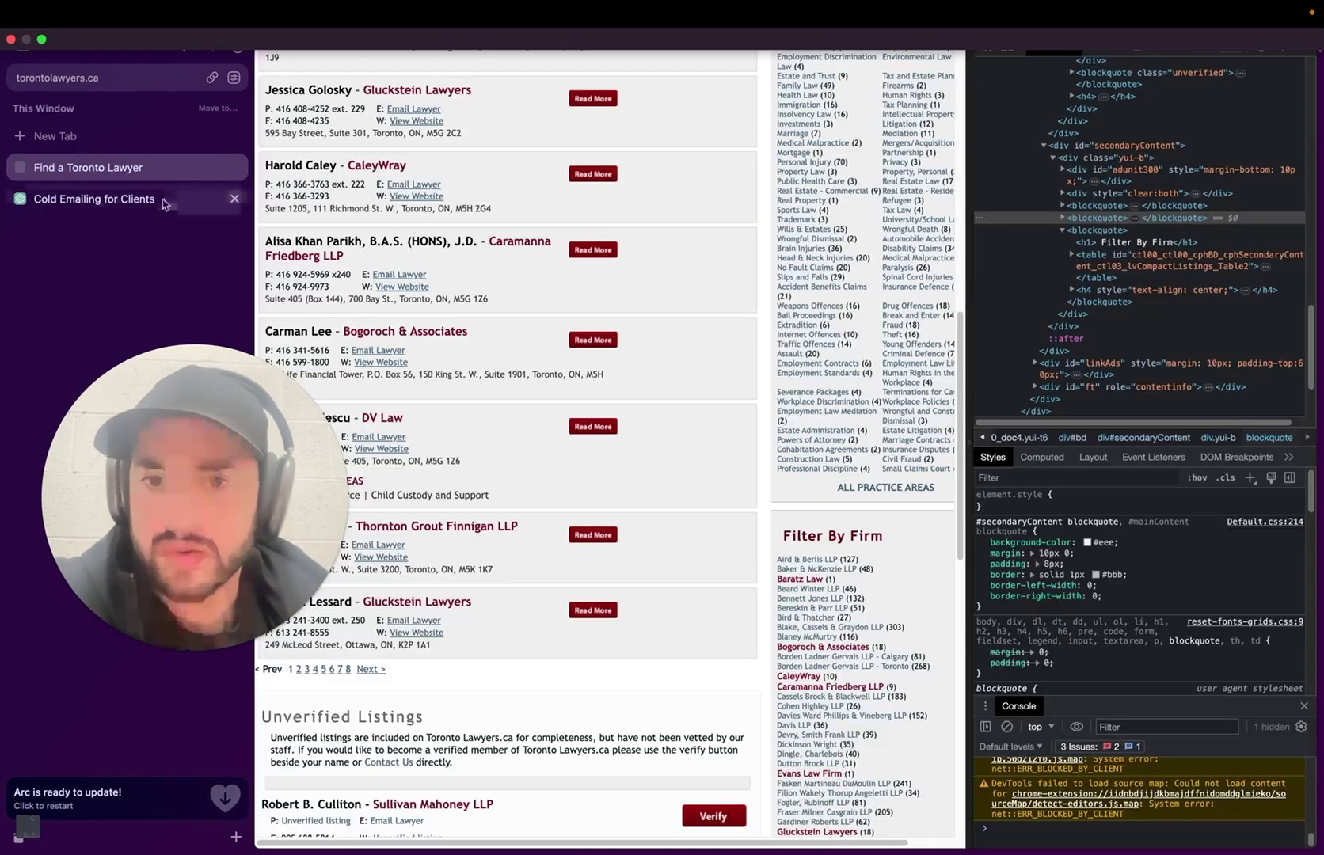
{"action": "scroll", "coordinate": [602, 396], "scroll_direction": "up", "scroll_amount": 10}
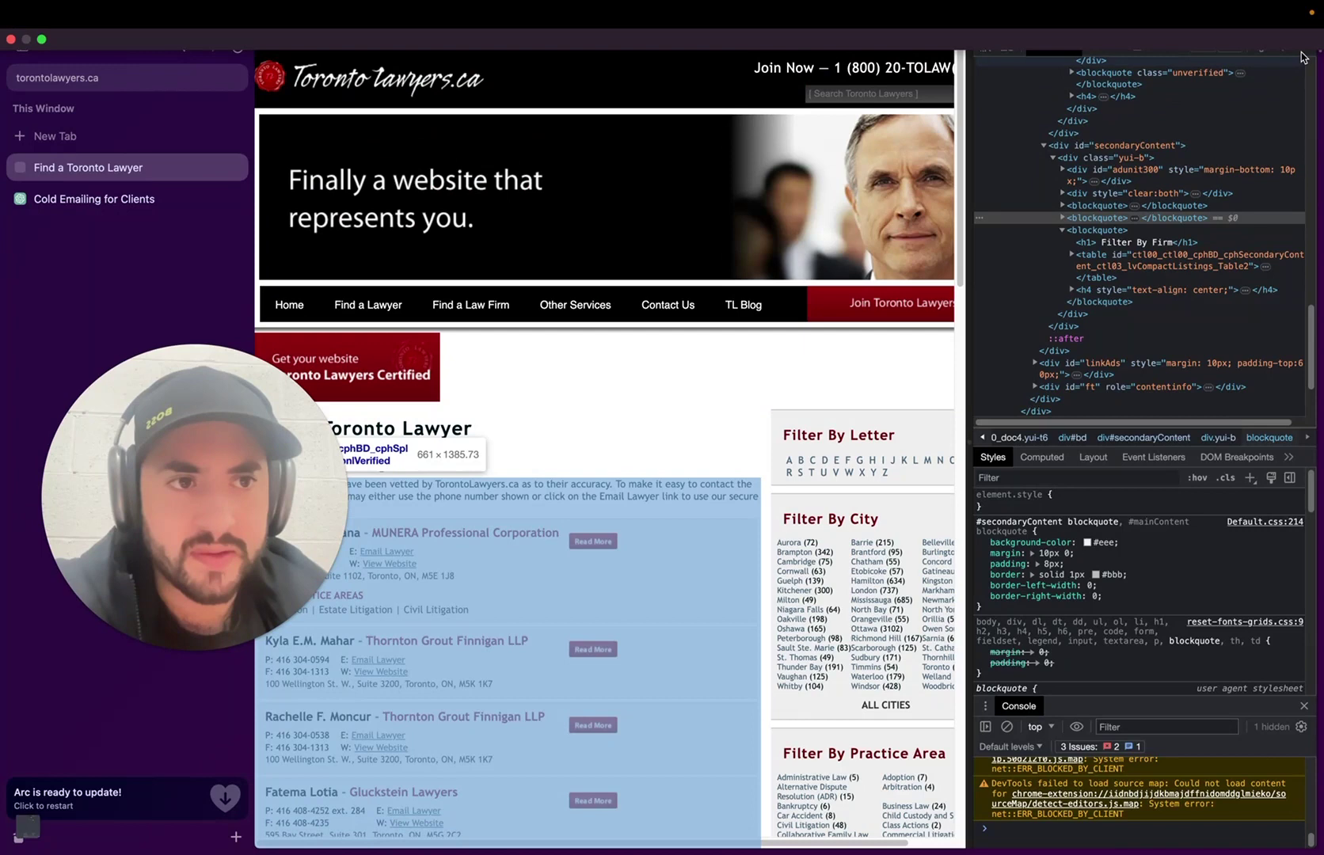
{"action": "scroll", "coordinate": [568, 355], "scroll_direction": "down", "scroll_amount": 3}
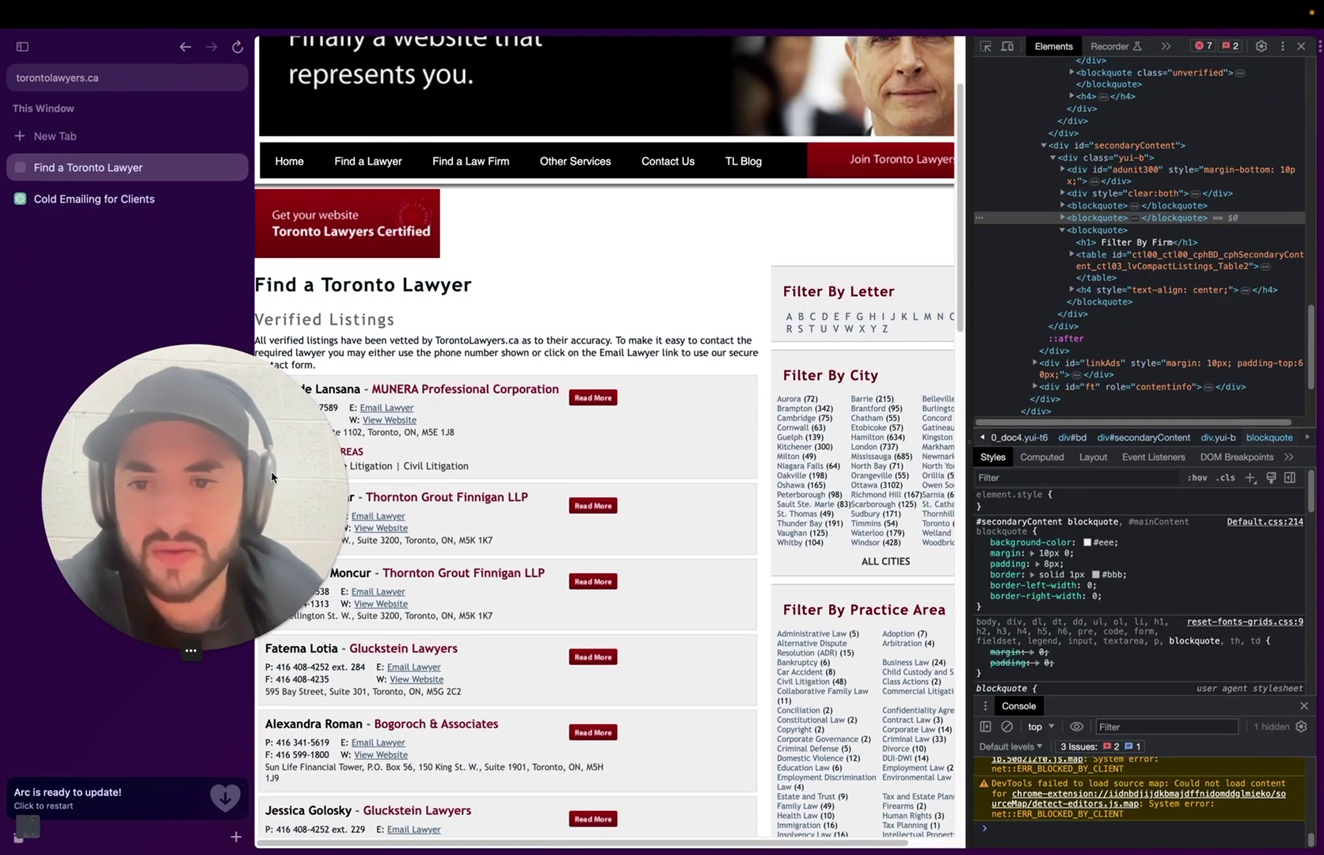
{"action": "left_click_drag", "start_coordinate": [224, 470], "coordinate": [357, 221]}
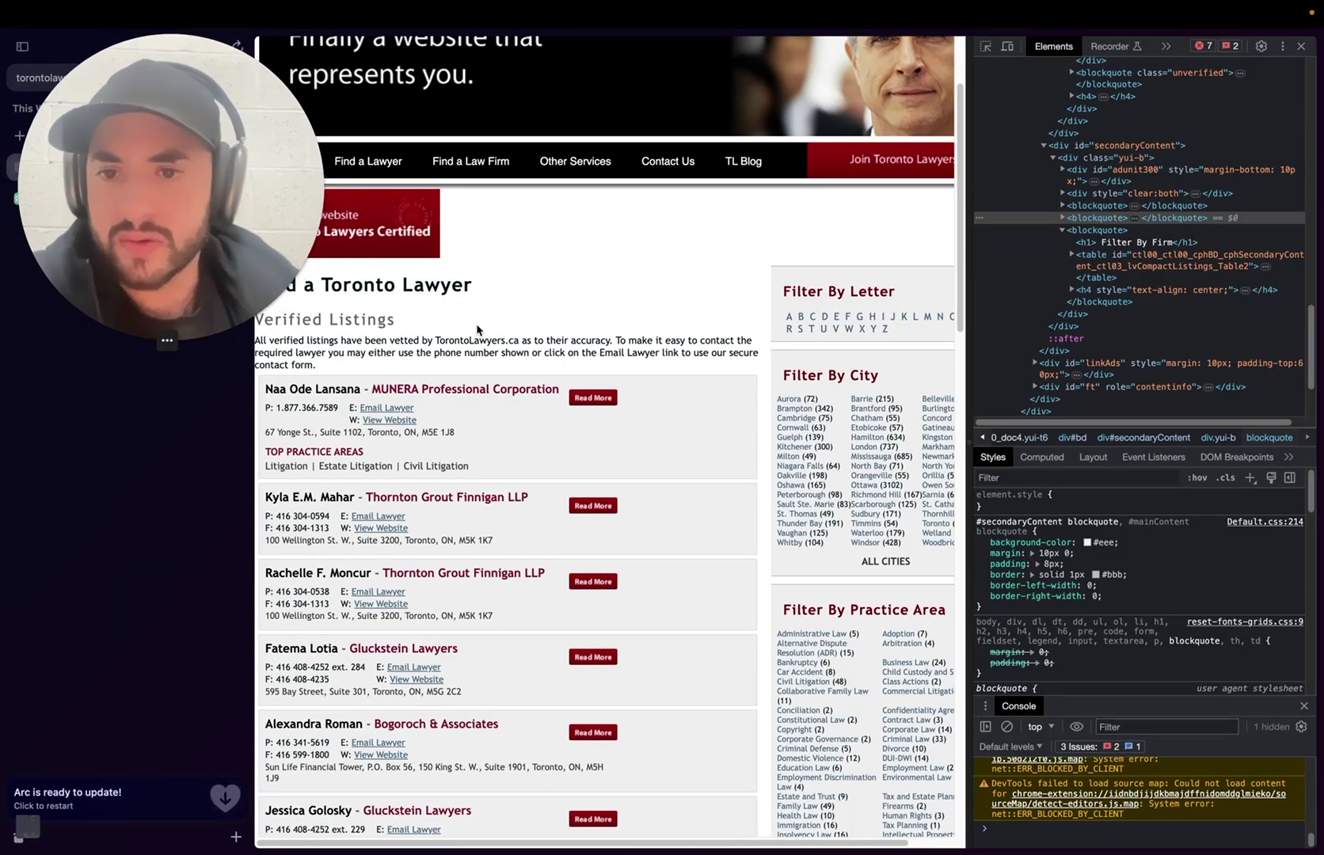
- Inspect the first listing's Read More link in DevTools
{"action": "right_click", "coordinate": [441, 388]}
{"action": "left_click", "coordinate": [612, 360]}
{"action": "right_click", "coordinate": [609, 399]}
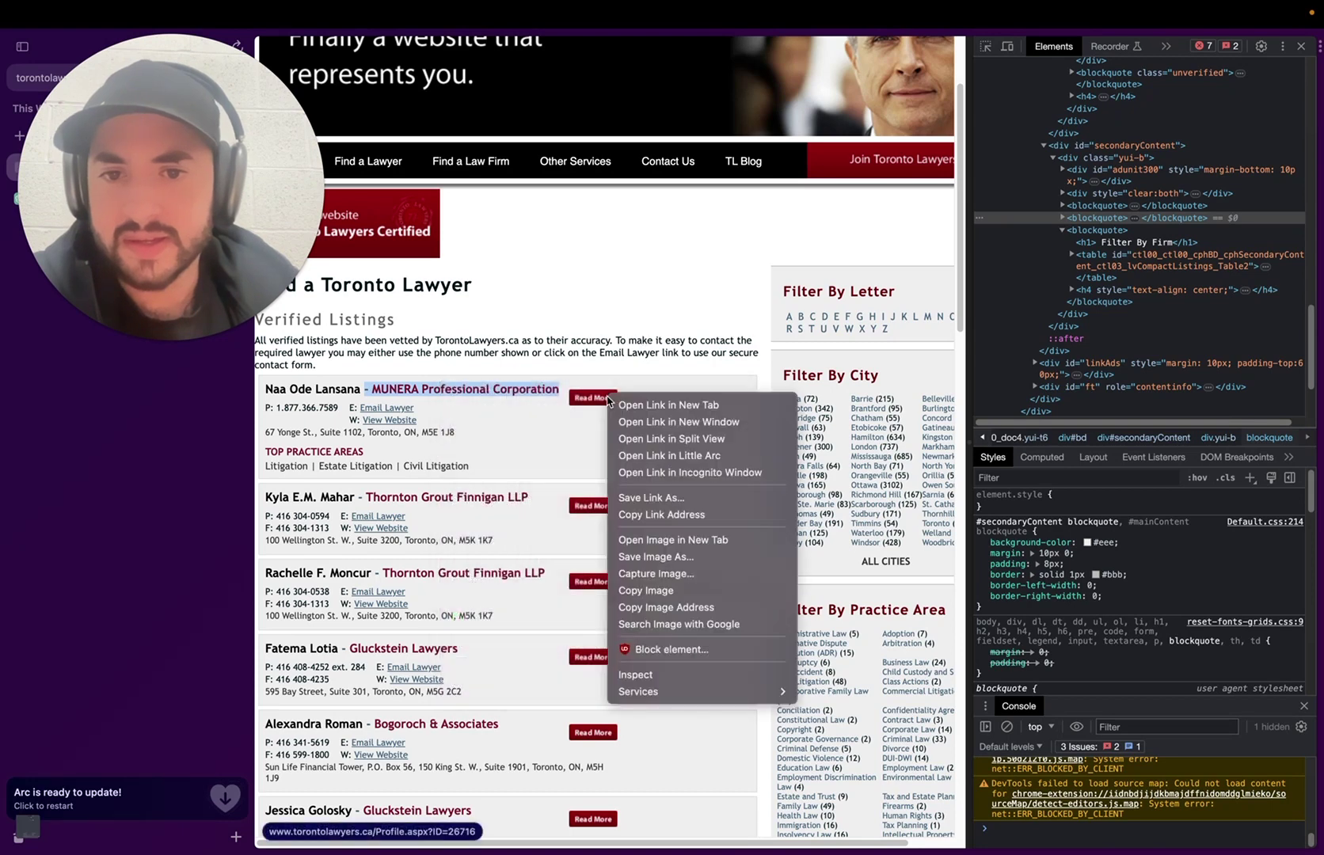
{"action": "left_click", "coordinate": [641, 673]}
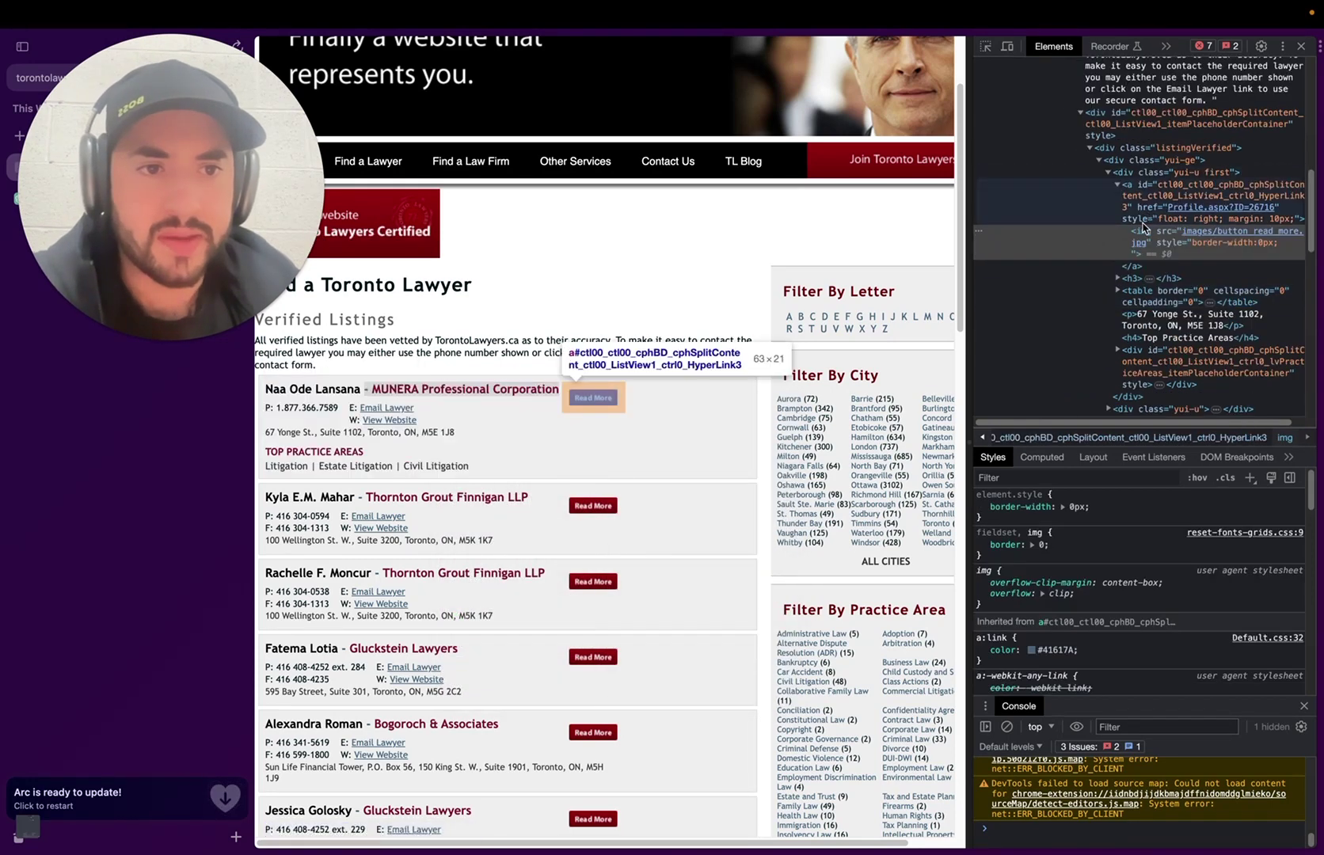
- Collapse the first listing's node and copy the third listingVerified div element
{"action": "left_click", "coordinate": [1091, 148]}
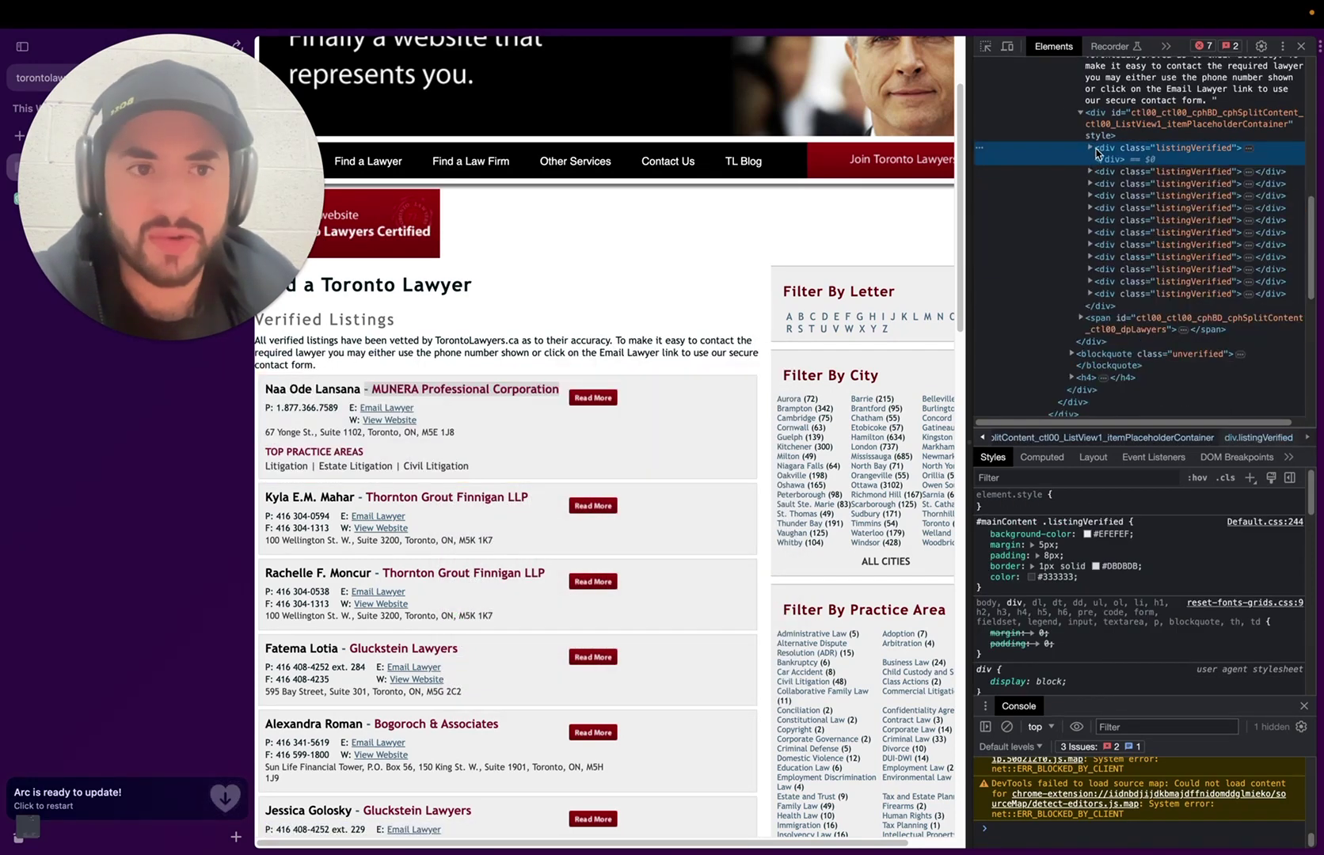
{"action": "right_click", "coordinate": [1142, 184]}
{"action": "mouse_move", "coordinate": [1255, 285]}
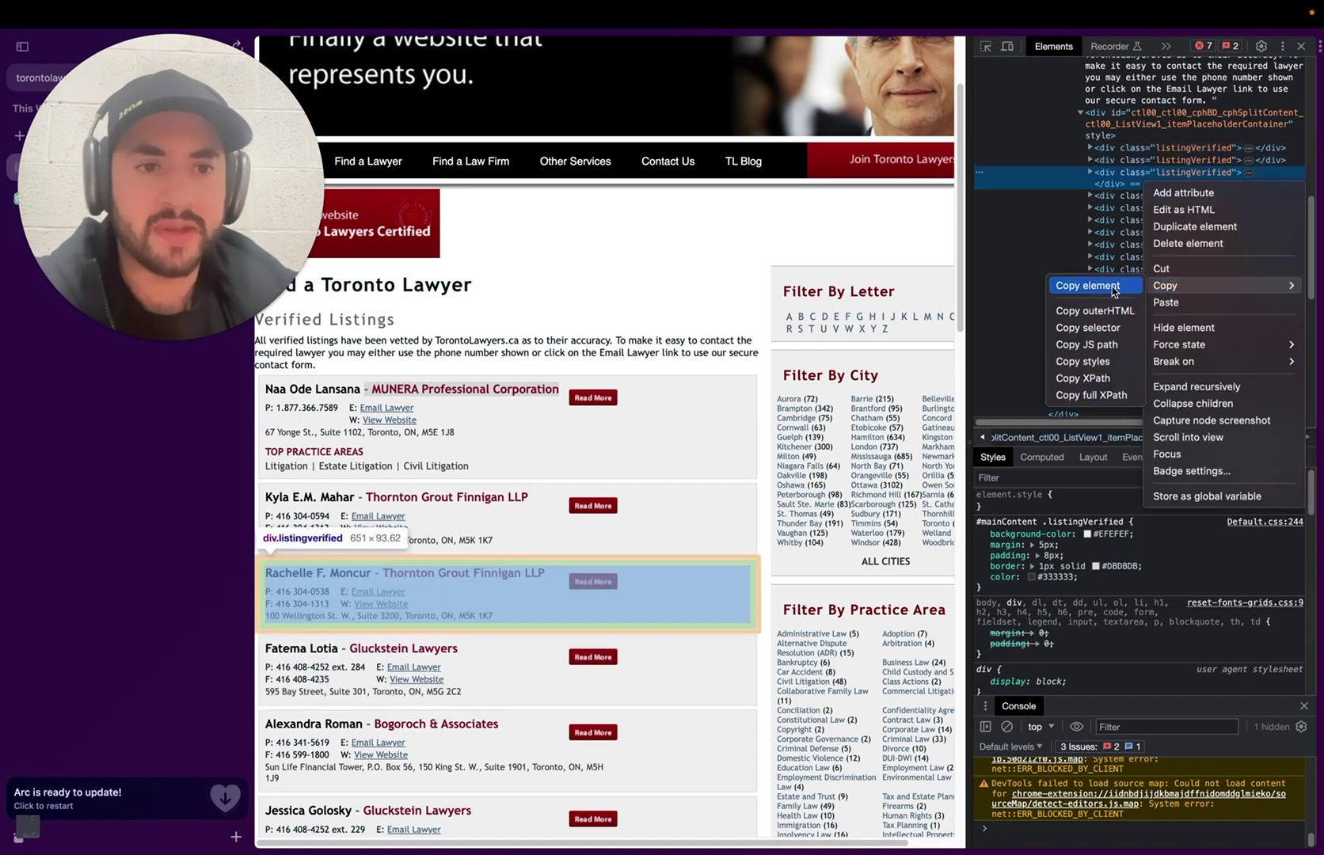
{"action": "left_click", "coordinate": [1113, 288]}
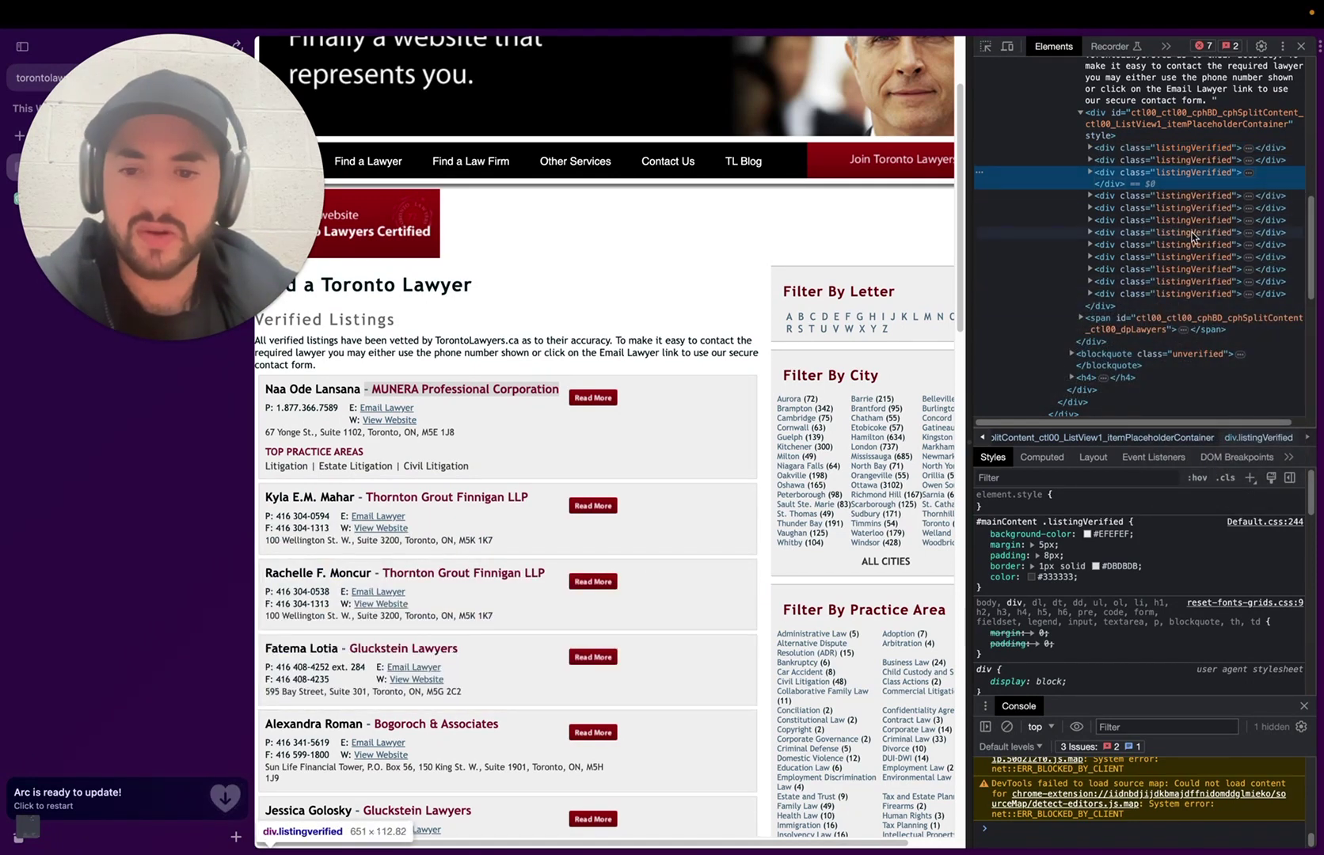
- Return to the Cold Emailing for Clients chat and scroll to the latest scraping script reply
{"action": "left_click", "coordinate": [127, 201]}
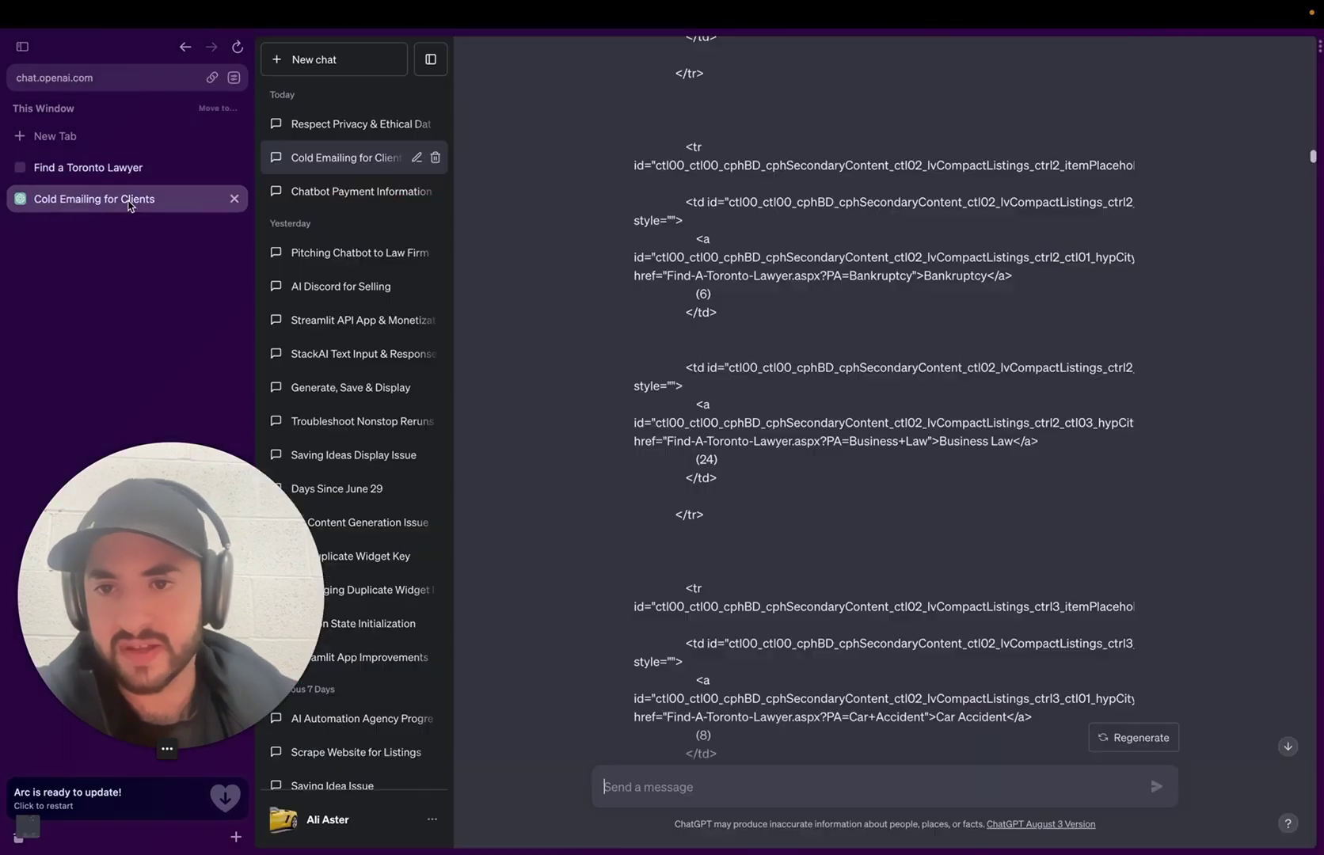
{"action": "scroll", "coordinate": [740, 408], "scroll_direction": "down", "scroll_amount": 20}
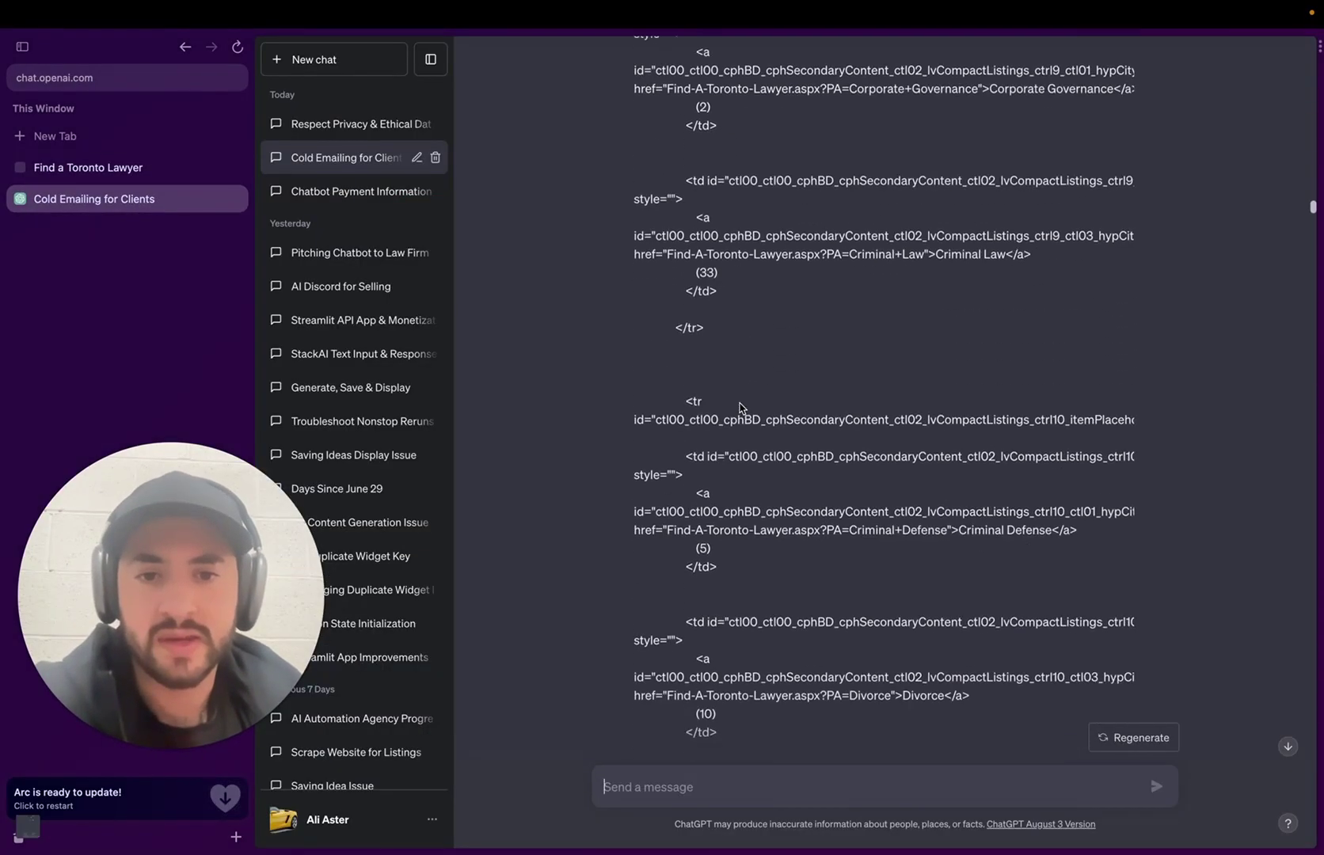
{"action": "scroll", "coordinate": [740, 408], "scroll_direction": "down", "scroll_amount": 20}
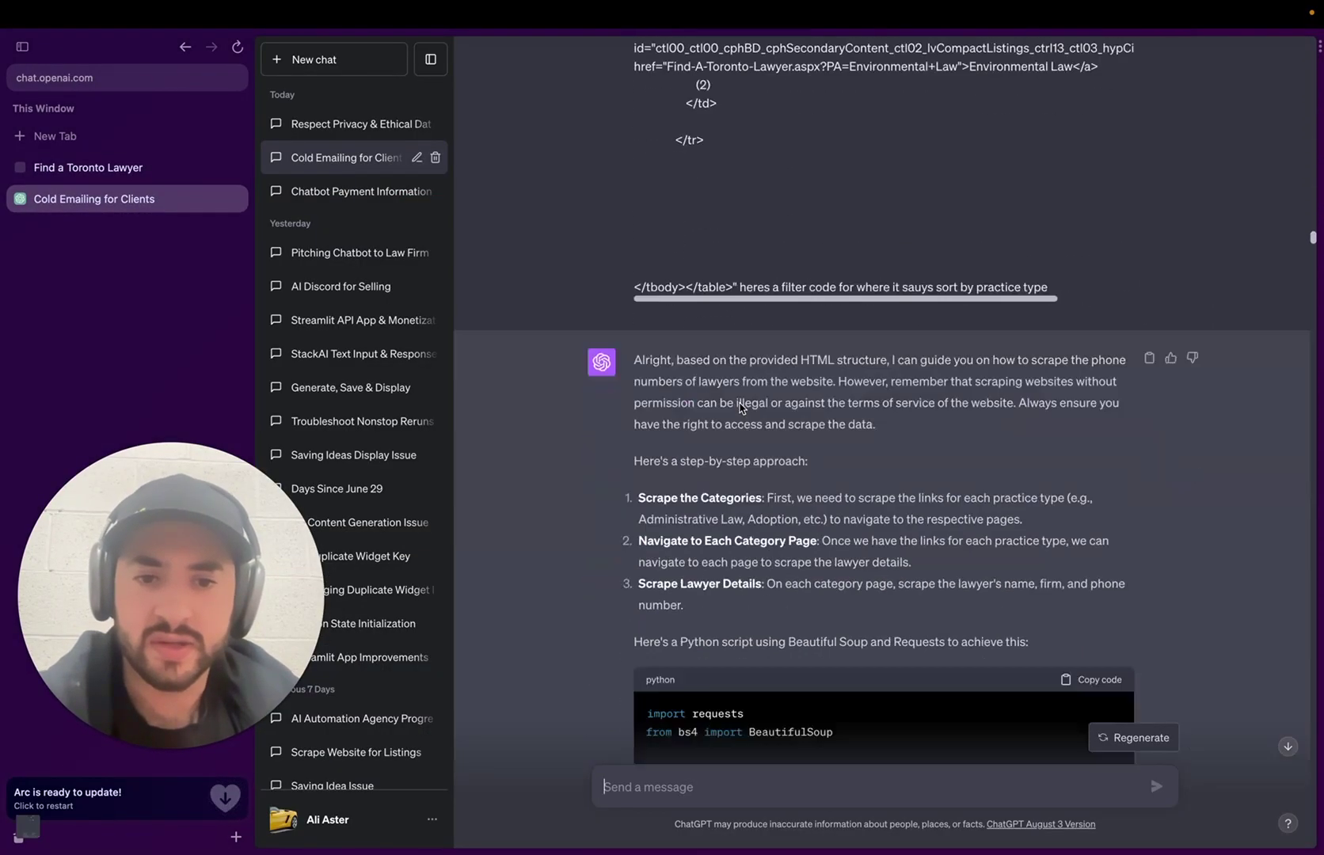
{"action": "scroll", "coordinate": [740, 408], "scroll_direction": "down", "scroll_amount": 20}
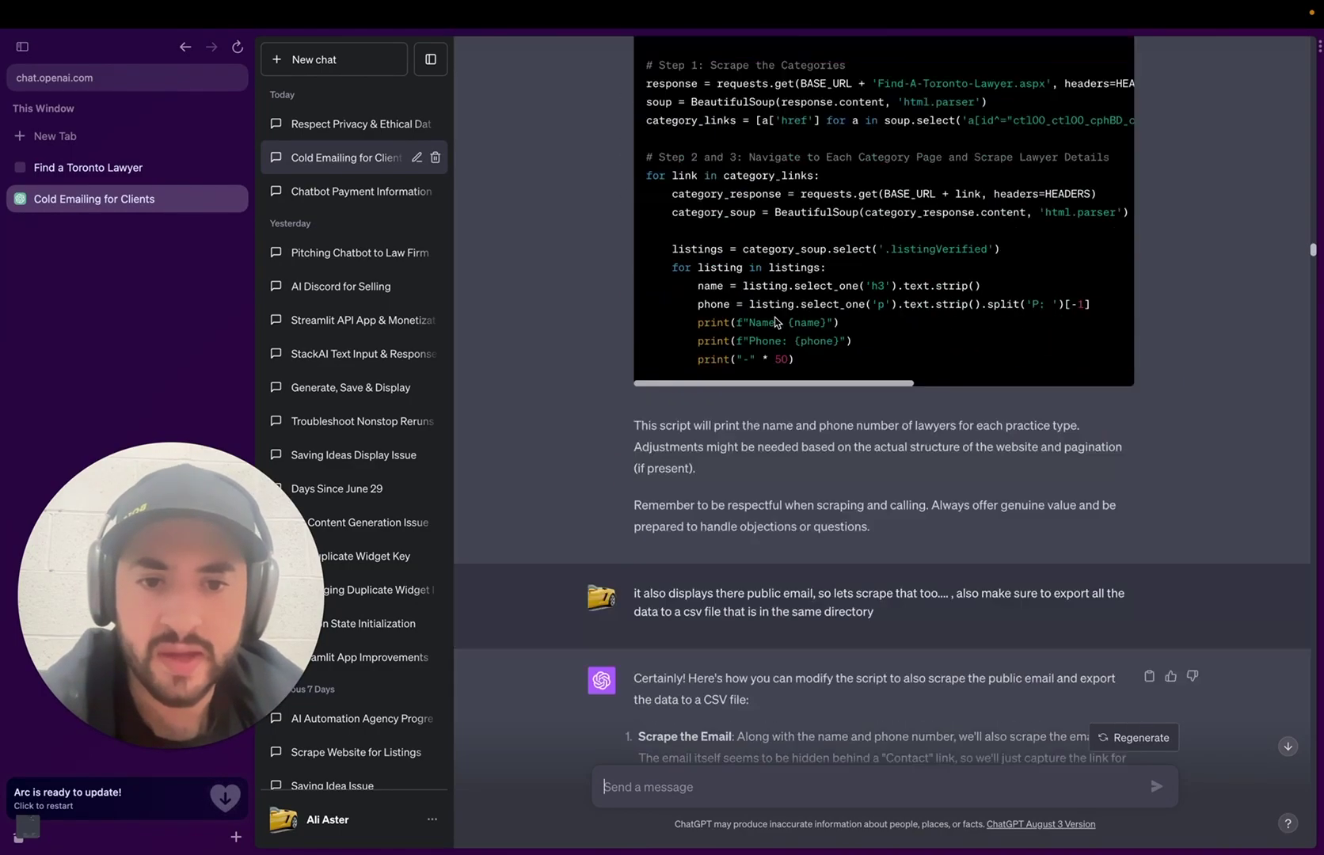
{"action": "scroll", "coordinate": [776, 322], "scroll_direction": "down", "scroll_amount": 3}
{"action": "scroll", "coordinate": [776, 323], "scroll_direction": "up", "scroll_amount": 8}
{"action": "left_click_drag", "start_coordinate": [563, 168], "coordinate": [756, 171]}
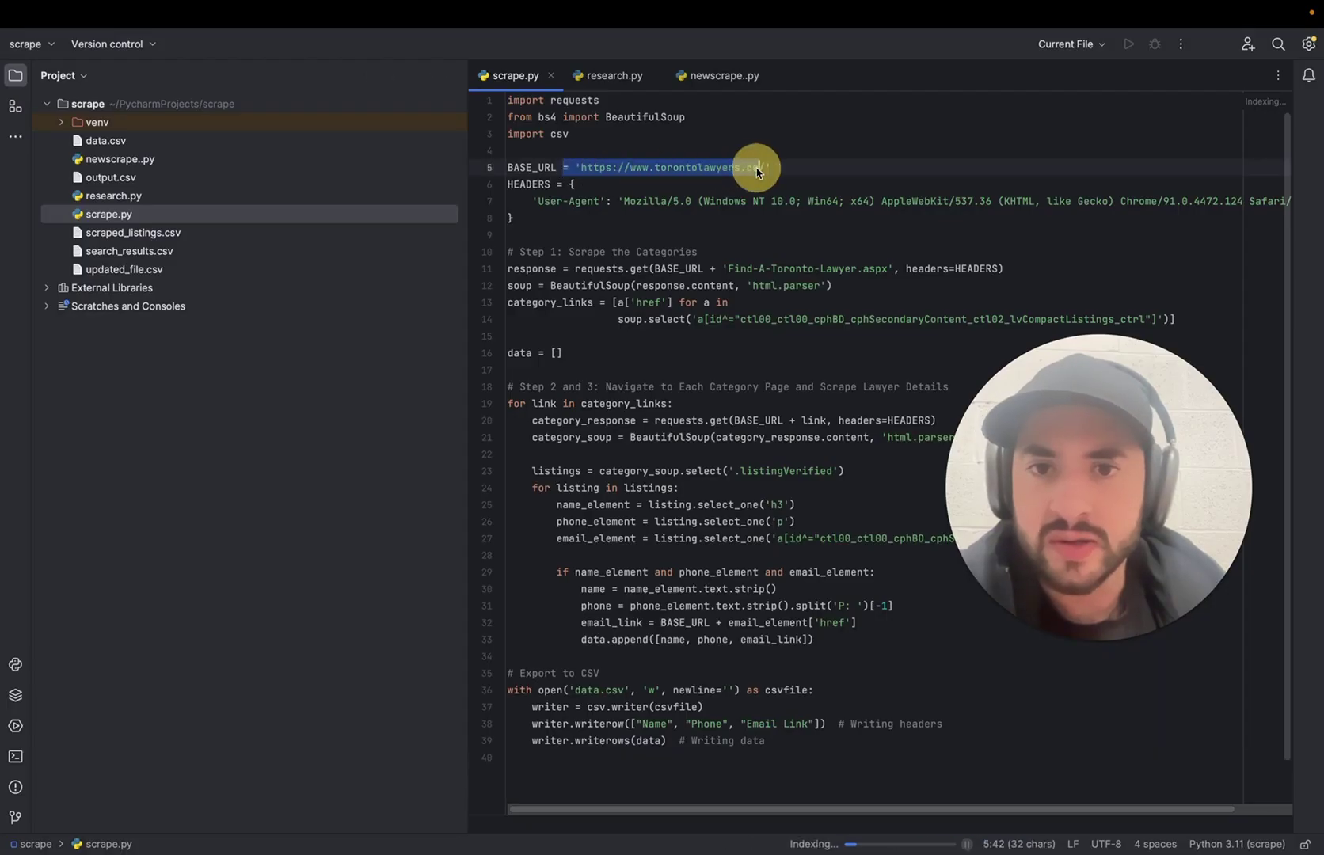
{"action": "left_click_drag", "start_coordinate": [617, 207], "coordinate": [674, 272]}
{"action": "left_click", "coordinate": [676, 271]}
{"action": "left_click", "coordinate": [736, 366]}
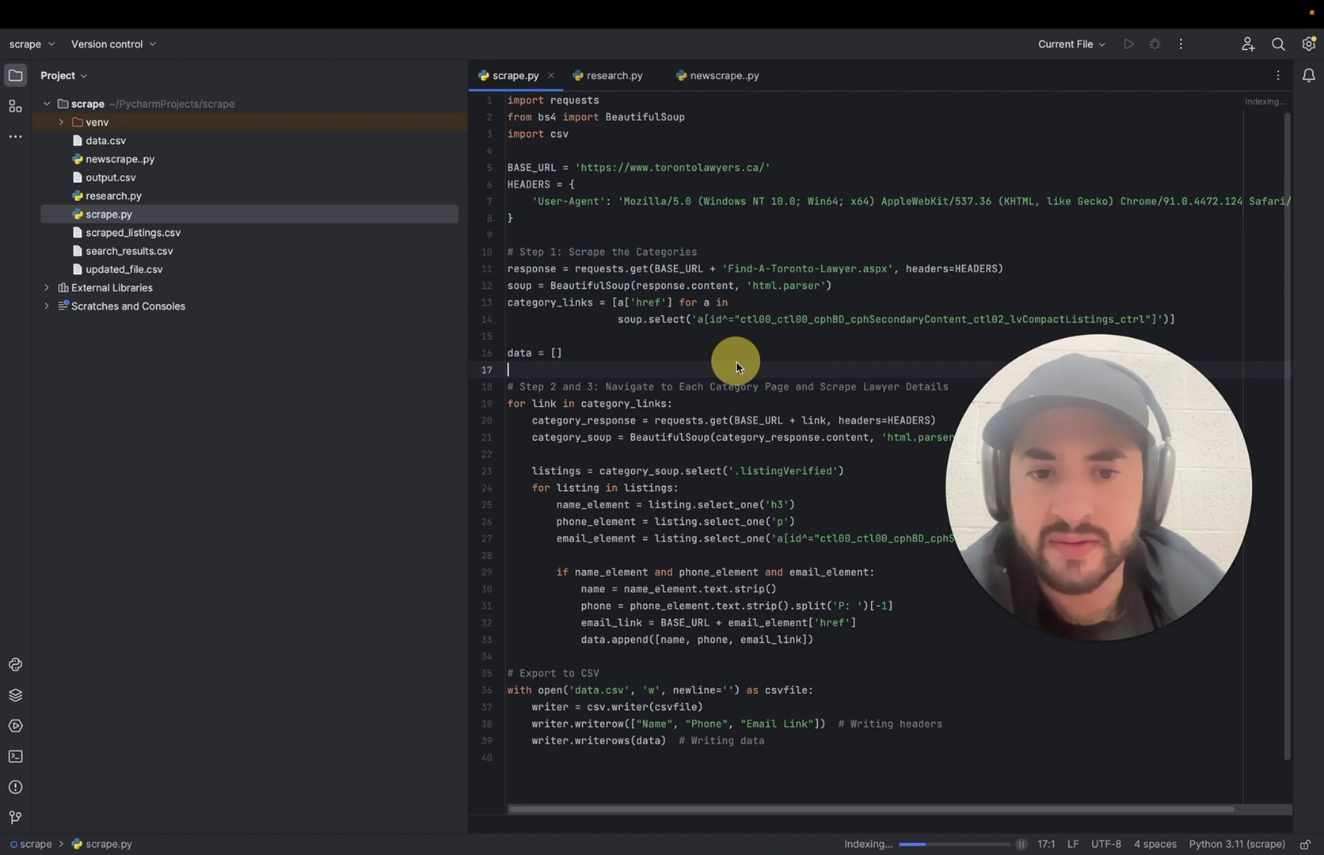
{"action": "scroll", "coordinate": [736, 367], "scroll_direction": "down", "scroll_amount": 2}
{"action": "scroll", "coordinate": [736, 367], "scroll_direction": "up", "scroll_amount": 2}
{"action": "left_click", "coordinate": [134, 197]}
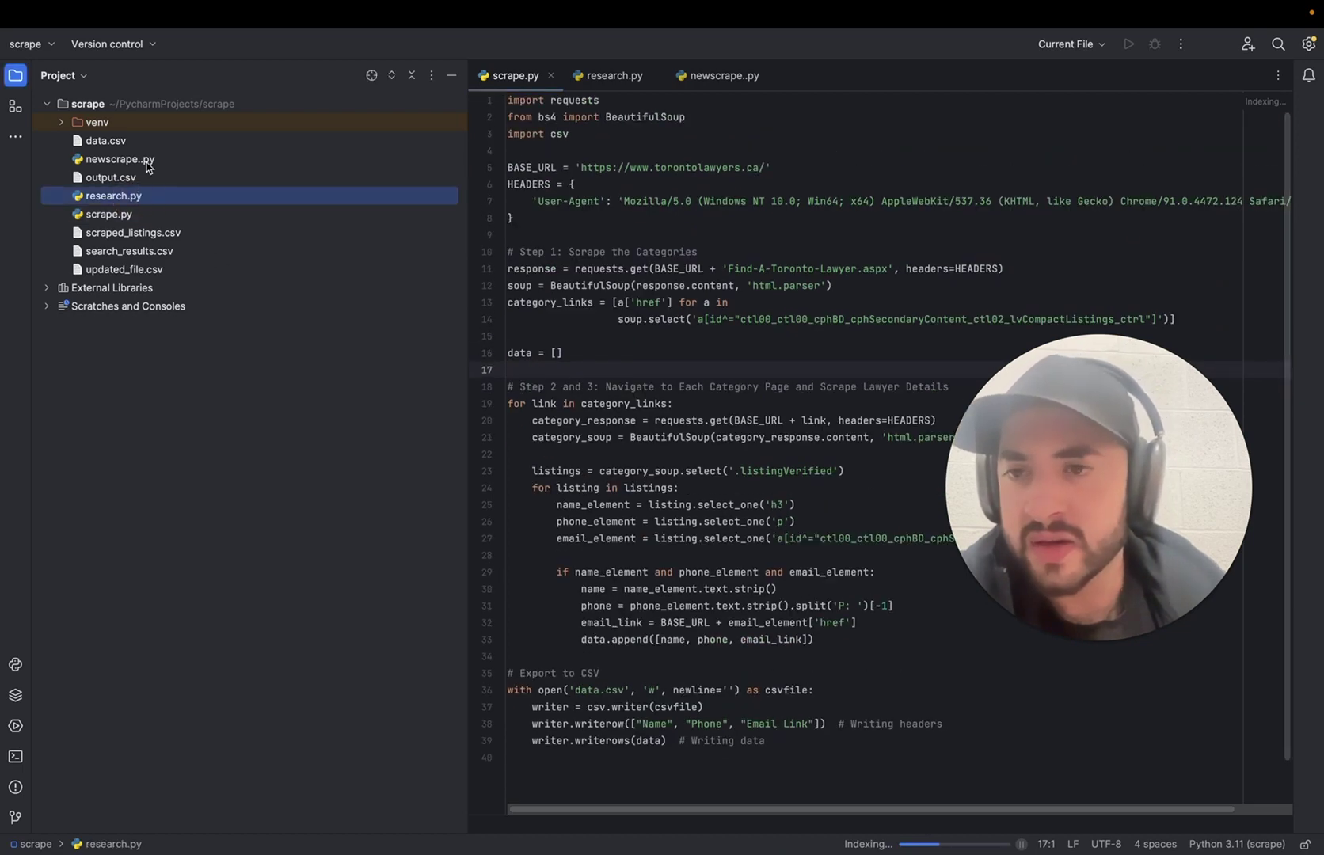
{"action": "scroll", "coordinate": [578, 466], "scroll_direction": "down", "scroll_amount": 3}
{"action": "scroll", "coordinate": [524, 417], "scroll_direction": "up", "scroll_amount": 3}
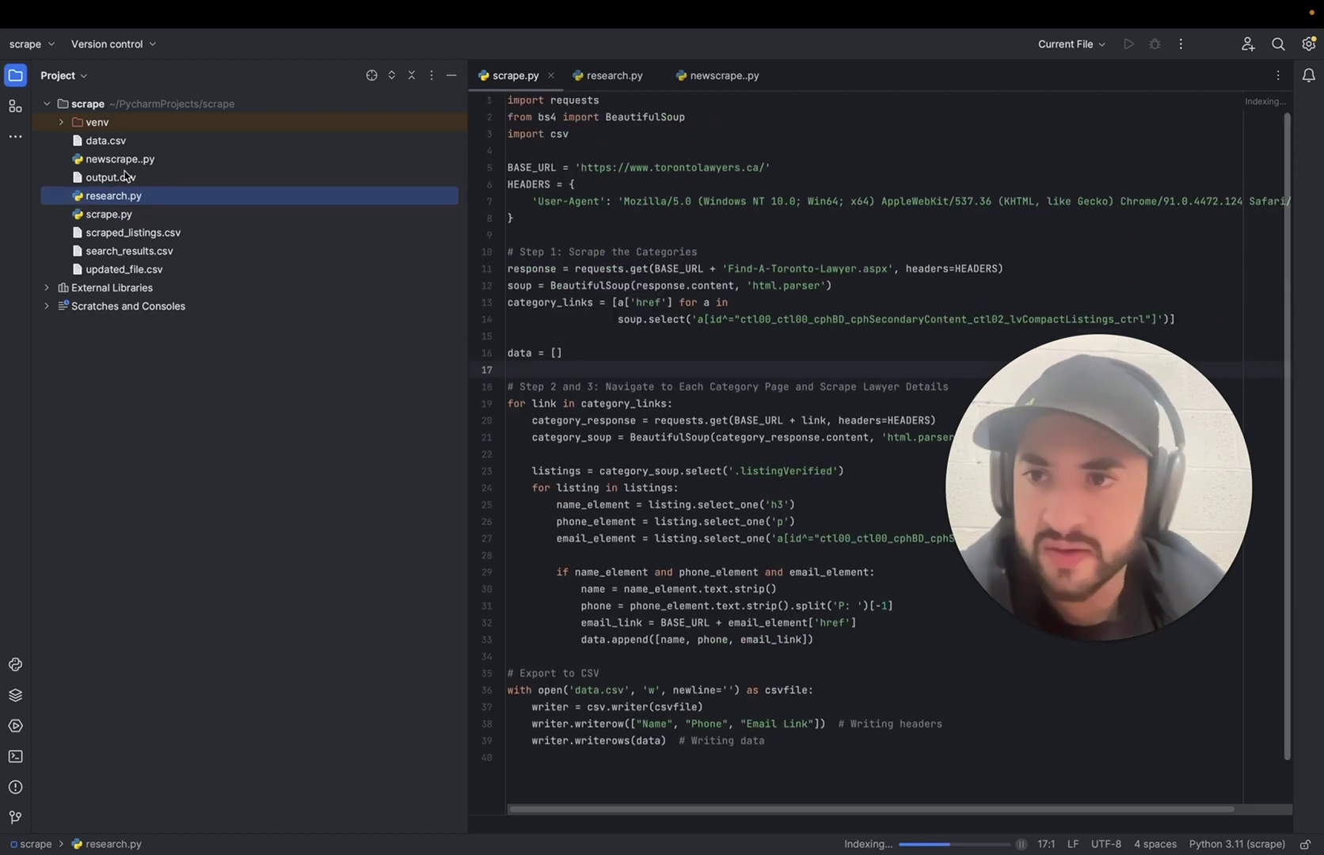
{"action": "left_click", "coordinate": [121, 143]}
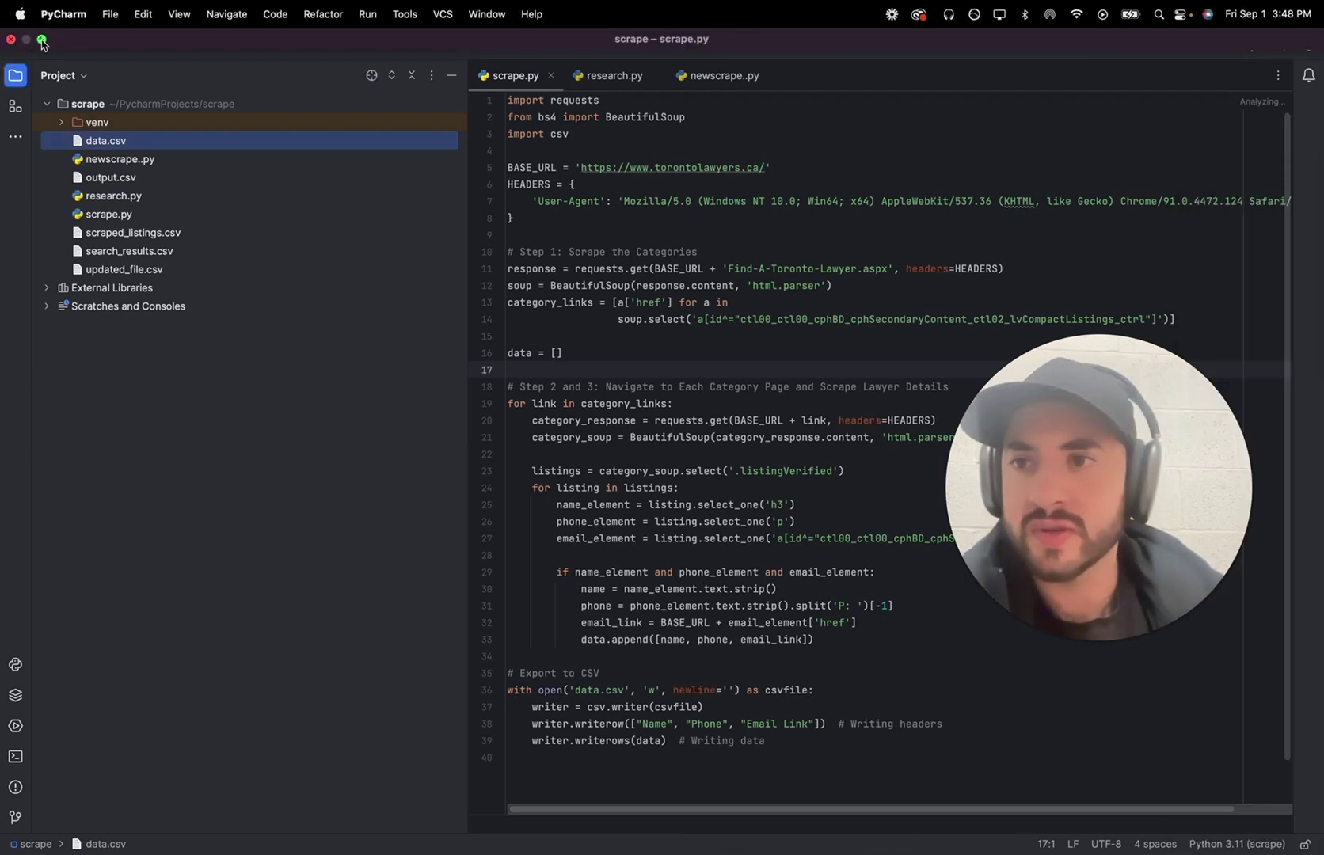
- Exit PyCharm full screen and look over the first rows of data.csv in Numbers
{"action": "left_click", "coordinate": [52, 42]}
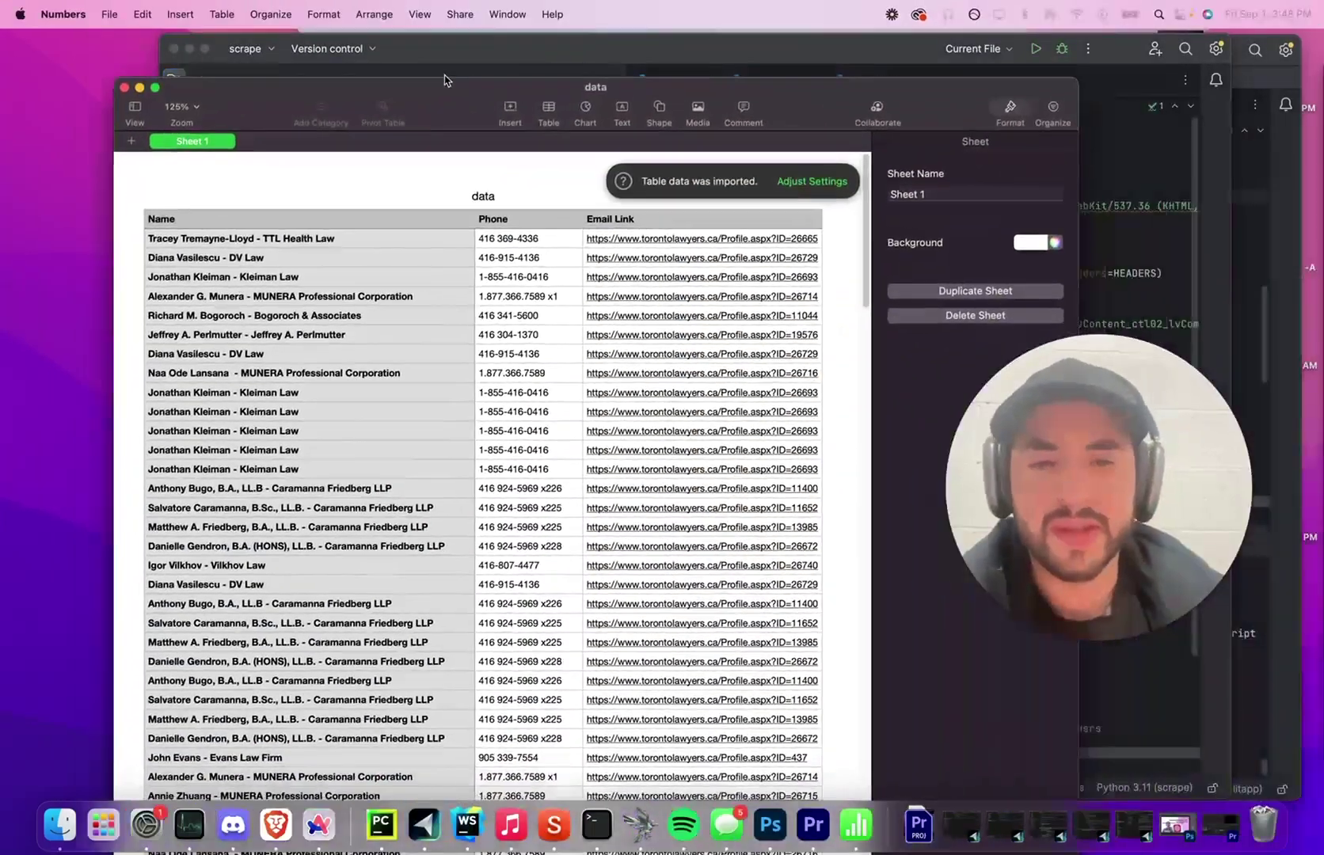
{"action": "scroll", "coordinate": [333, 314], "scroll_direction": "up", "scroll_amount": 1}
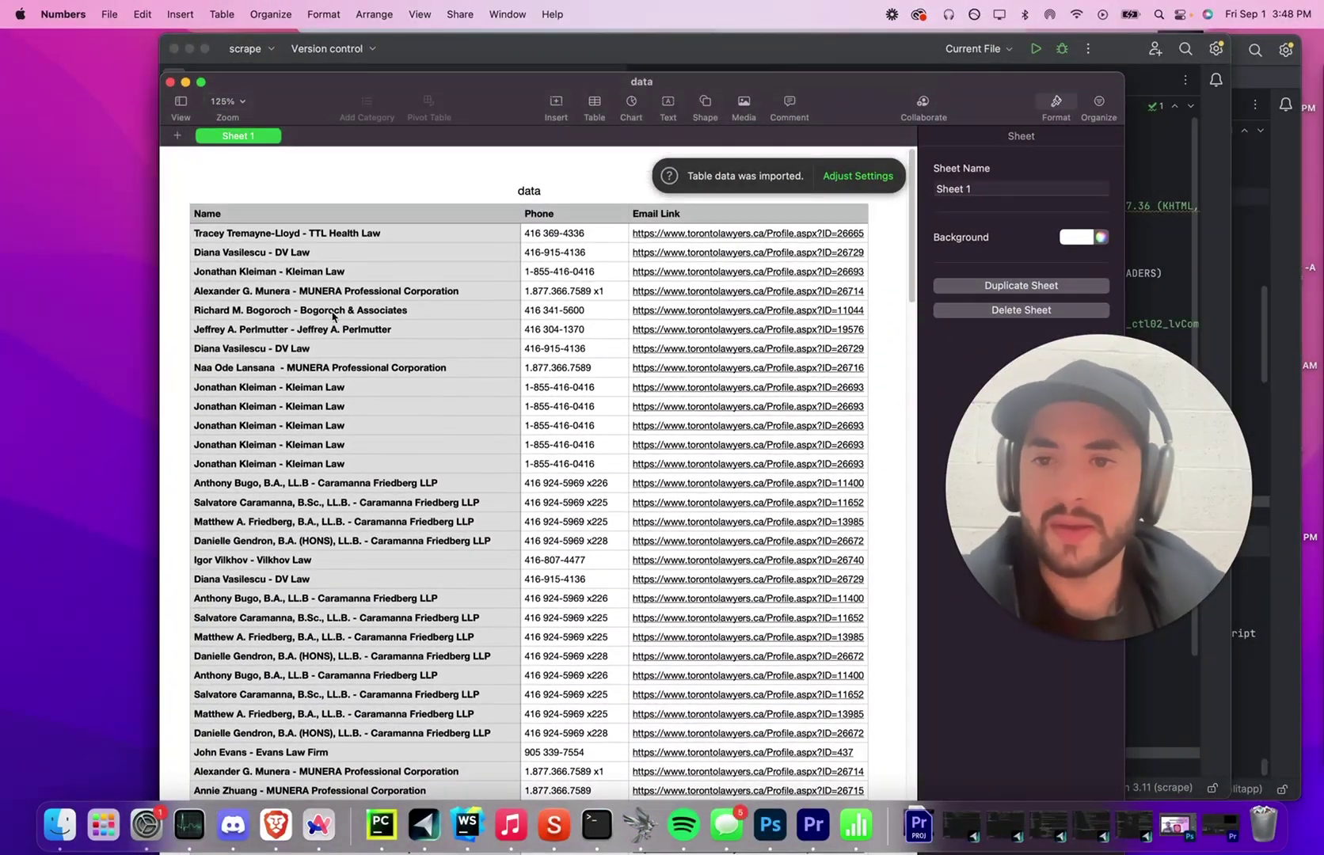
{"action": "left_click_drag", "start_coordinate": [312, 229], "coordinate": [779, 260]}
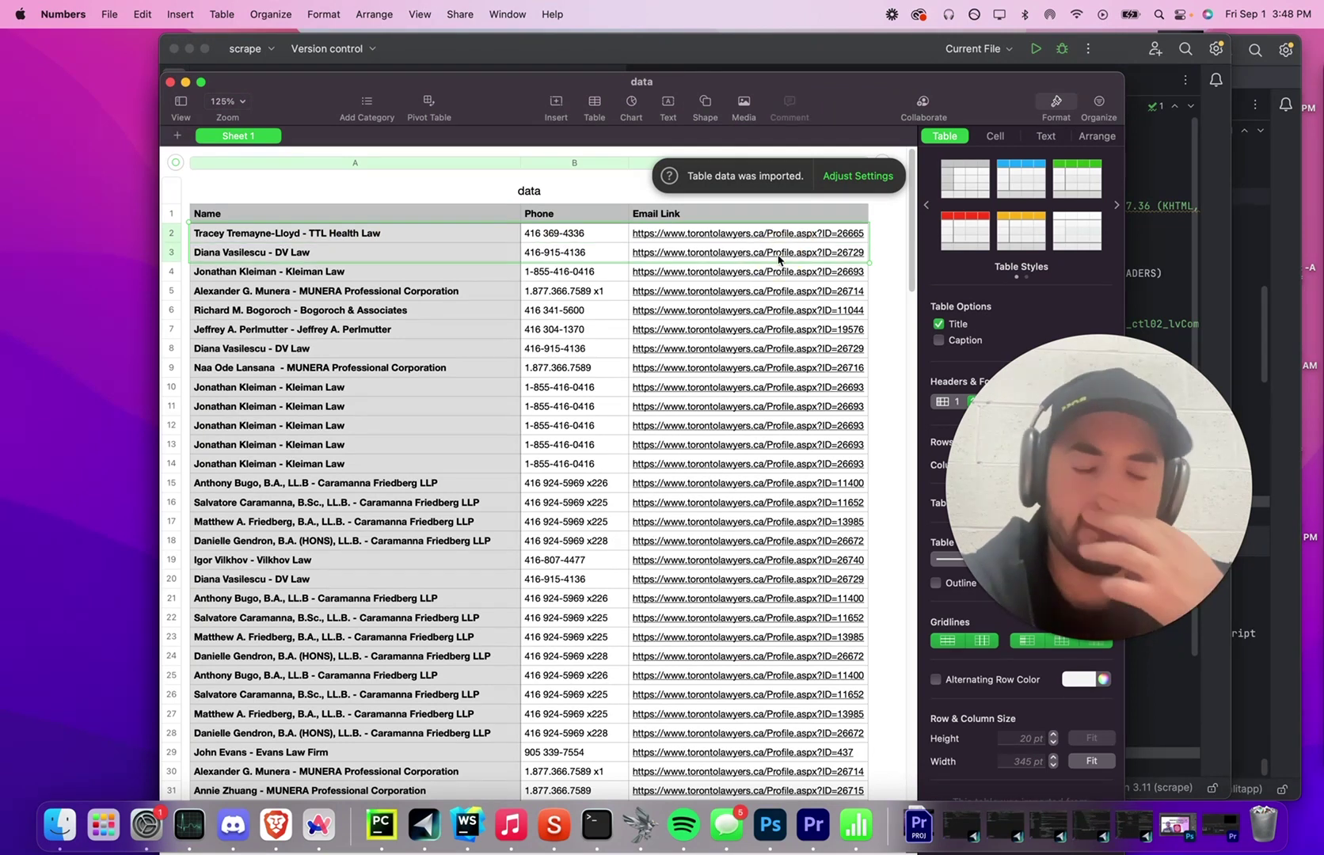
{"action": "left_click", "coordinate": [357, 239]}
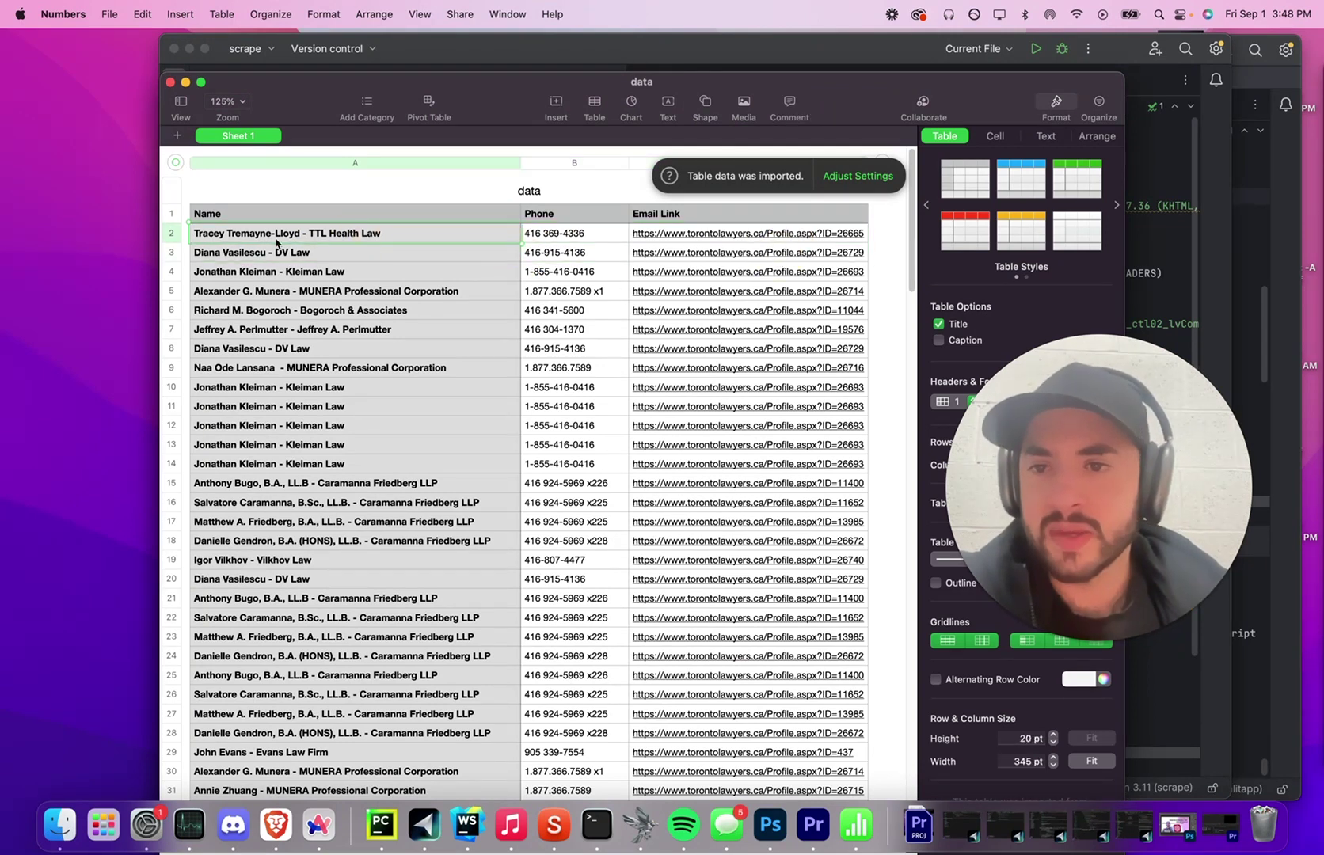
{"action": "left_click_drag", "start_coordinate": [257, 245], "coordinate": [747, 357]}
{"action": "scroll", "coordinate": [747, 346], "scroll_direction": "down", "scroll_amount": 3}
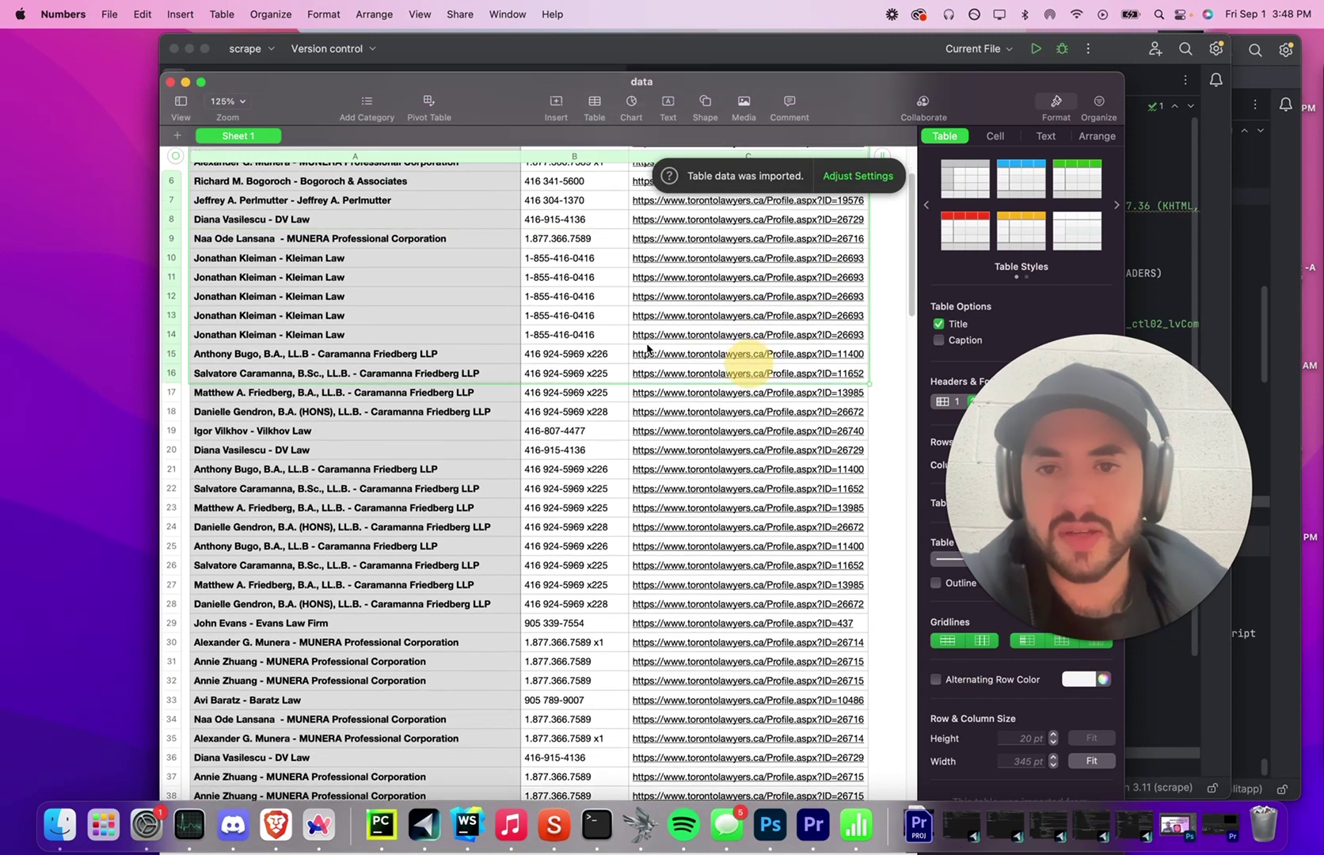
{"action": "scroll", "coordinate": [310, 272], "scroll_direction": "up", "scroll_amount": 2}
- Select the first lawyer's name and phone, then open her profile link in C2
{"action": "left_click", "coordinate": [311, 190]}
{"action": "left_click", "coordinate": [558, 196]}
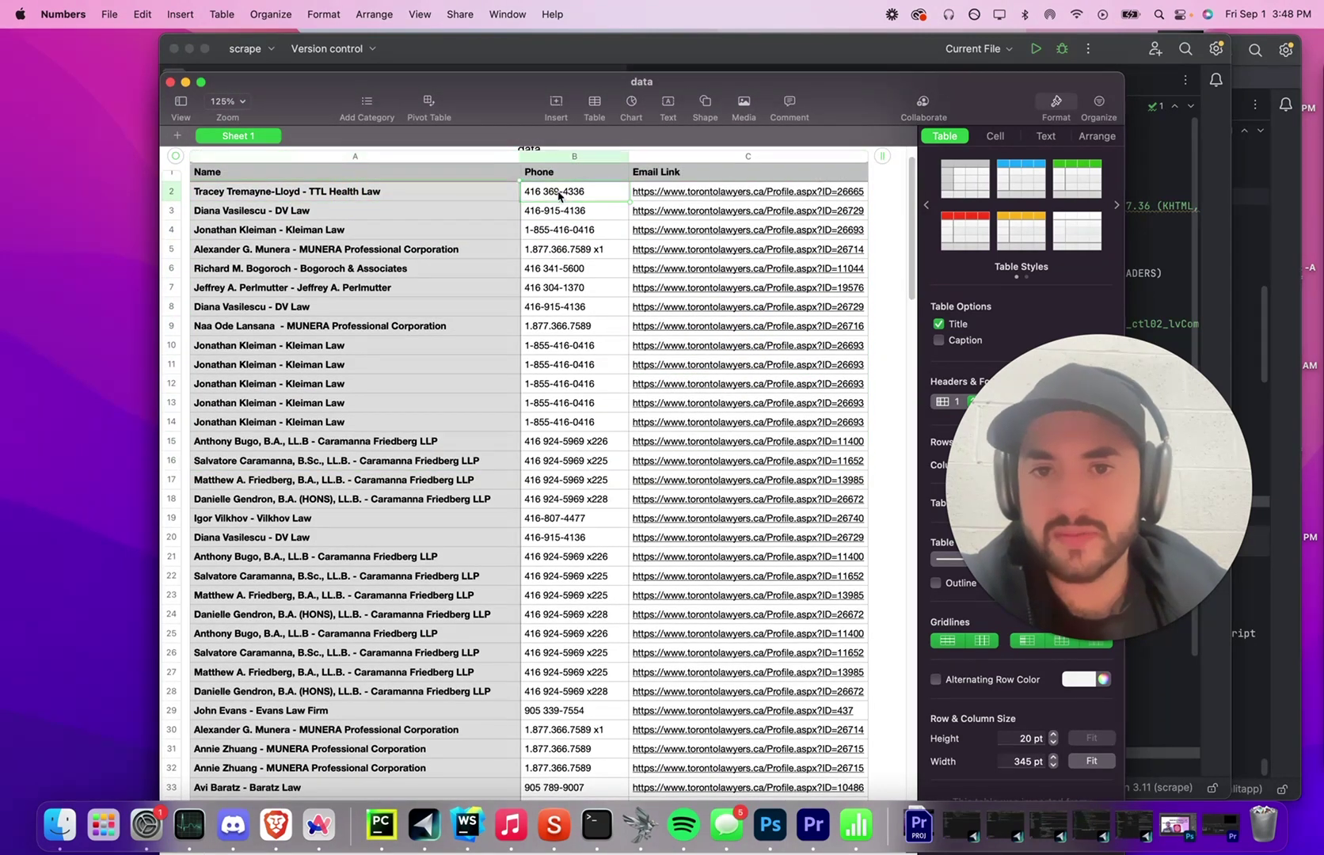
{"action": "left_click", "coordinate": [645, 194]}
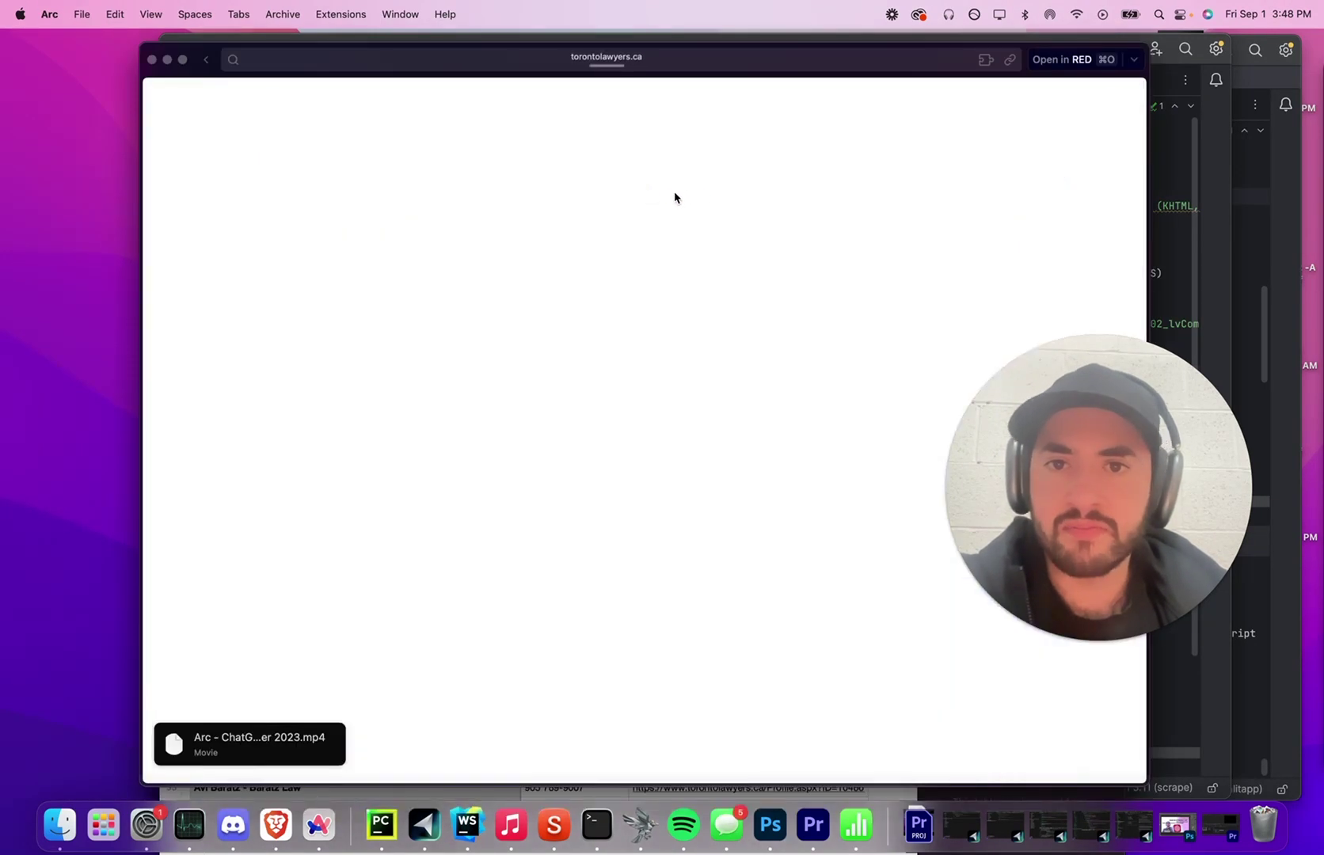
- Open the lawyer's Email Lawyer contact form, scroll it, then go back to her profile
{"action": "scroll", "coordinate": [432, 400], "scroll_direction": "down", "scroll_amount": 3}
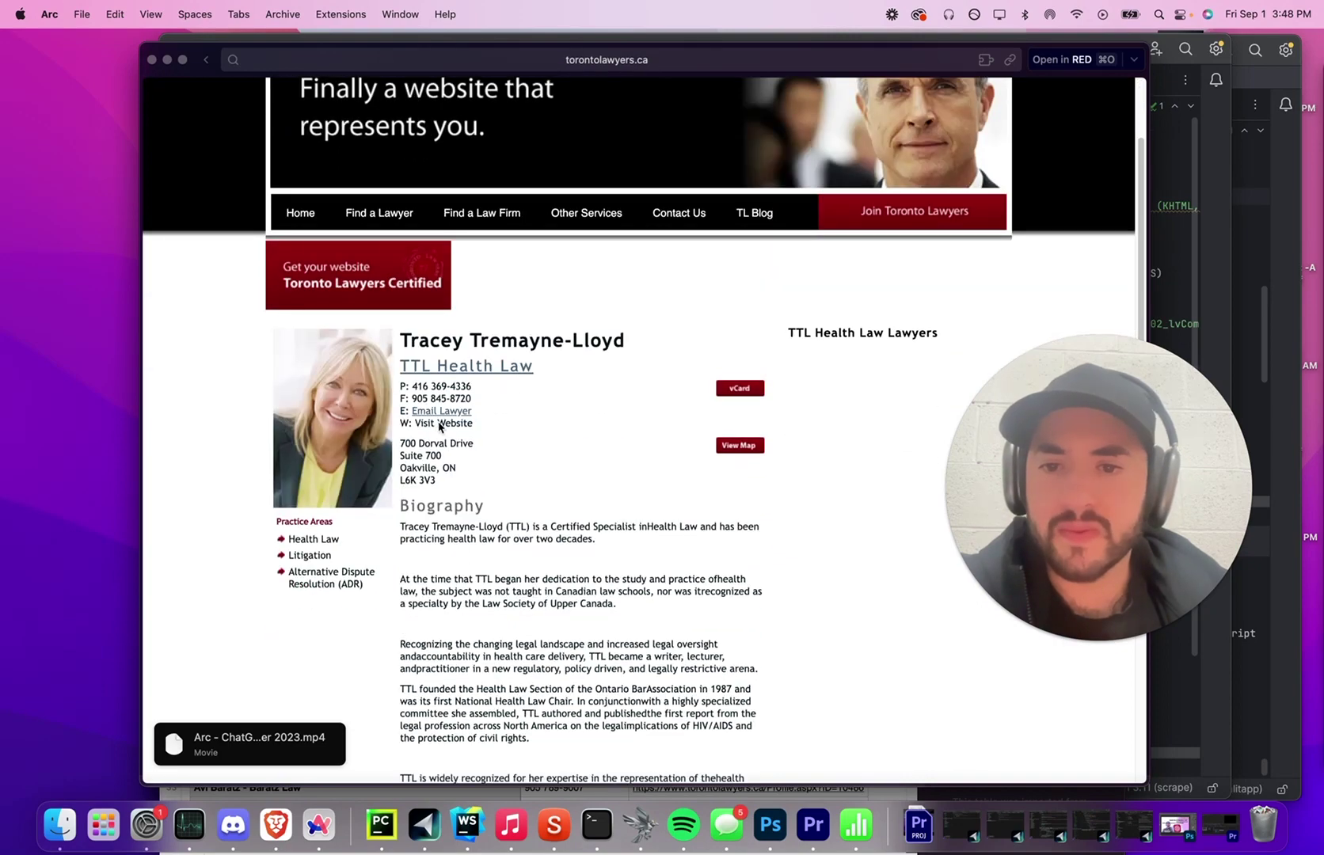
{"action": "left_click", "coordinate": [442, 414]}
{"action": "scroll", "coordinate": [418, 460], "scroll_direction": "down", "scroll_amount": 5}
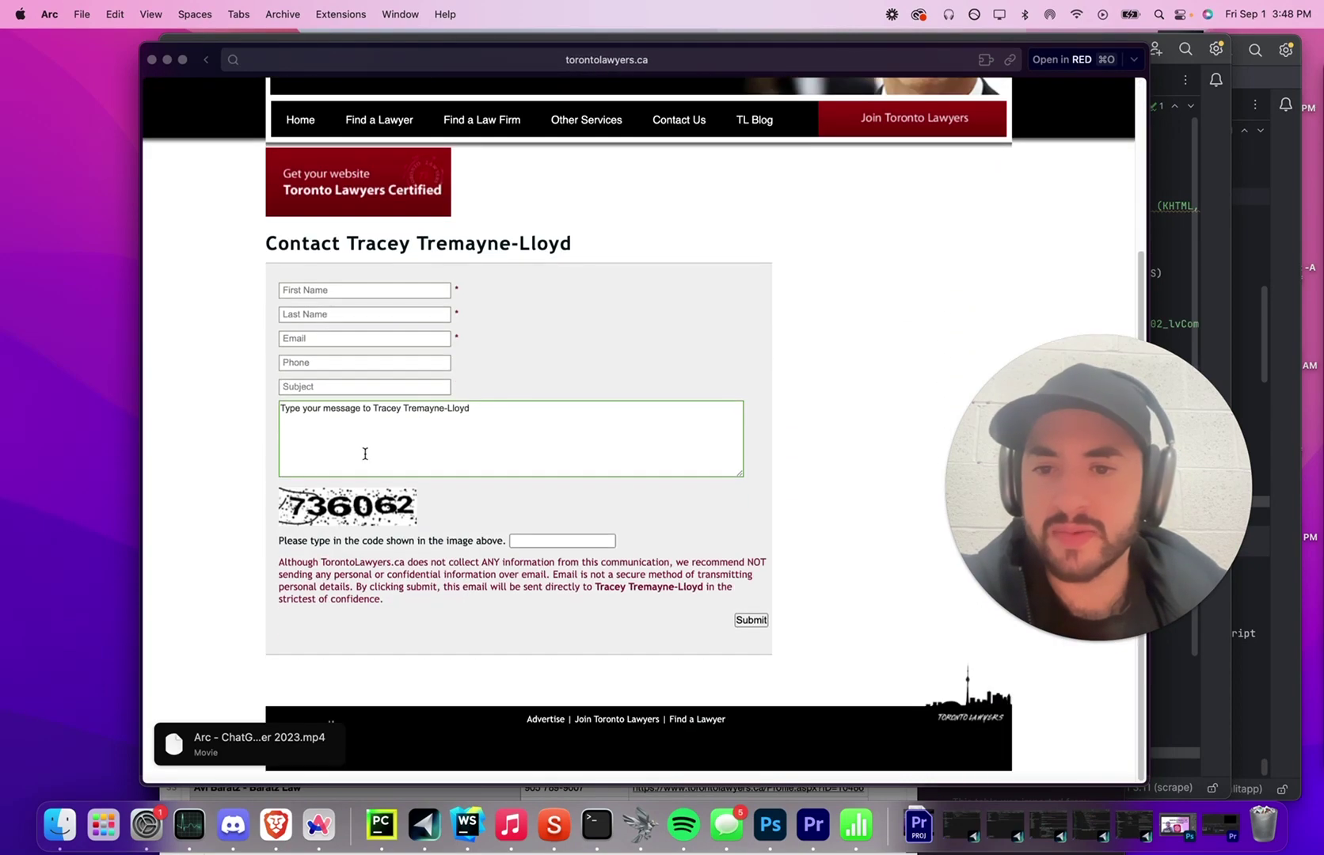
{"action": "left_click", "coordinate": [209, 60]}
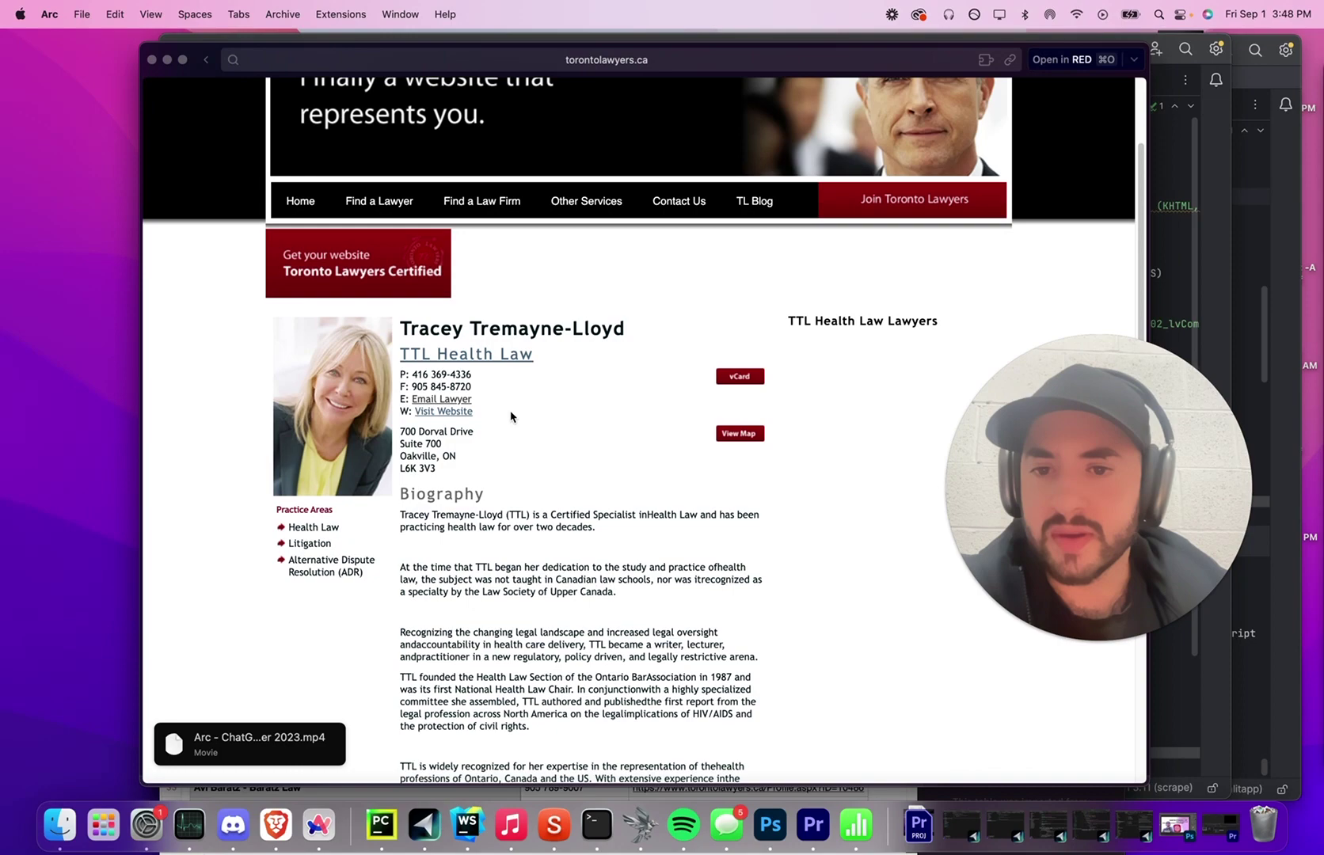
- Close Arc, select the first few lawyer rows in the data table, and return to Arc
{"action": "left_click", "coordinate": [152, 60]}
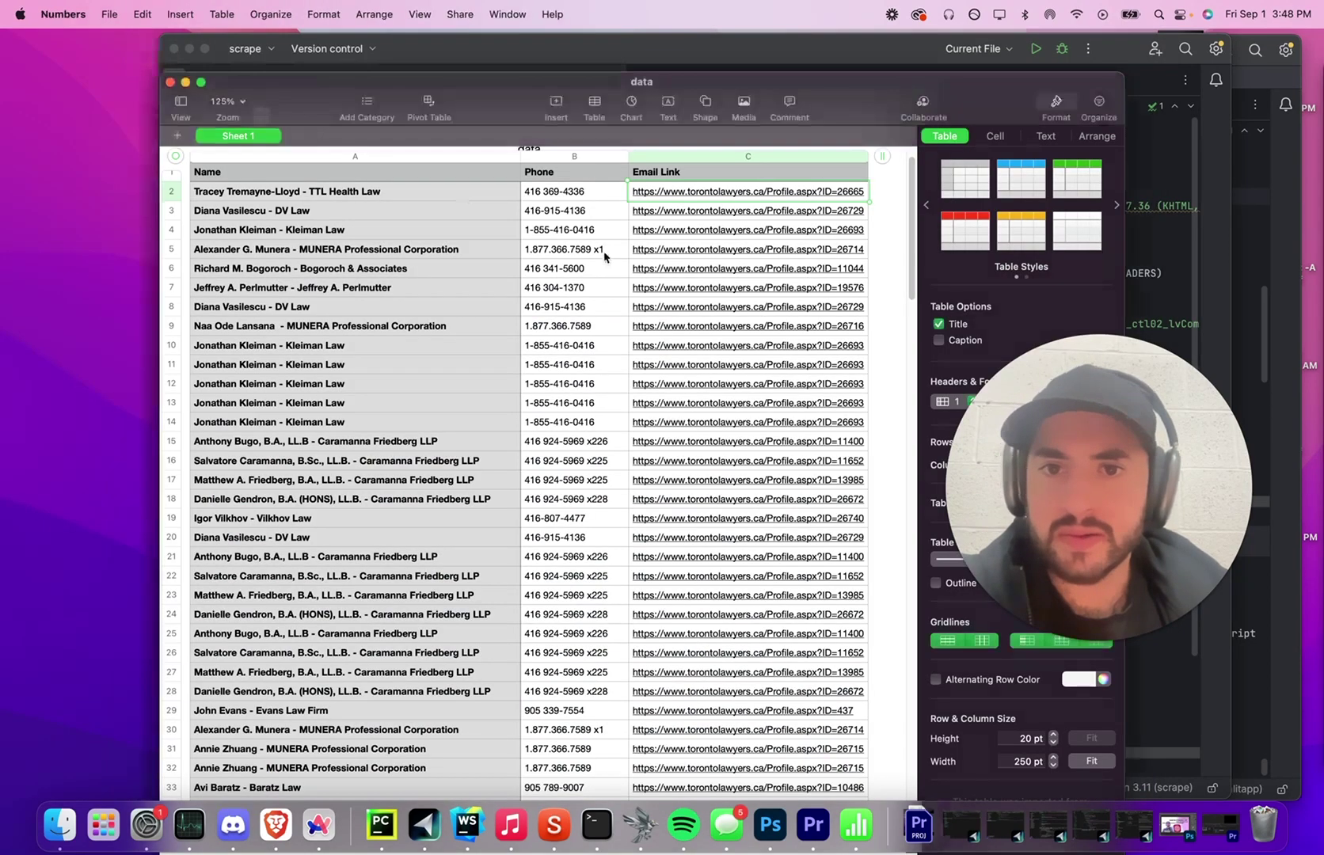
{"action": "left_click_drag", "start_coordinate": [590, 212], "coordinate": [605, 375]}
{"action": "scroll", "coordinate": [602, 381], "scroll_direction": "down", "scroll_amount": 1}
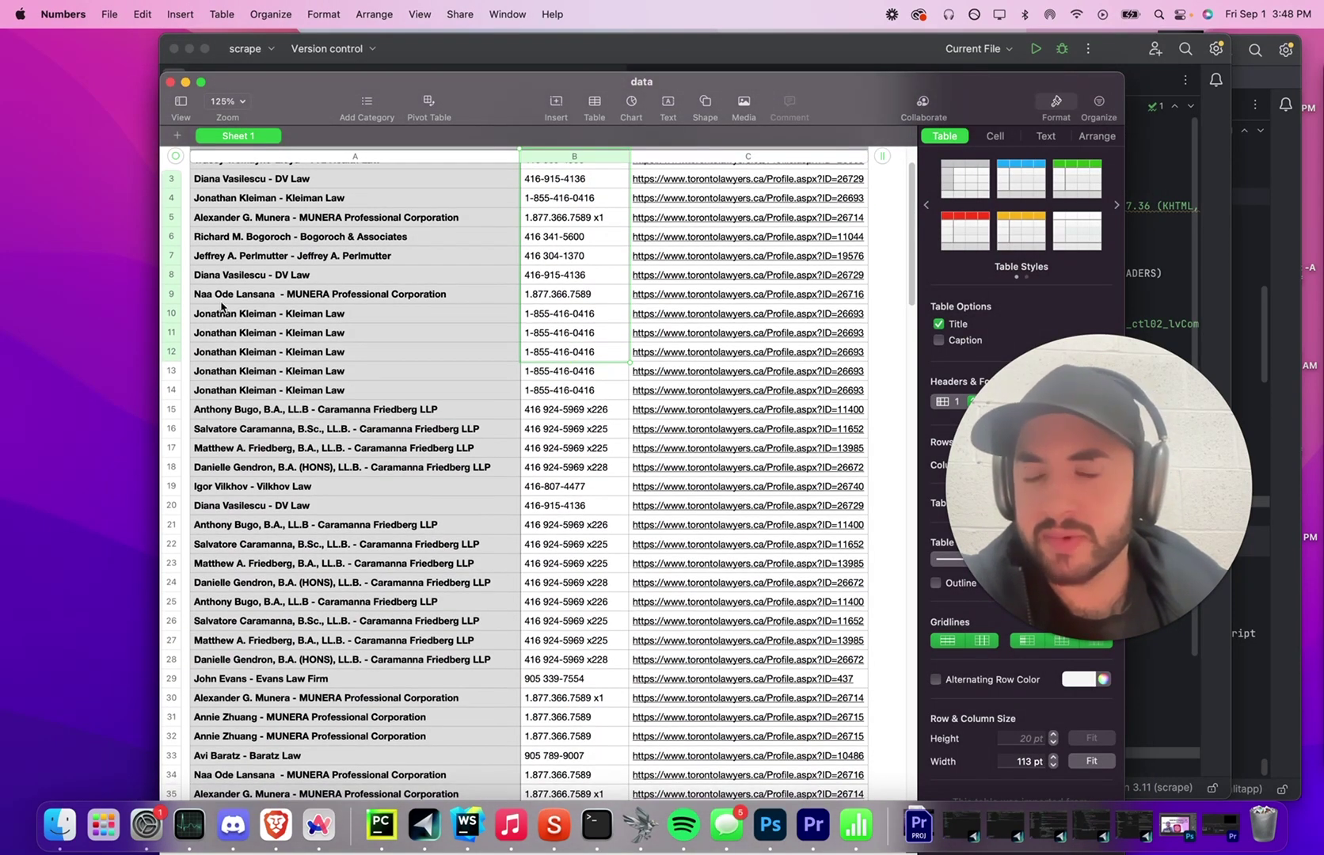
{"action": "scroll", "coordinate": [346, 272], "scroll_direction": "up", "scroll_amount": 2}
{"action": "left_click_drag", "start_coordinate": [257, 242], "coordinate": [763, 310]}
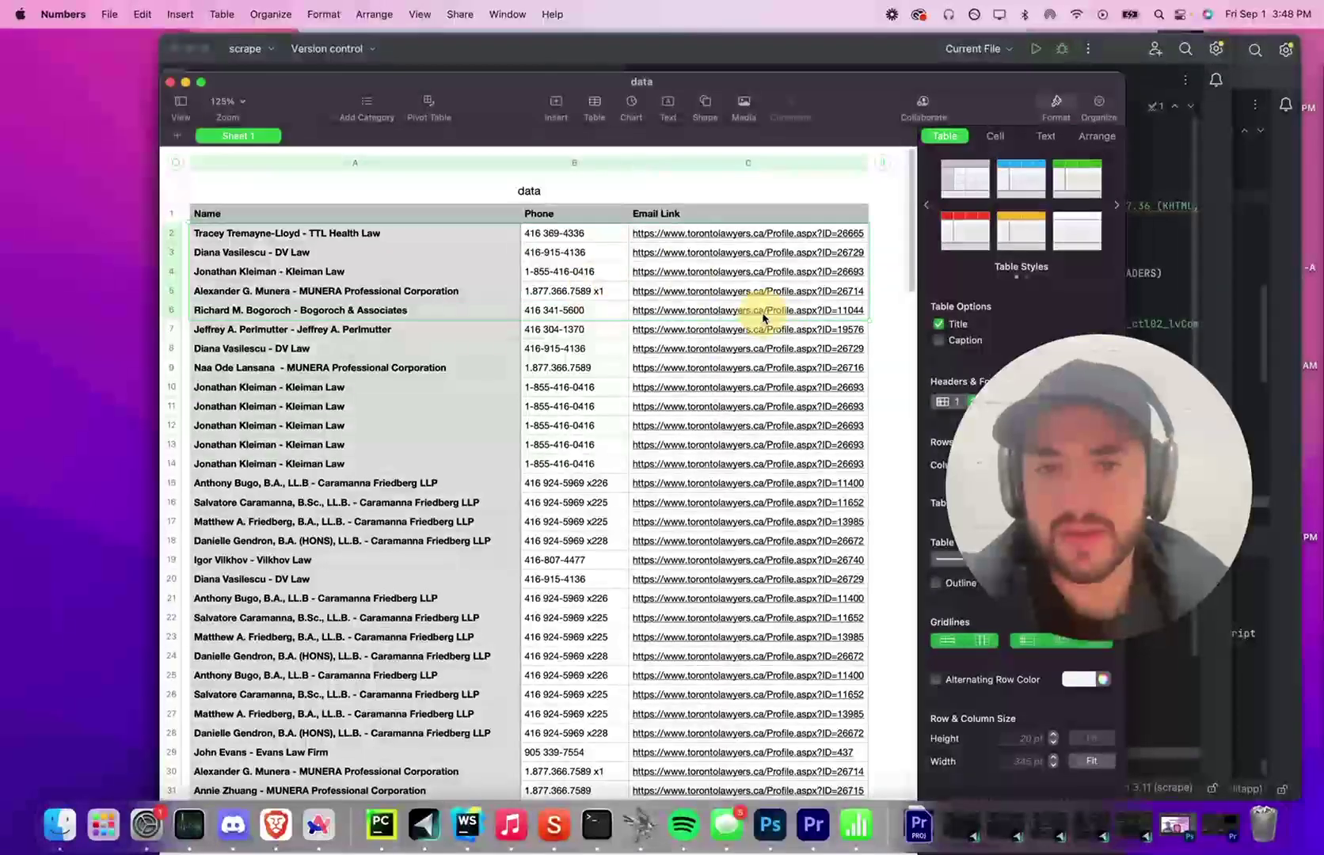
{"action": "left_click", "coordinate": [317, 827]}
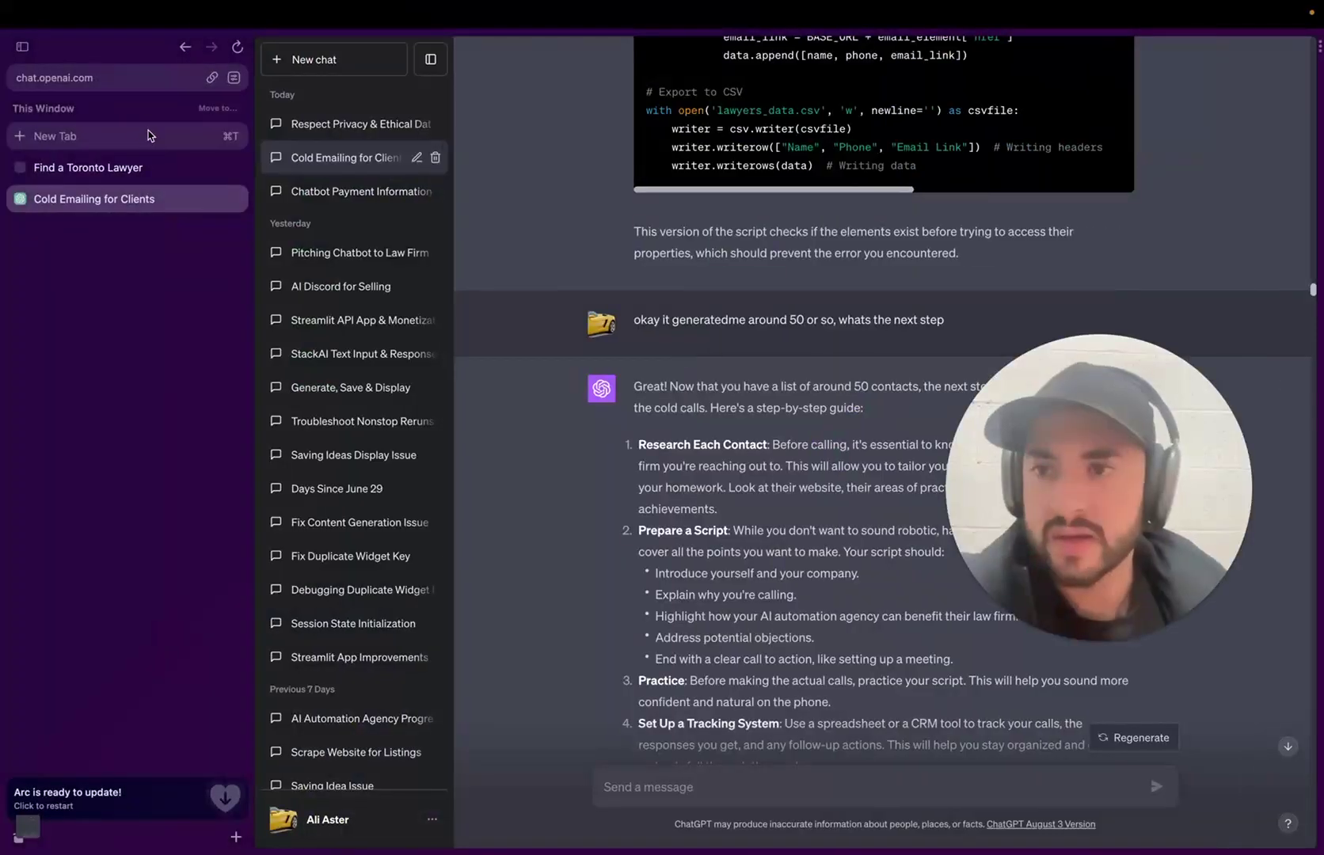
- Create a Google Sheet and import data.csv through File > Import > Upload
{"action": "left_click", "coordinate": [40, 135]}
{"action": "type", "text": "google sheet"}
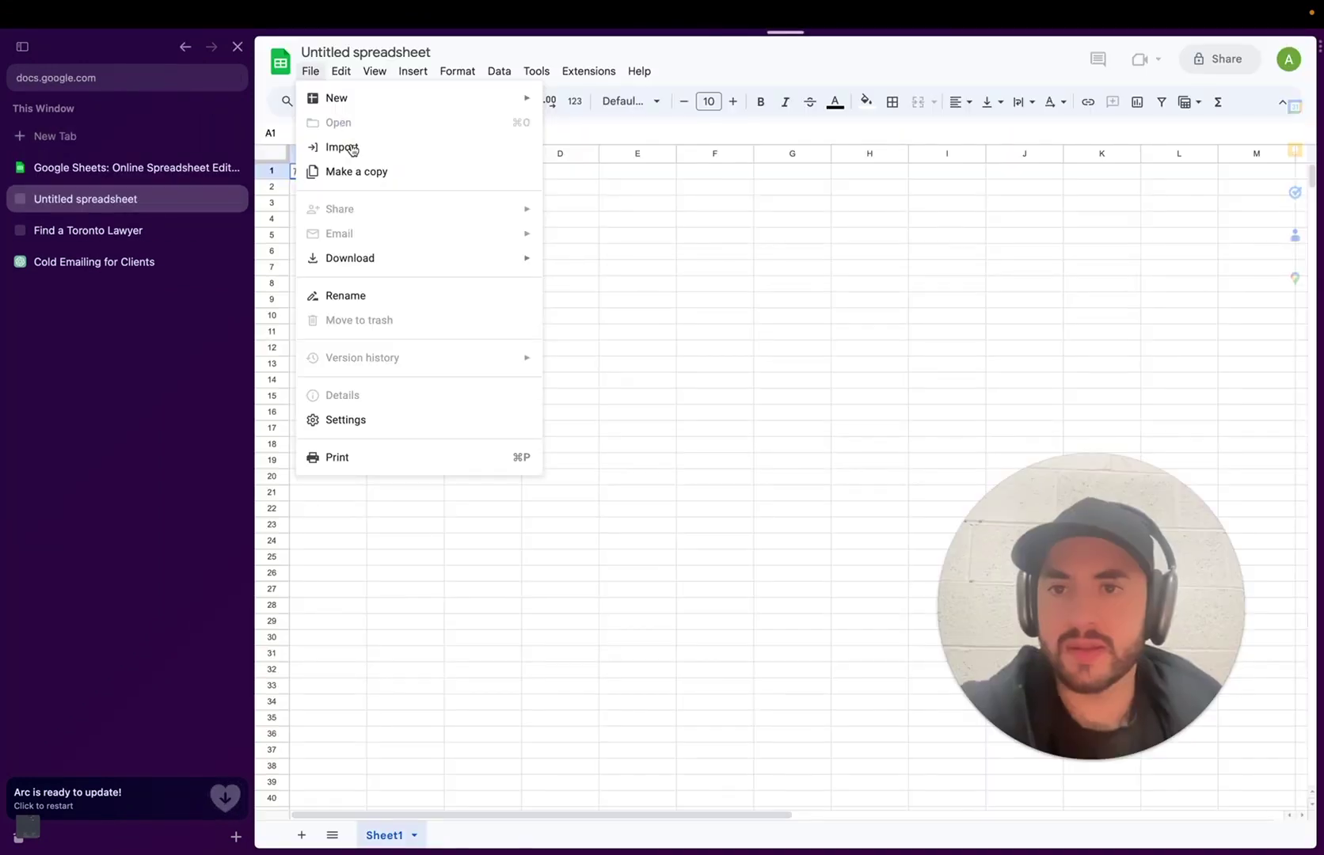
{"action": "left_click", "coordinate": [362, 147]}
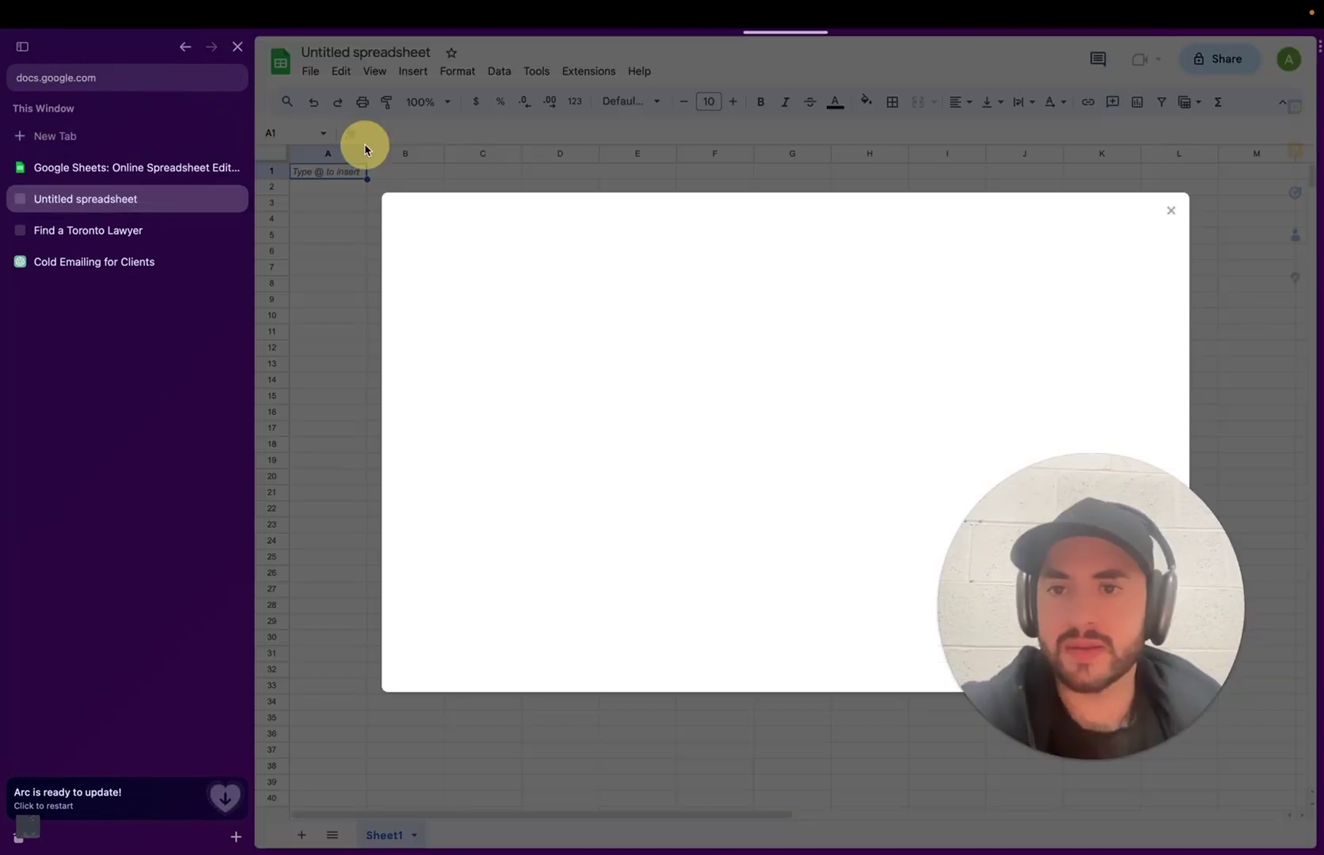
{"action": "left_click", "coordinate": [654, 269]}
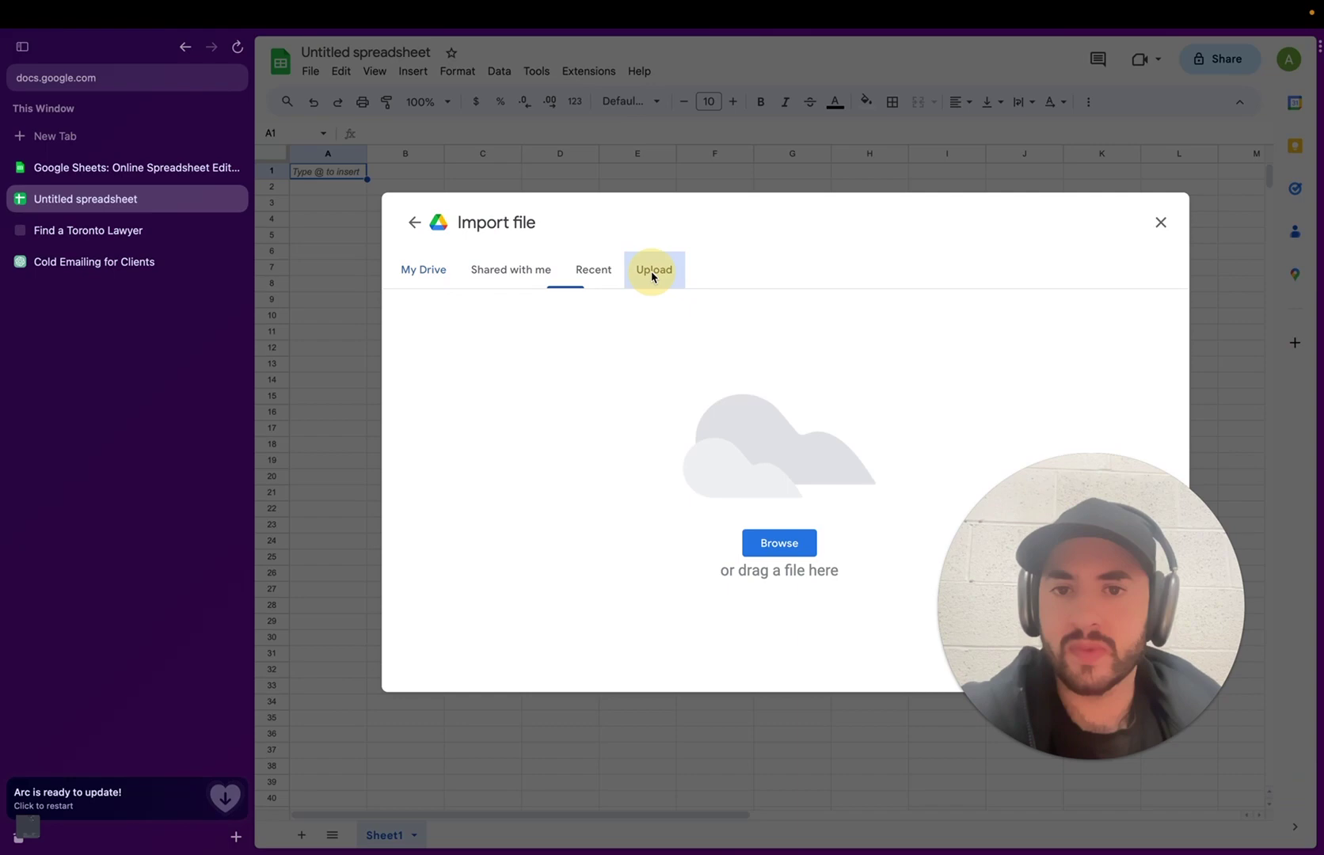
{"action": "left_click", "coordinate": [779, 543]}
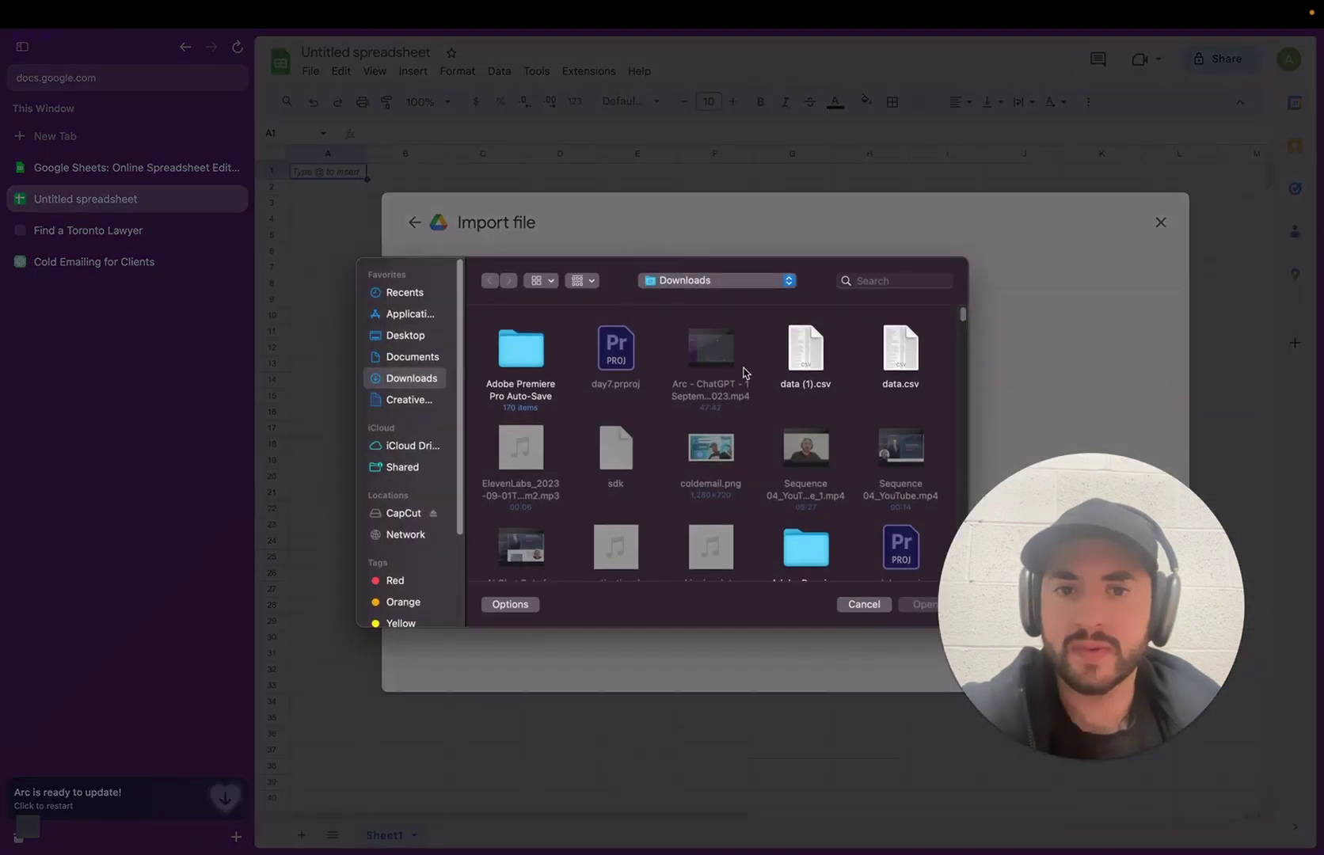
{"action": "left_click_drag", "start_coordinate": [895, 352], "coordinate": [796, 541]}
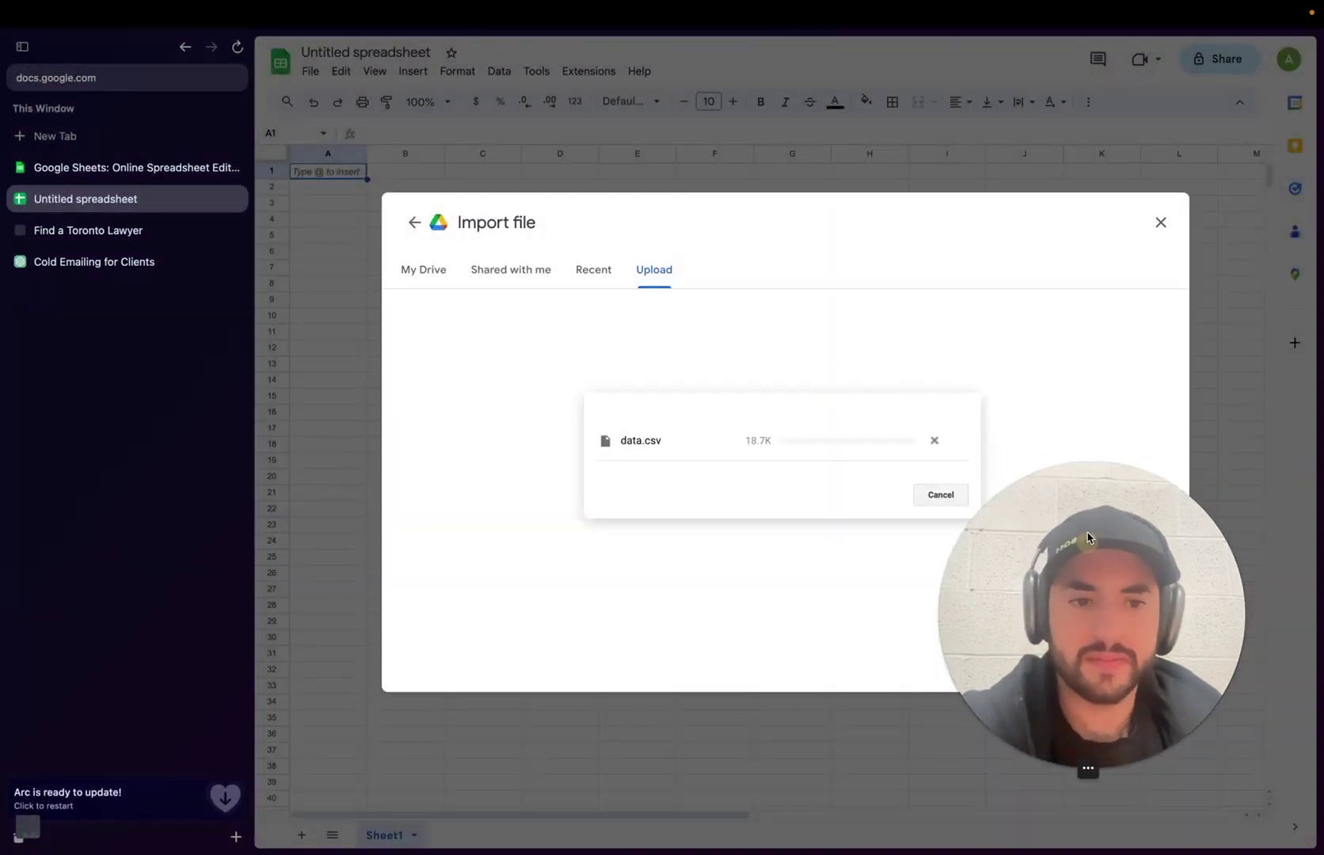
{"action": "left_click", "coordinate": [864, 554]}
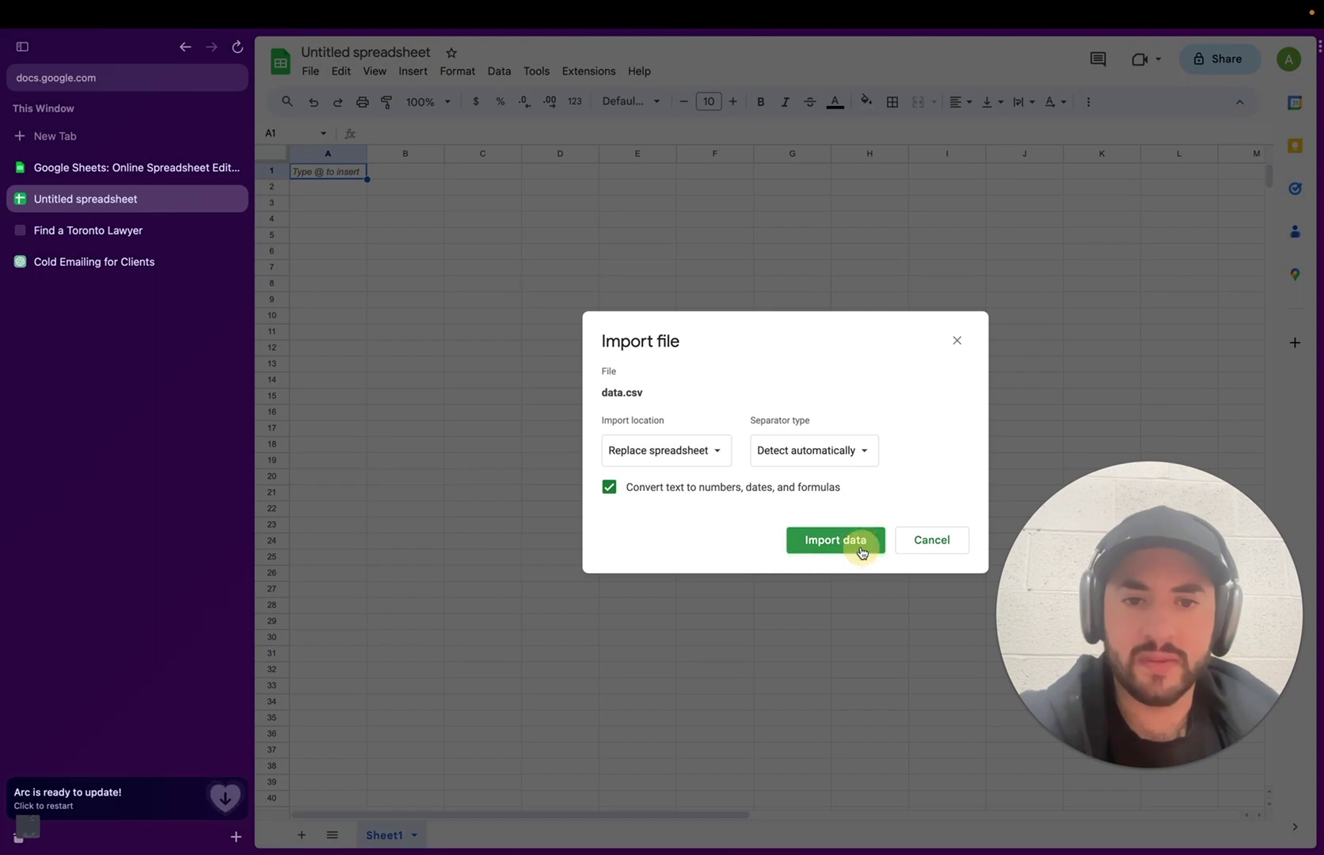
{"action": "left_click", "coordinate": [845, 545]}
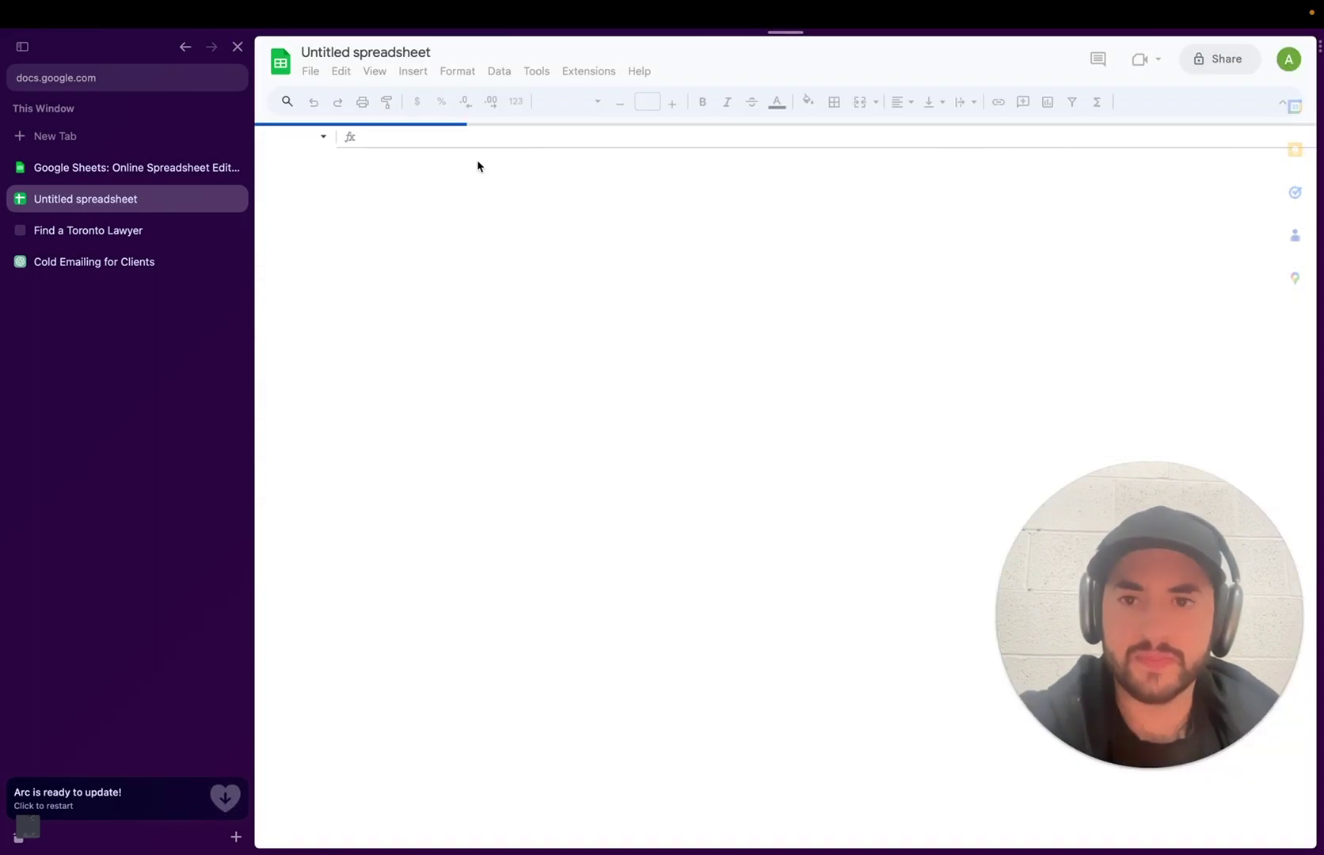
- Widen column A to show full lawyer names and select the text of cell A2
{"action": "left_click", "coordinate": [355, 186]}
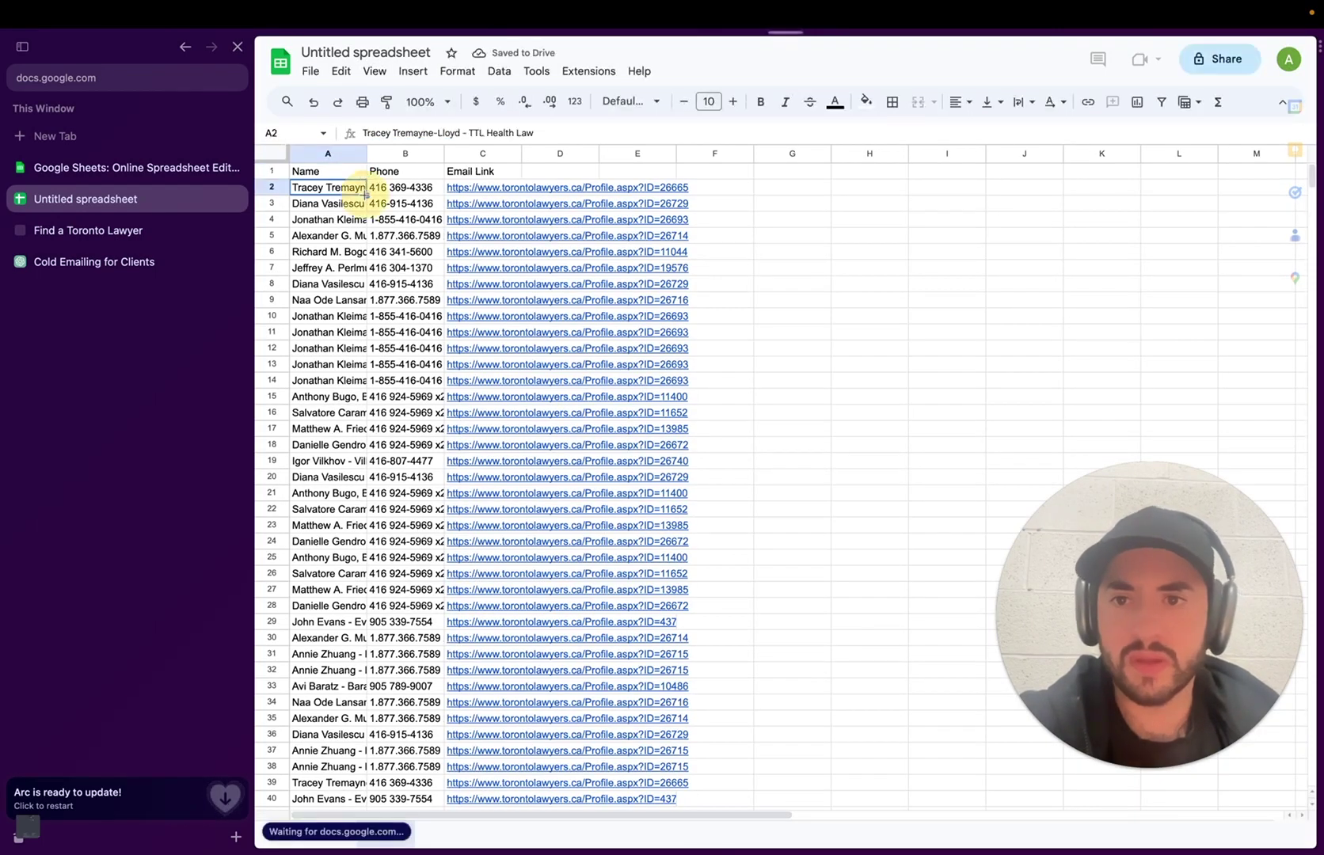
{"action": "key", "text": "Right"}
{"action": "left_click_drag", "start_coordinate": [366, 153], "coordinate": [588, 151]}
{"action": "left_click", "coordinate": [449, 190]}
{"action": "double_click", "coordinate": [450, 190]}
{"action": "key", "text": "super+c"}
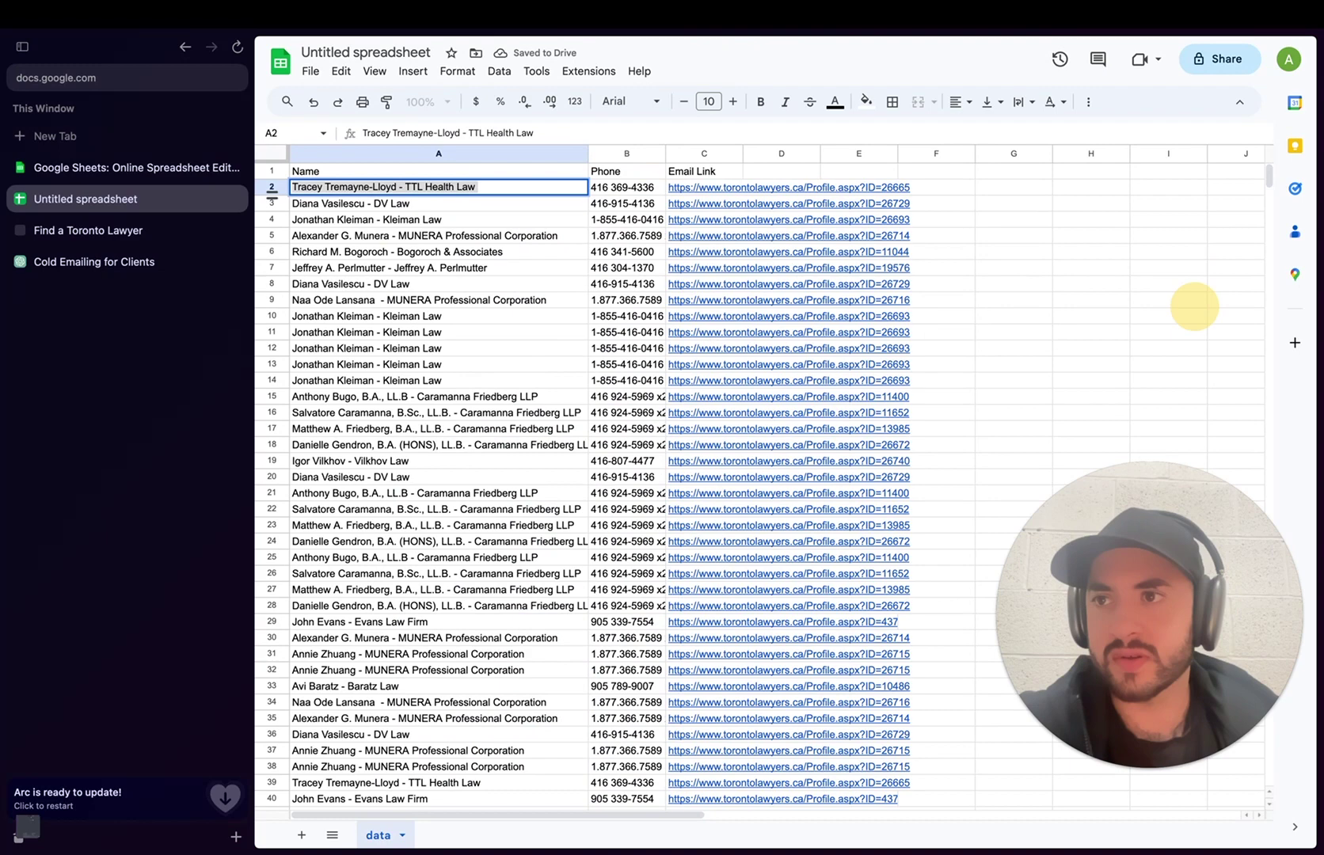
- Search the copied lawyer name and firm, open her TTL Health Law profile, and cancel the email-link prompt
{"action": "left_click", "coordinate": [139, 148]}
{"action": "key", "text": "super+v"}
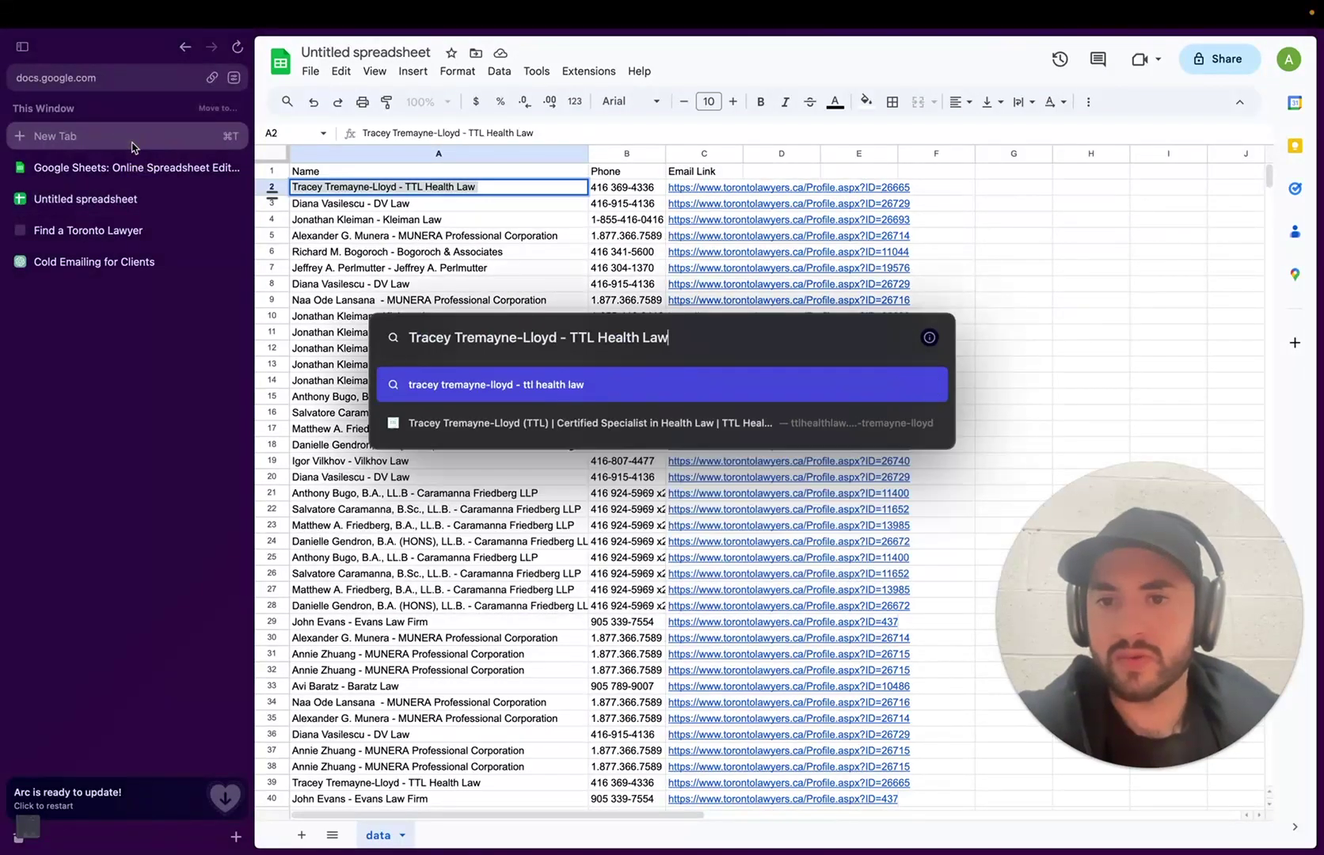
{"action": "key", "text": "Return"}
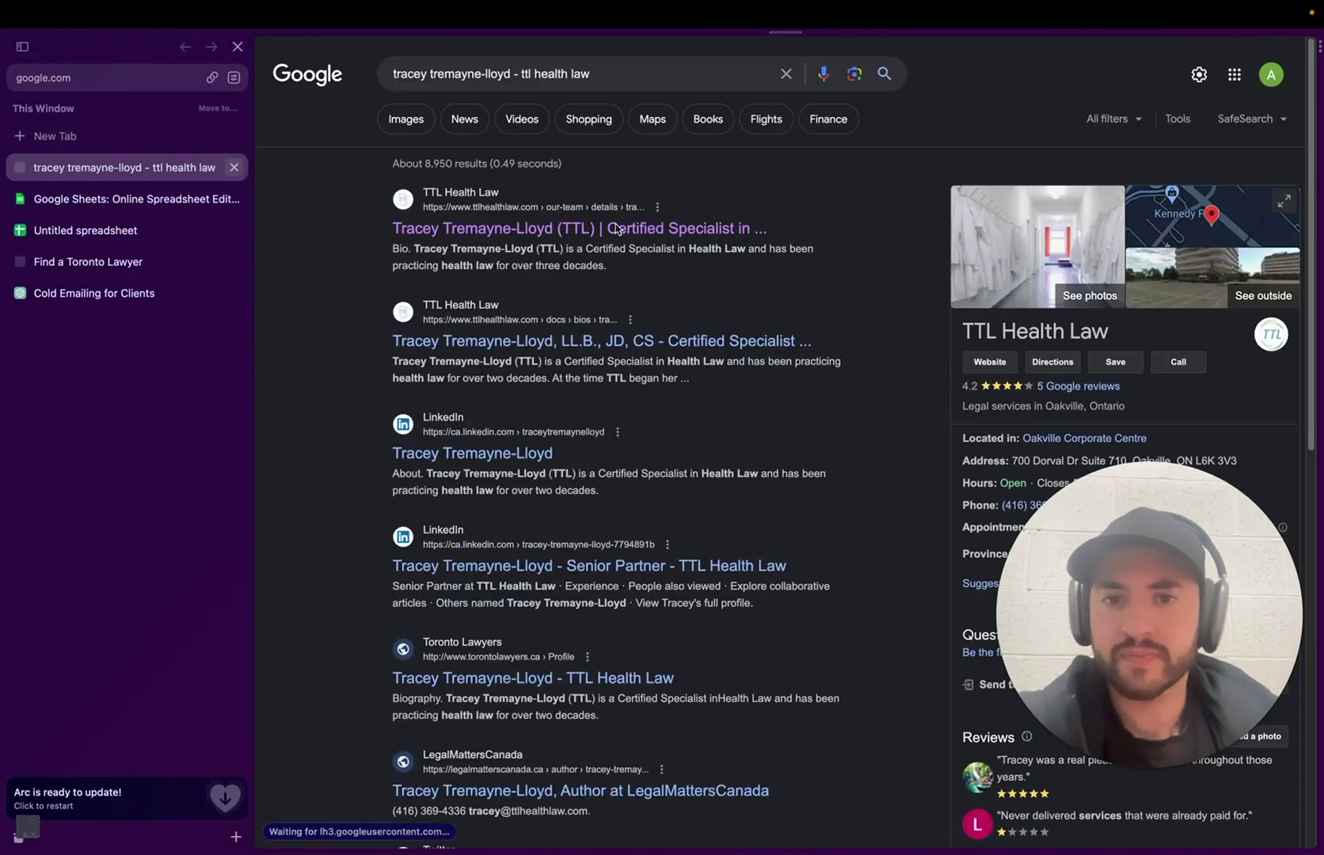
{"action": "left_click", "coordinate": [621, 229]}
{"action": "left_click_drag", "start_coordinate": [1118, 552], "coordinate": [1141, 229]}
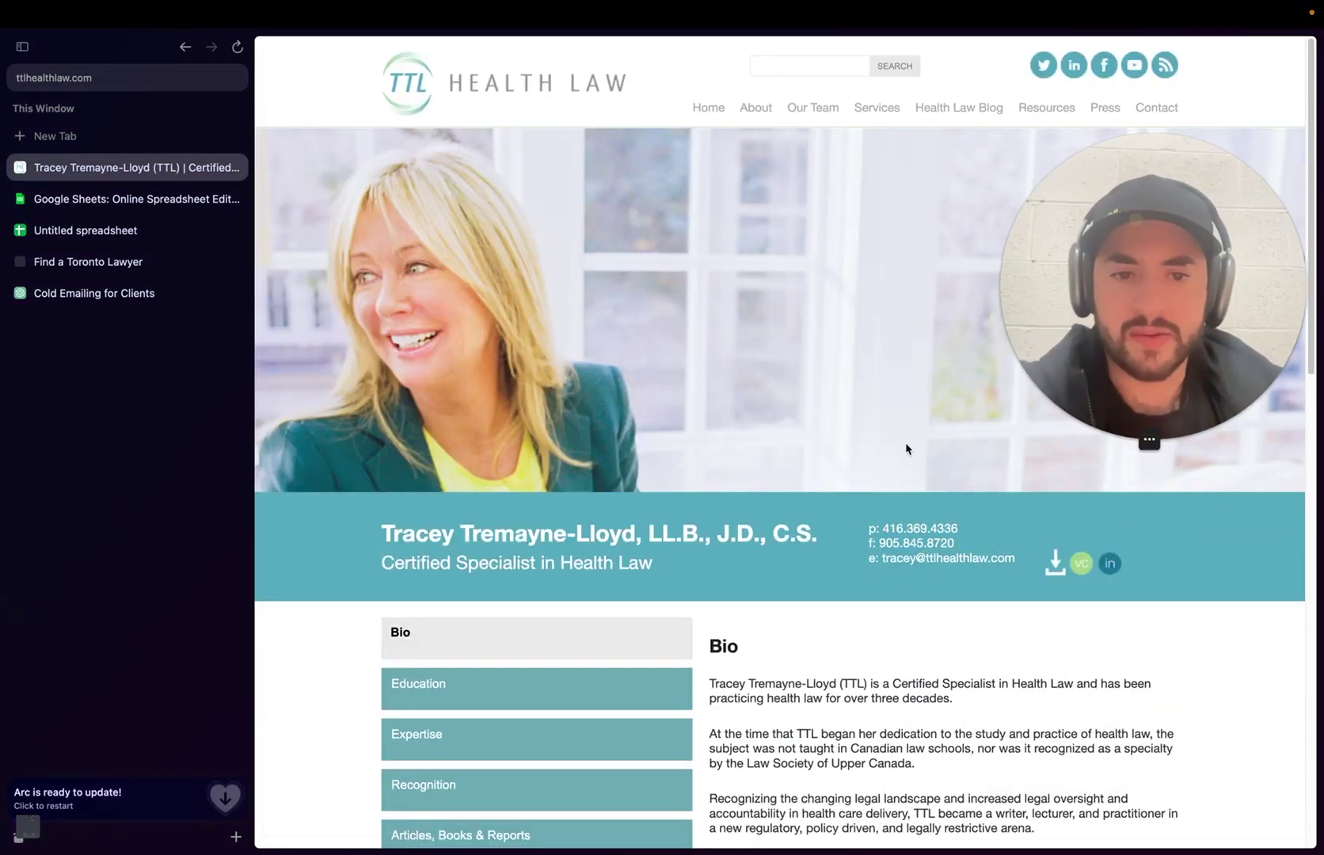
{"action": "left_click", "coordinate": [990, 559]}
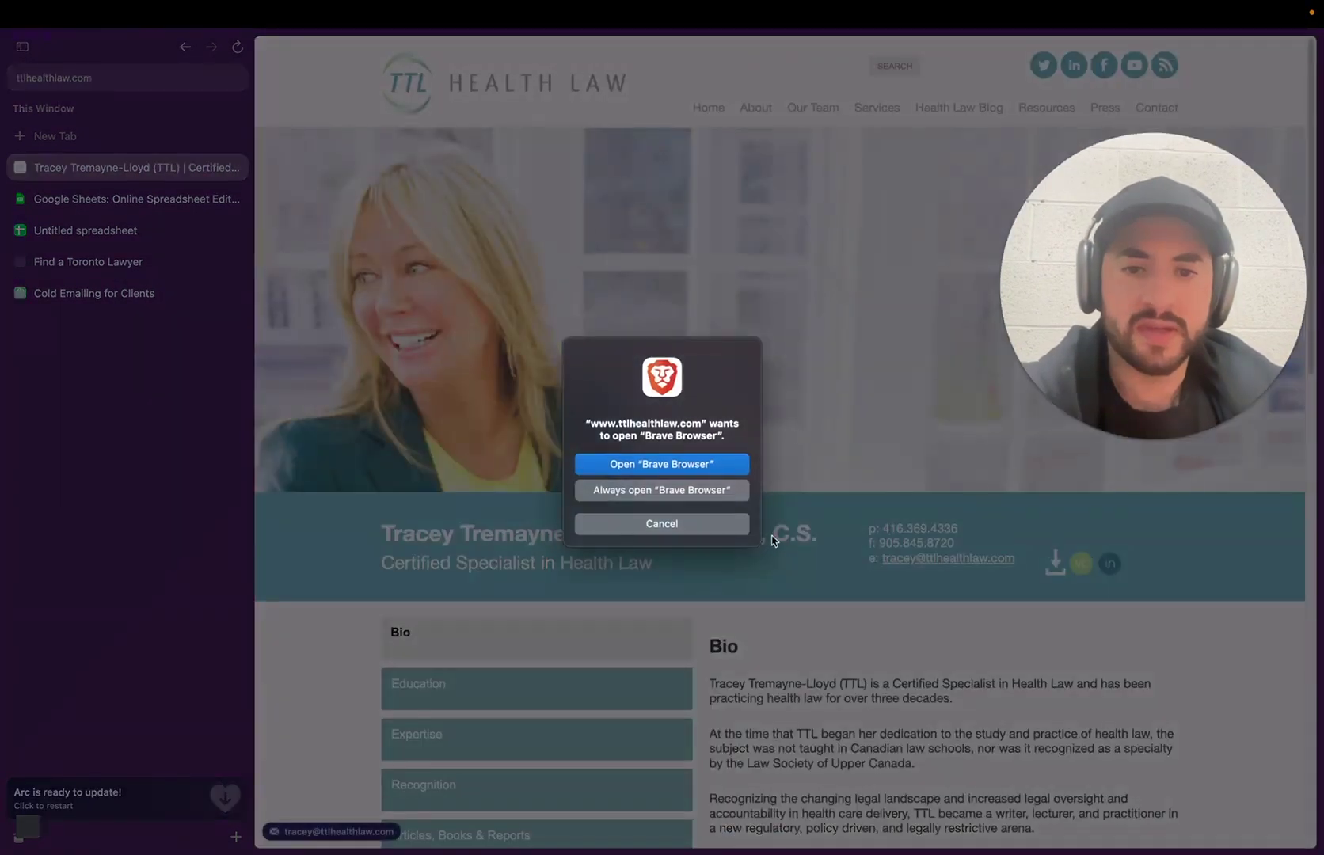
{"action": "left_click", "coordinate": [729, 524]}
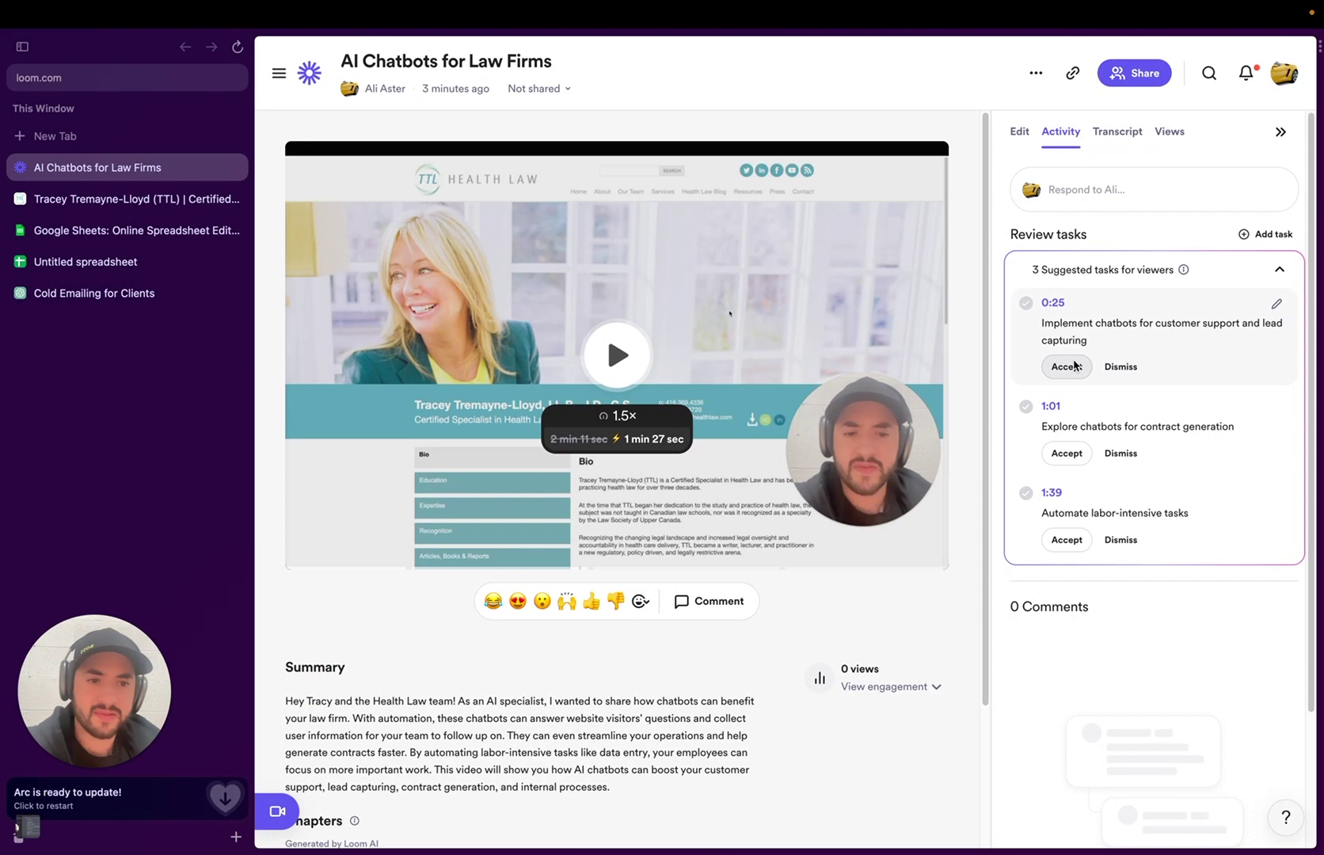
- Accept the chatbot support, automate tasks and contract-generation suggestions, then play the pitch video
{"action": "left_click", "coordinate": [1066, 366]}
{"action": "left_click", "coordinate": [1066, 441]}
{"action": "left_click", "coordinate": [1066, 354]}
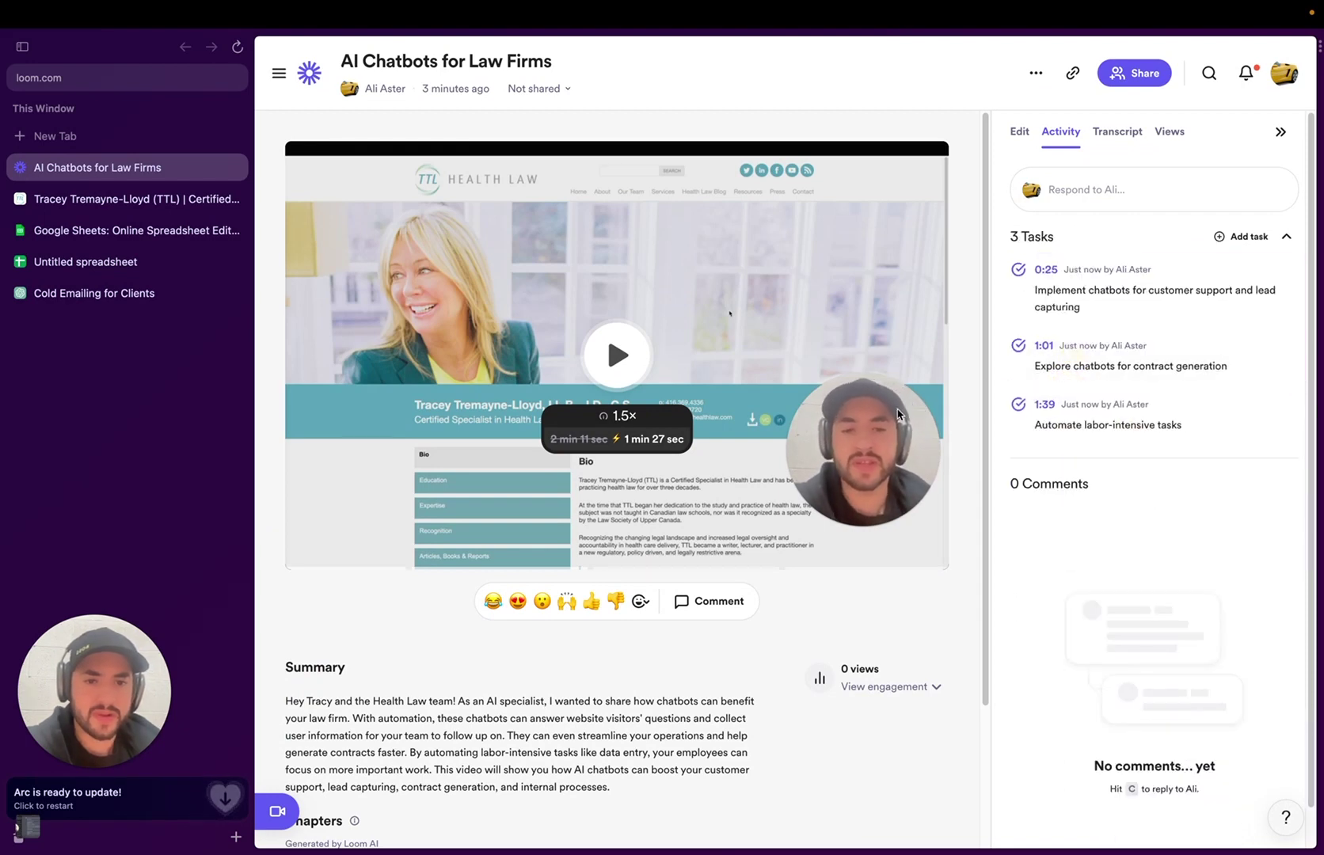
{"action": "left_click", "coordinate": [629, 361]}
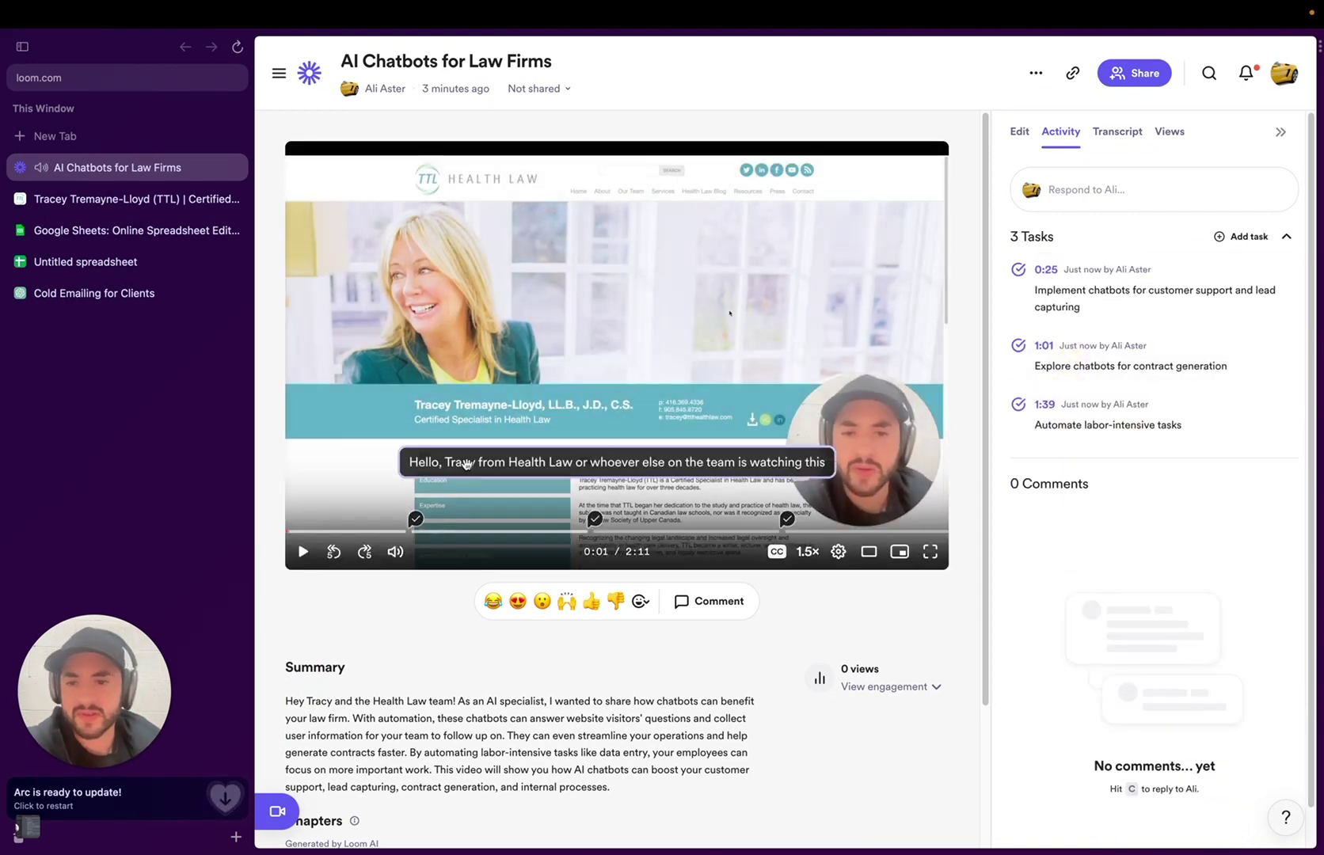
{"action": "left_click", "coordinate": [295, 555]}
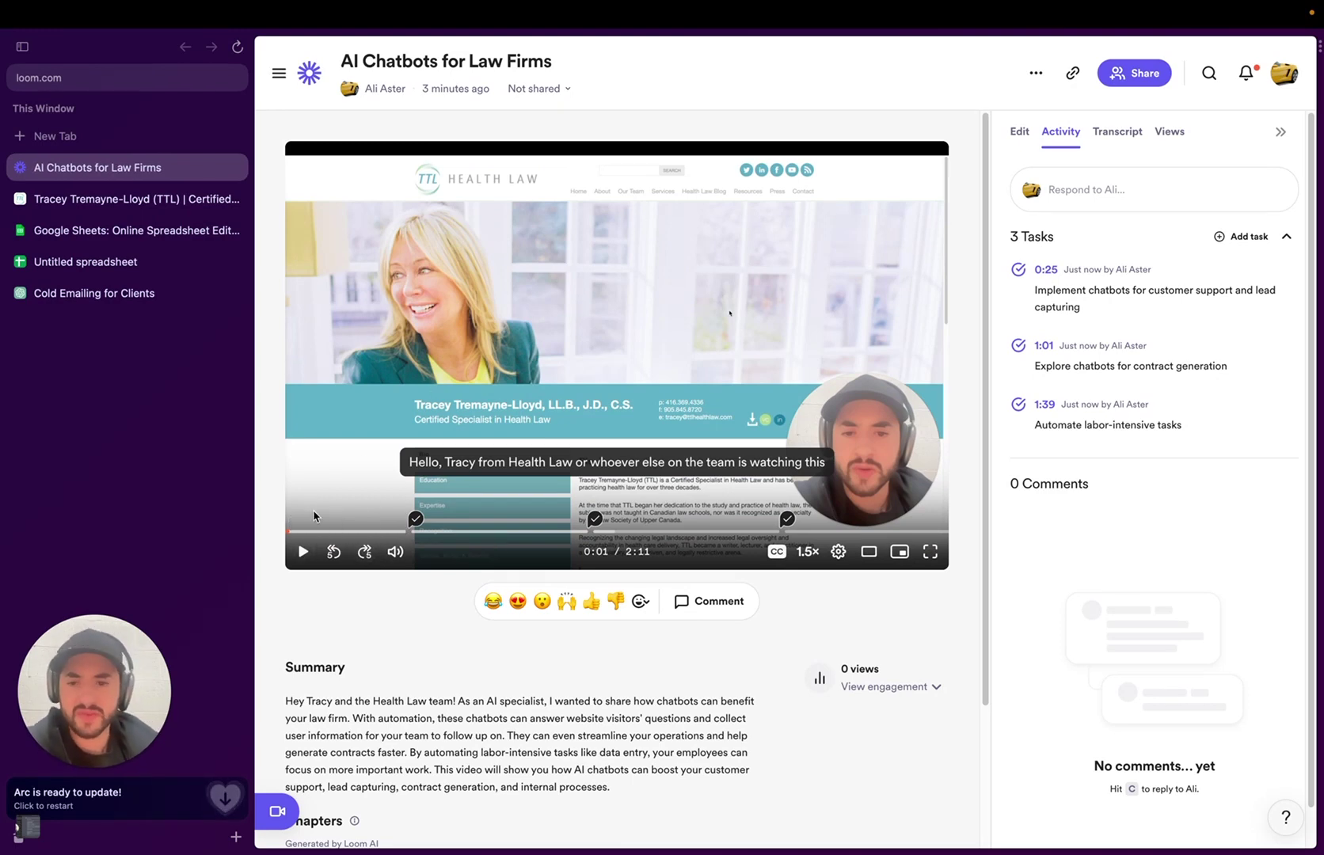
{"action": "left_click", "coordinate": [303, 552]}
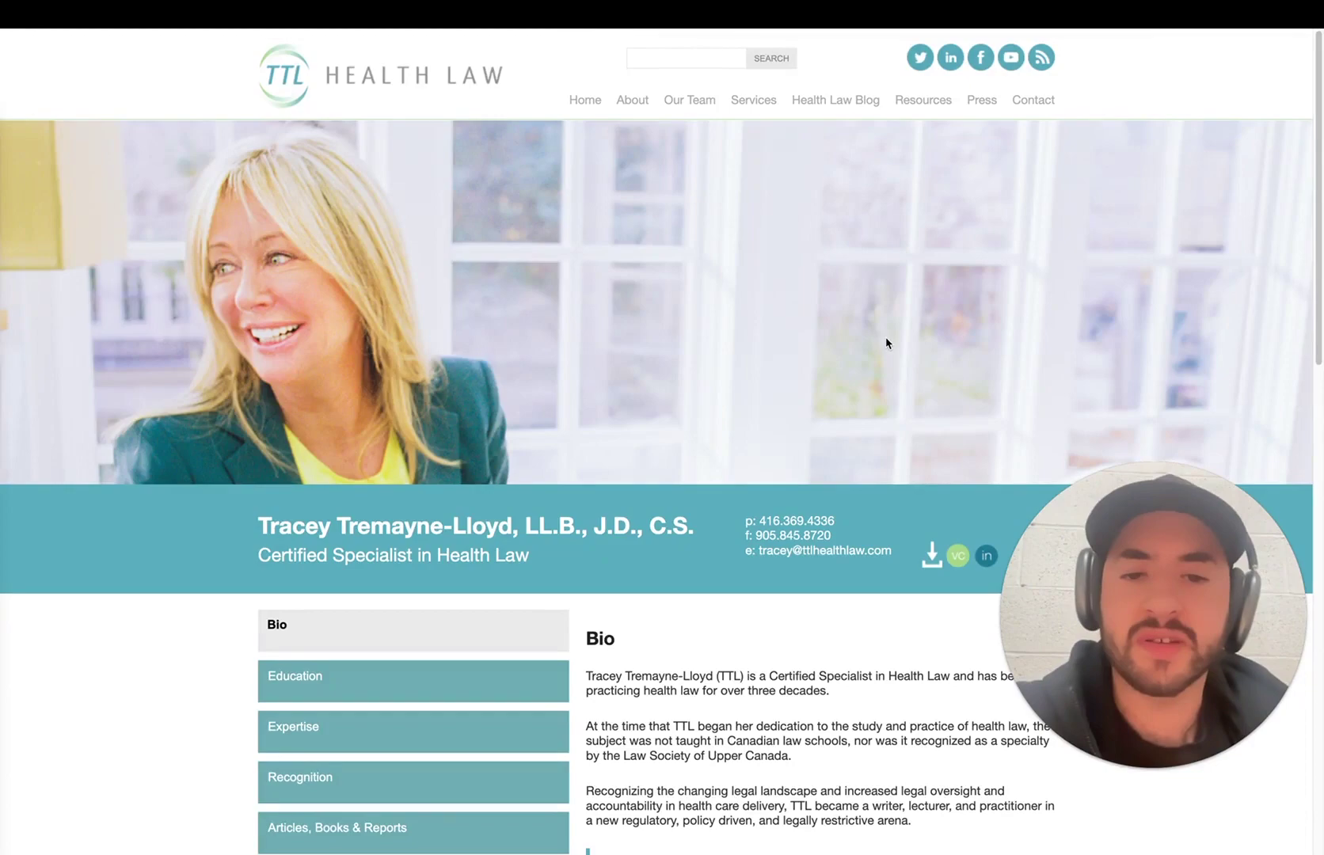
{"action": "scroll", "coordinate": [845, 357], "scroll_direction": "down", "scroll_amount": 15}
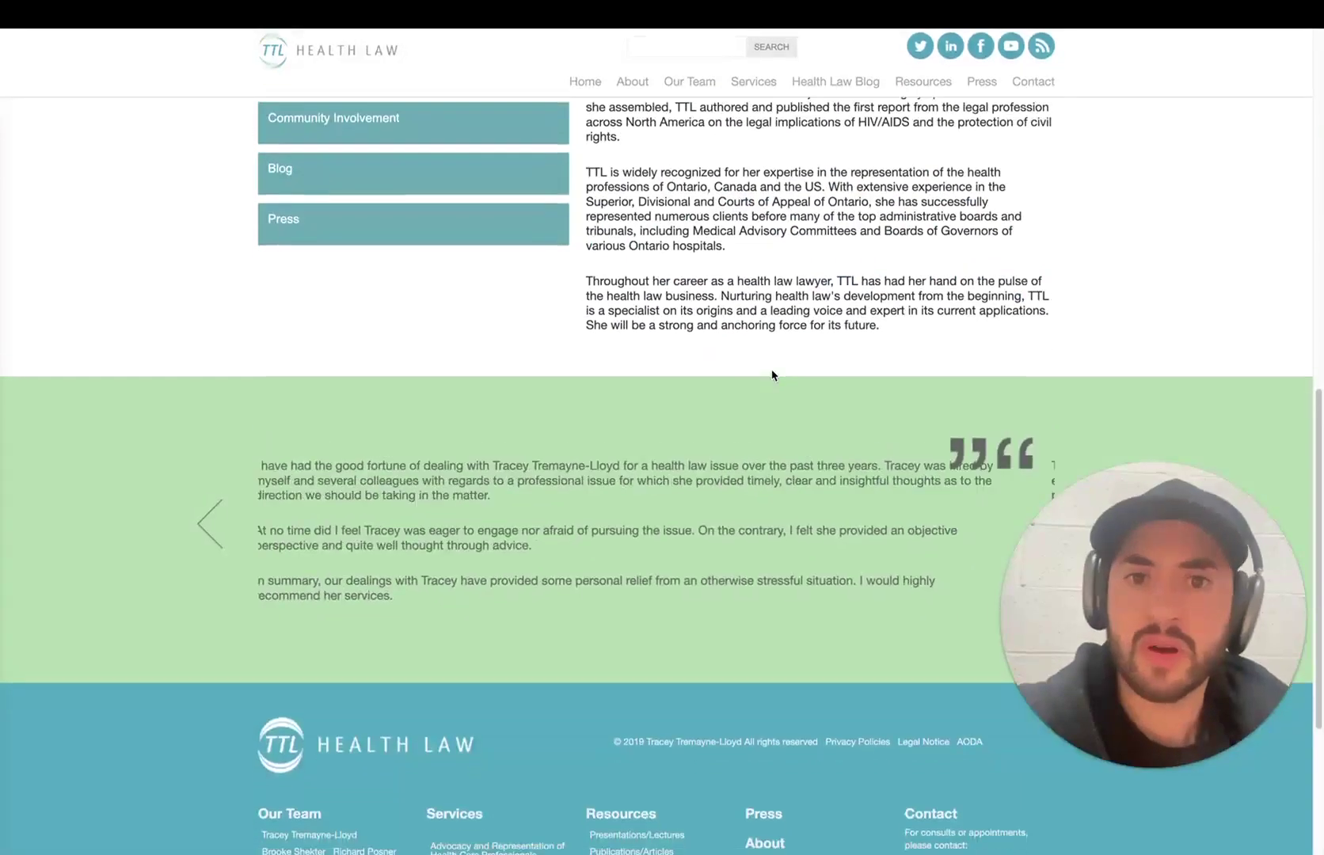
{"action": "scroll", "coordinate": [775, 364], "scroll_direction": "up", "scroll_amount": 15}
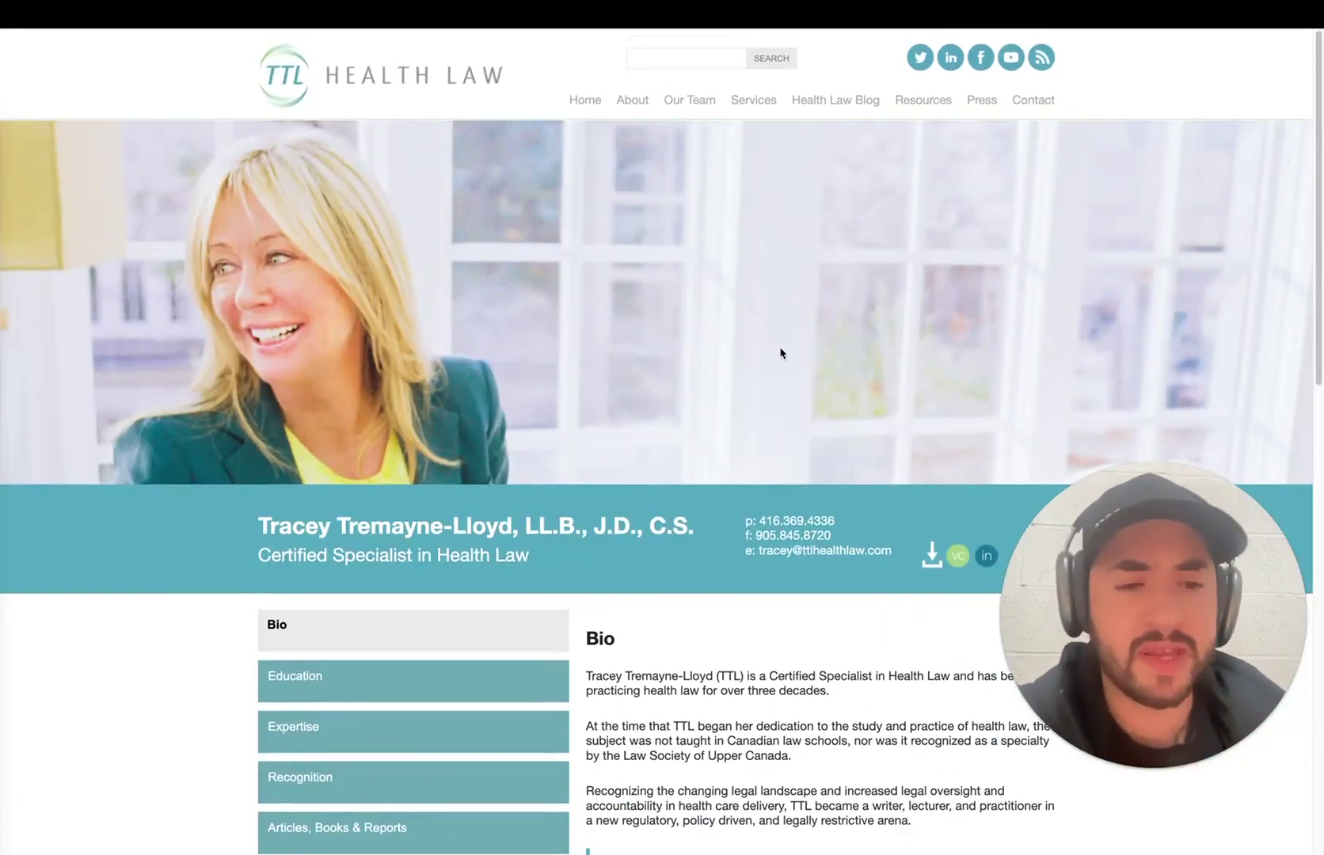
{"action": "scroll", "coordinate": [781, 353], "scroll_direction": "down", "scroll_amount": 8}
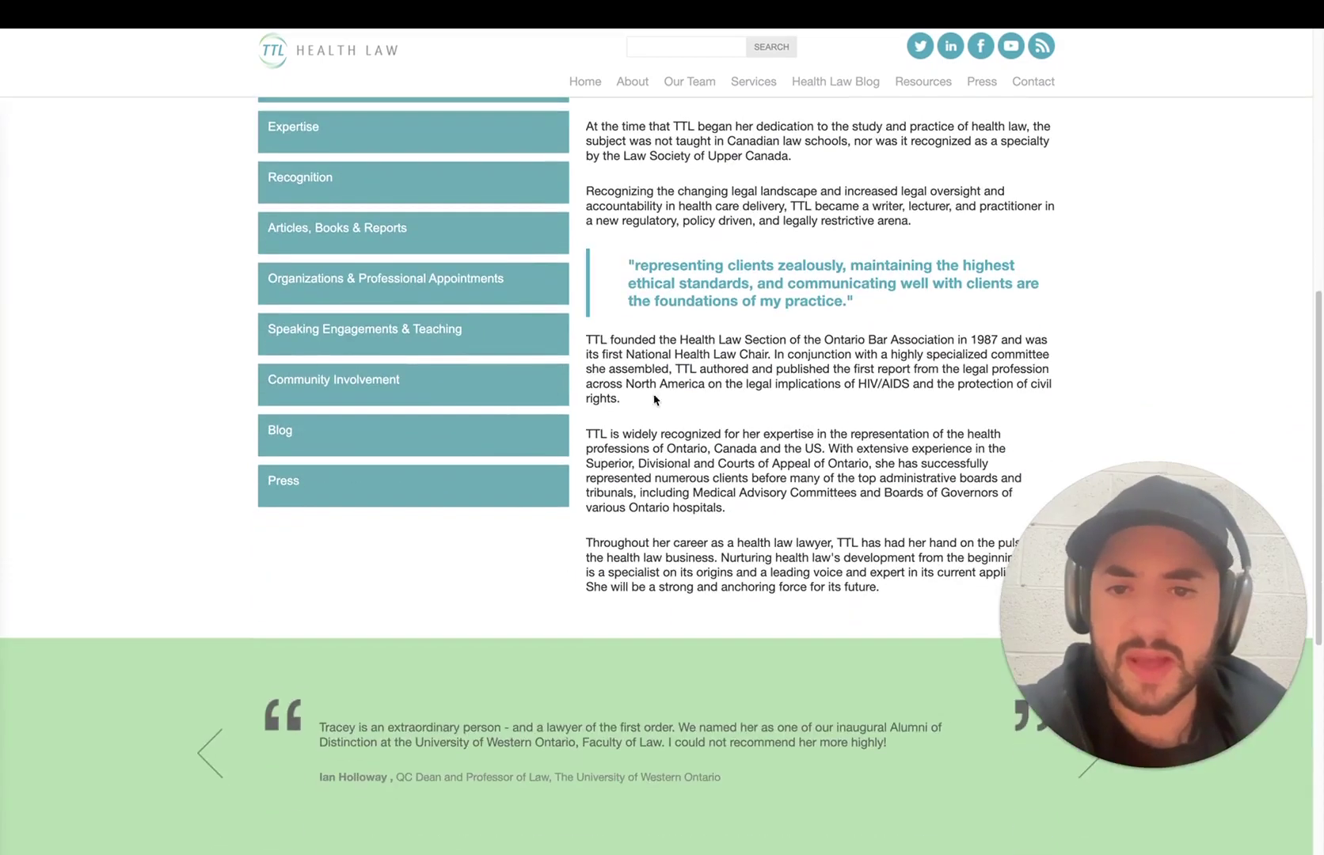
{"action": "scroll", "coordinate": [654, 400], "scroll_direction": "down", "scroll_amount": 6}
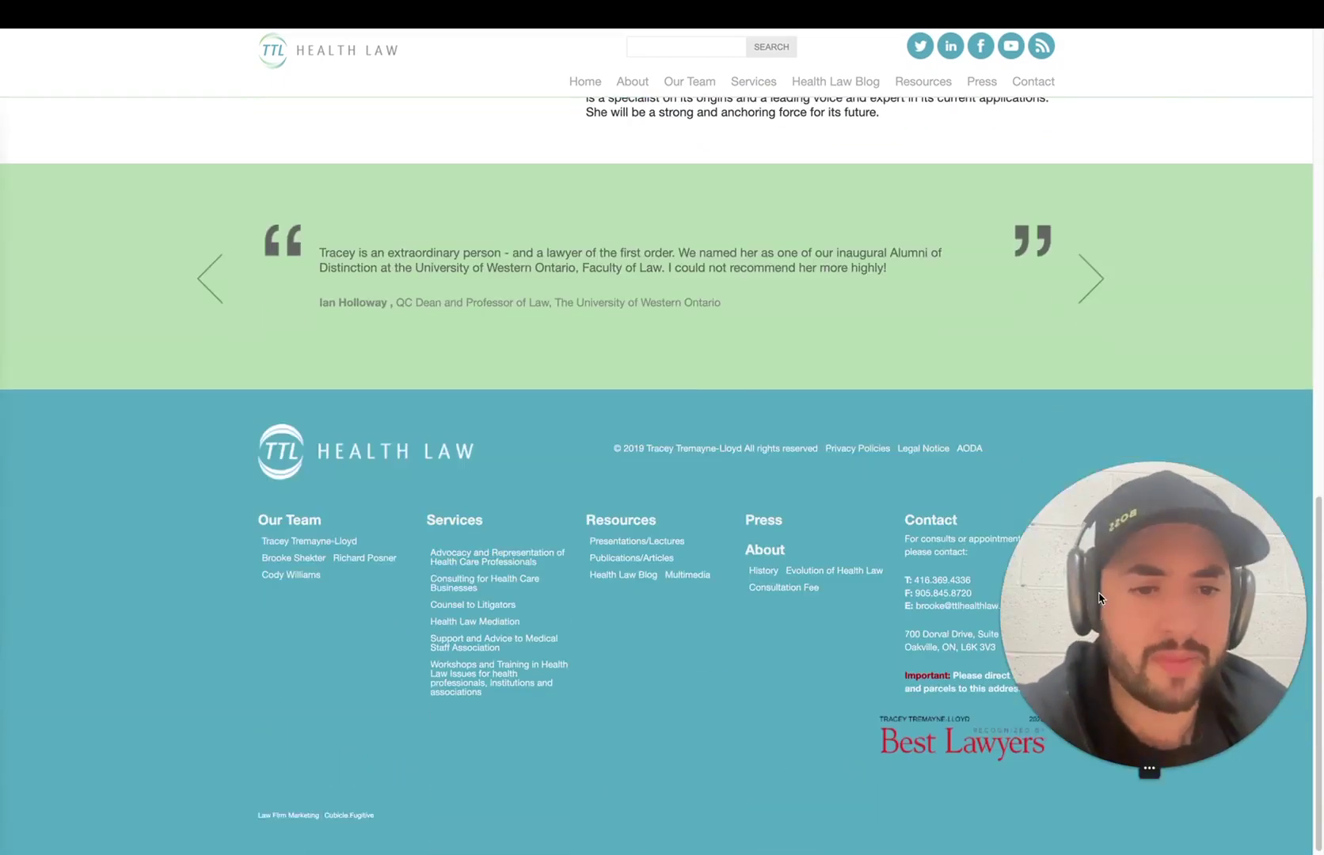
{"action": "left_click_drag", "start_coordinate": [1131, 593], "coordinate": [1131, 304]}
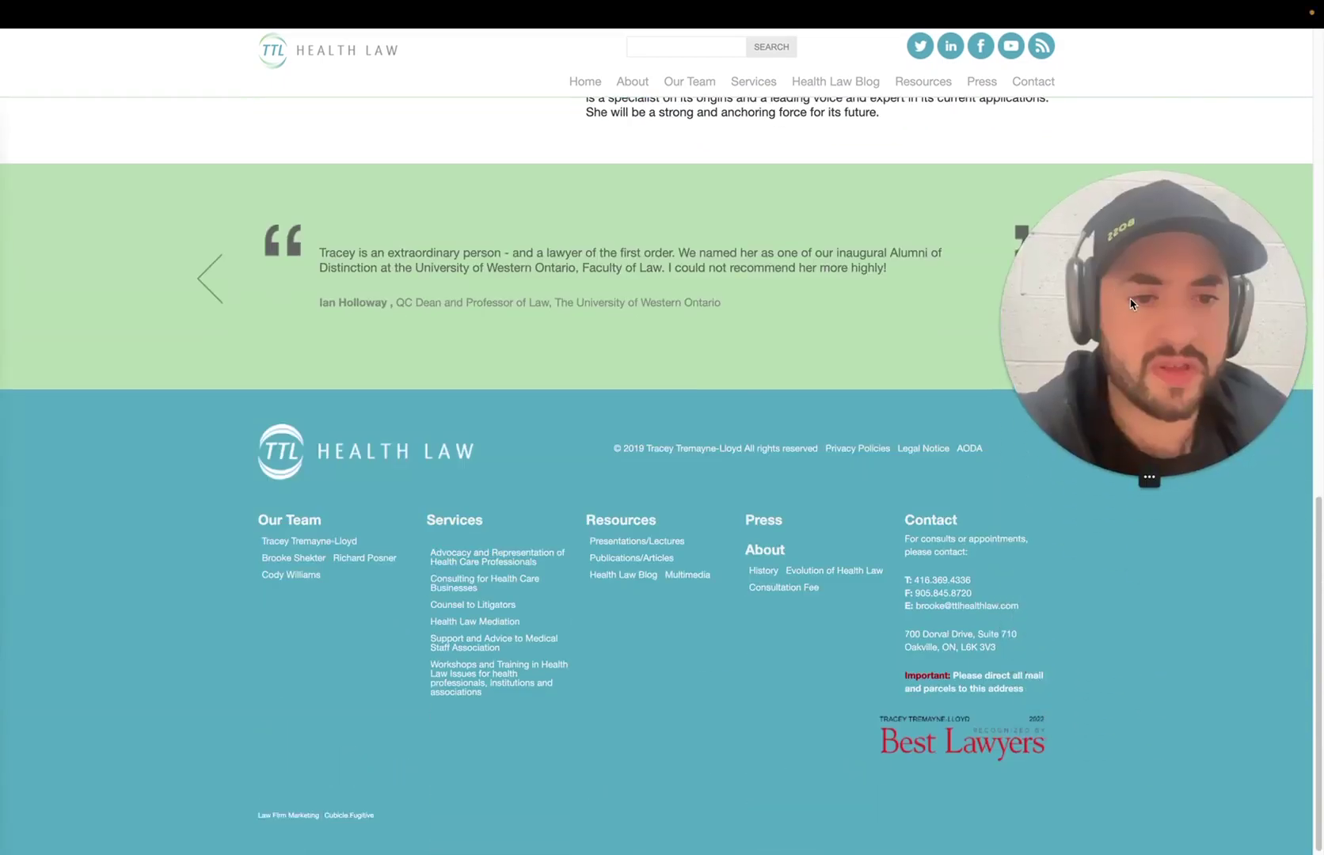
{"action": "scroll", "coordinate": [815, 384], "scroll_direction": "up", "scroll_amount": 15}
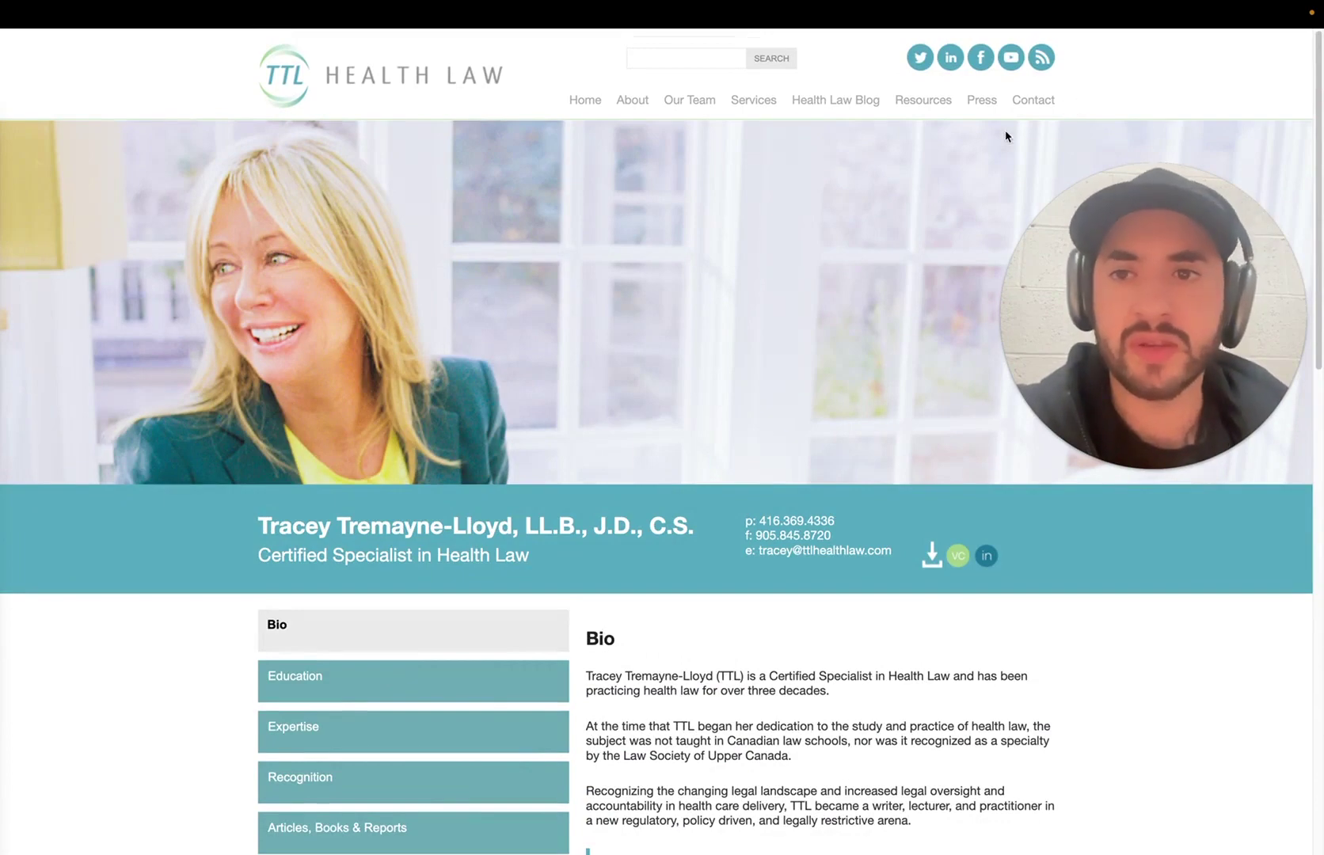
{"action": "scroll", "coordinate": [816, 348], "scroll_direction": "down", "scroll_amount": 4}
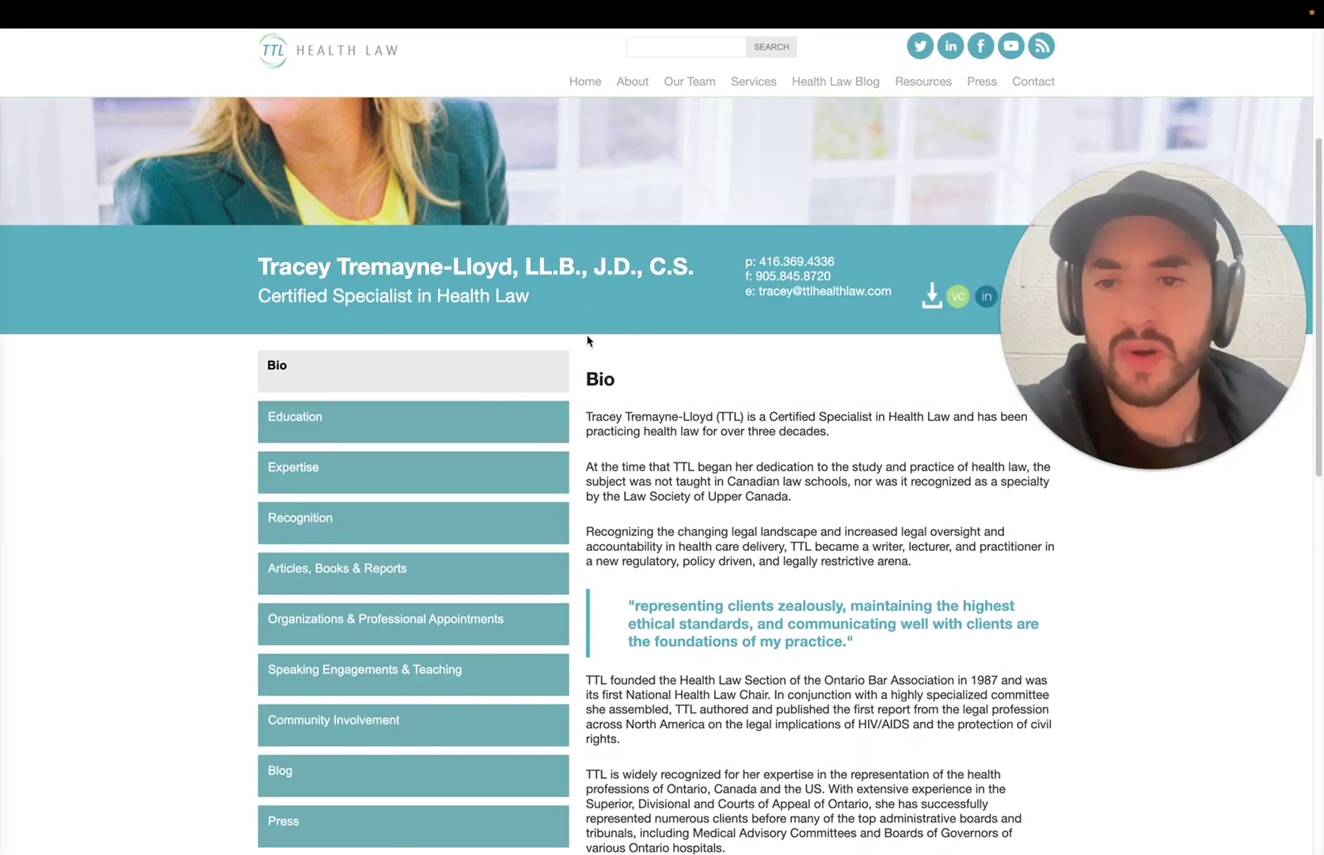
{"action": "scroll", "coordinate": [794, 350], "scroll_direction": "up", "scroll_amount": 4}
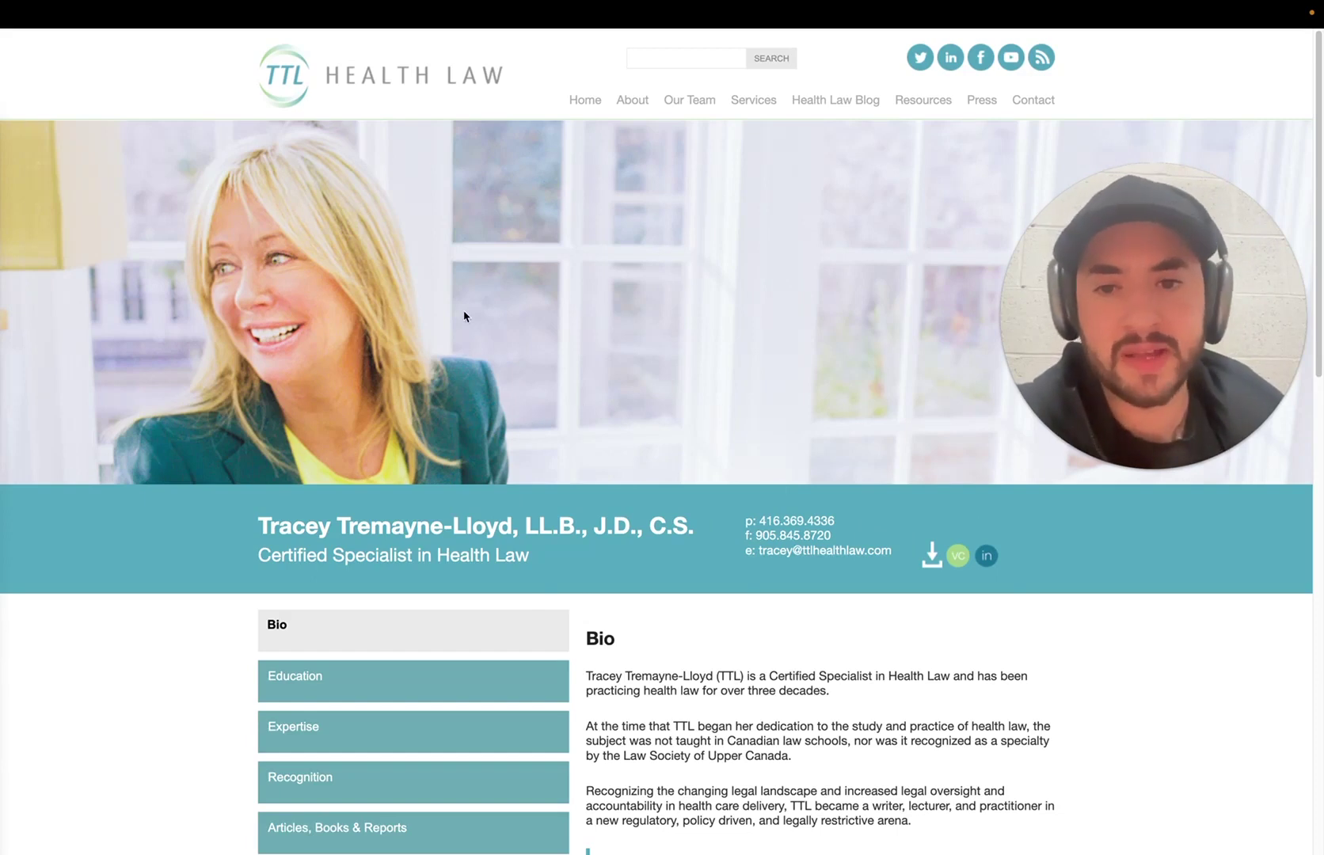
- Scroll the lawyer's TTL Health Law bio page while recording the Loom pitch walkthrough
{"action": "scroll", "coordinate": [553, 323], "scroll_direction": "down", "scroll_amount": 3}
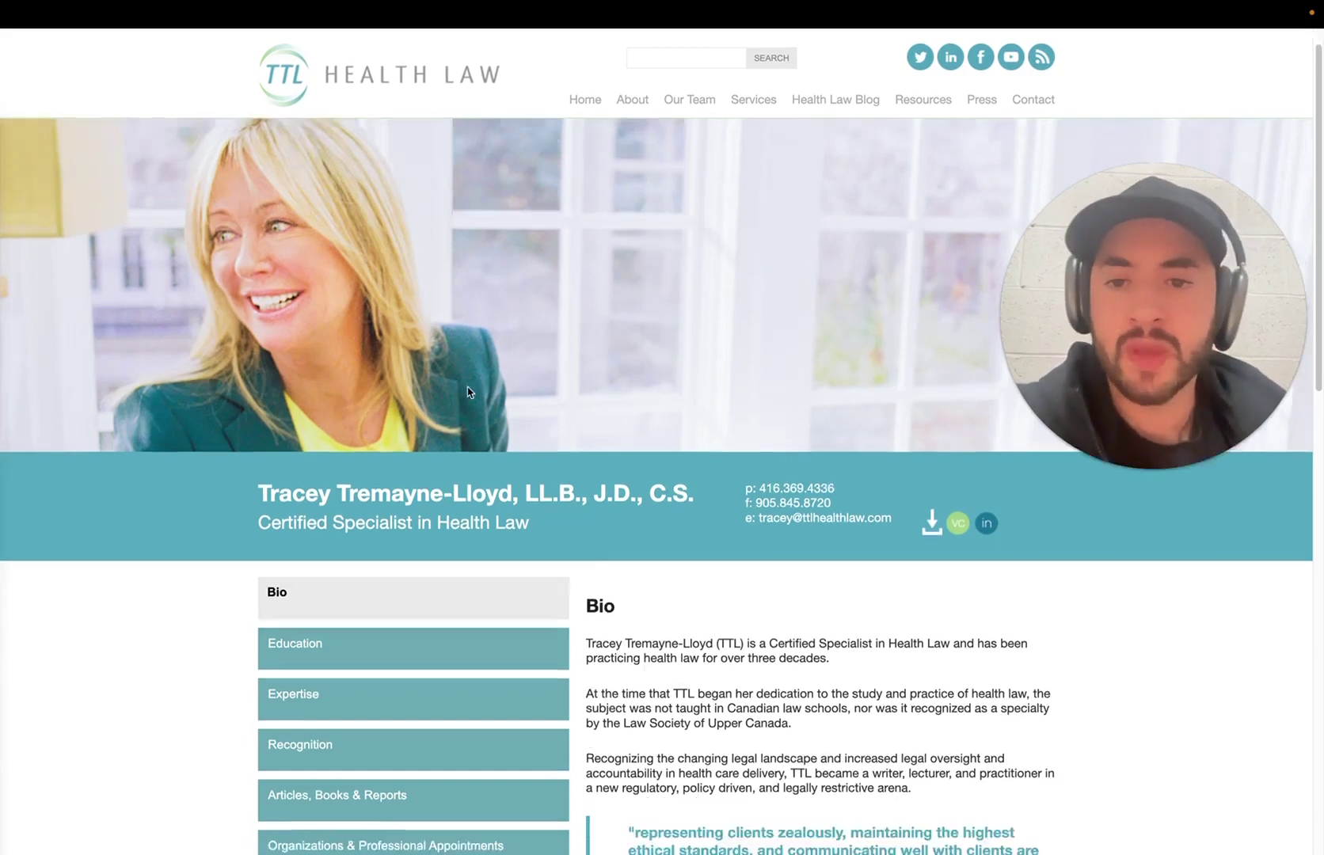
{"action": "scroll", "coordinate": [522, 365], "scroll_direction": "up", "scroll_amount": 3}
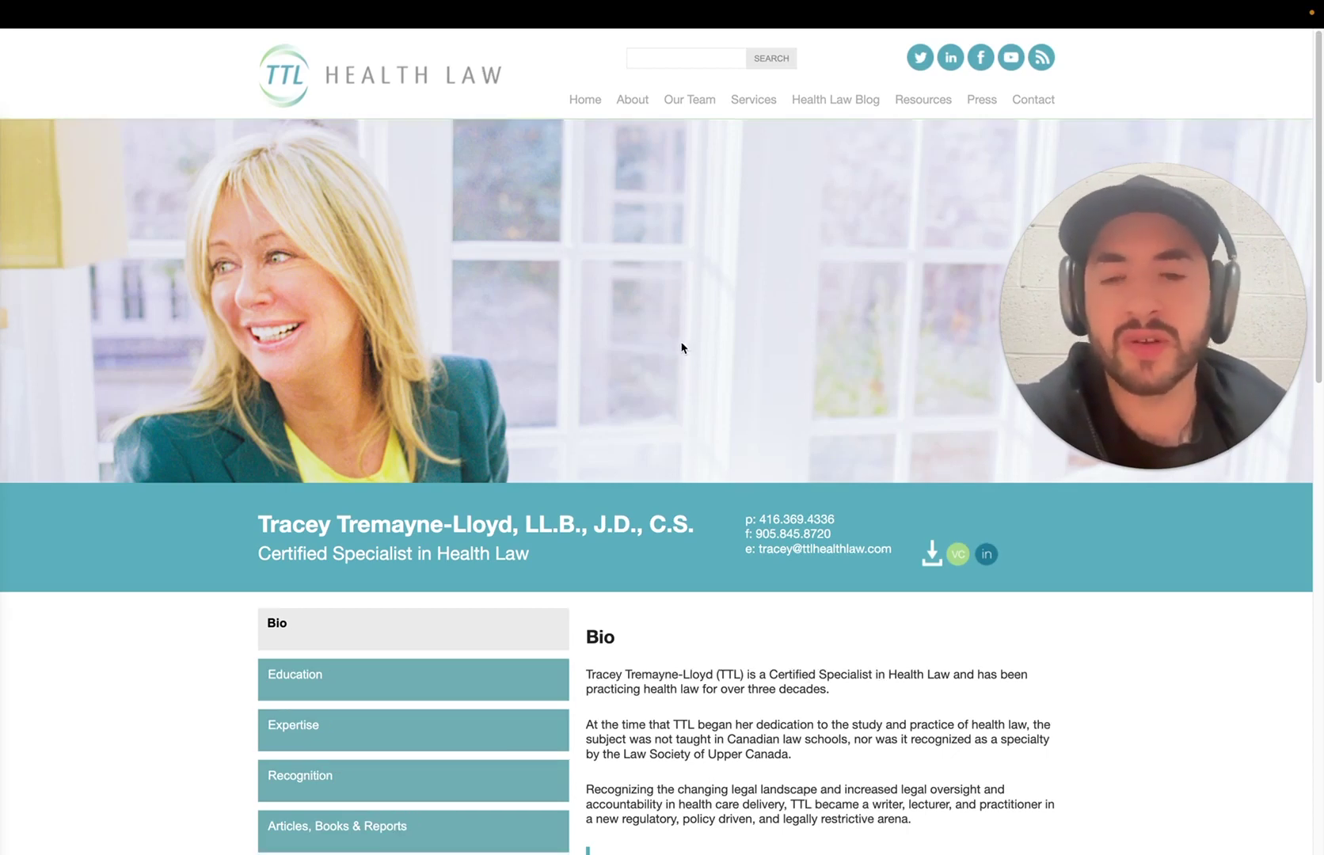
{"action": "scroll", "coordinate": [657, 362], "scroll_direction": "down", "scroll_amount": 1}
{"action": "scroll", "coordinate": [630, 376], "scroll_direction": "up", "scroll_amount": 1}
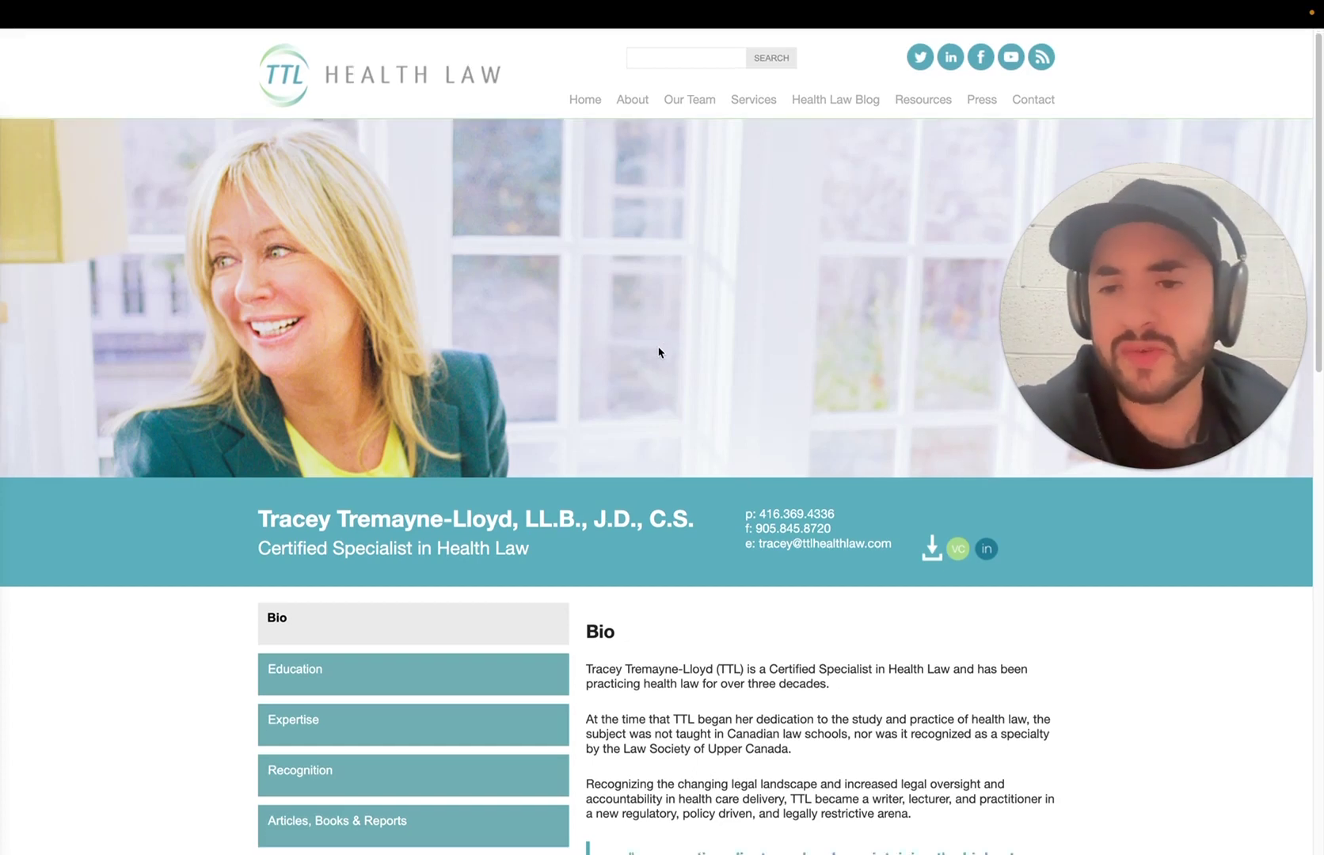
{"action": "scroll", "coordinate": [950, 531], "scroll_direction": "down", "scroll_amount": 1}
{"action": "scroll", "coordinate": [1232, 744], "scroll_direction": "up", "scroll_amount": 1}
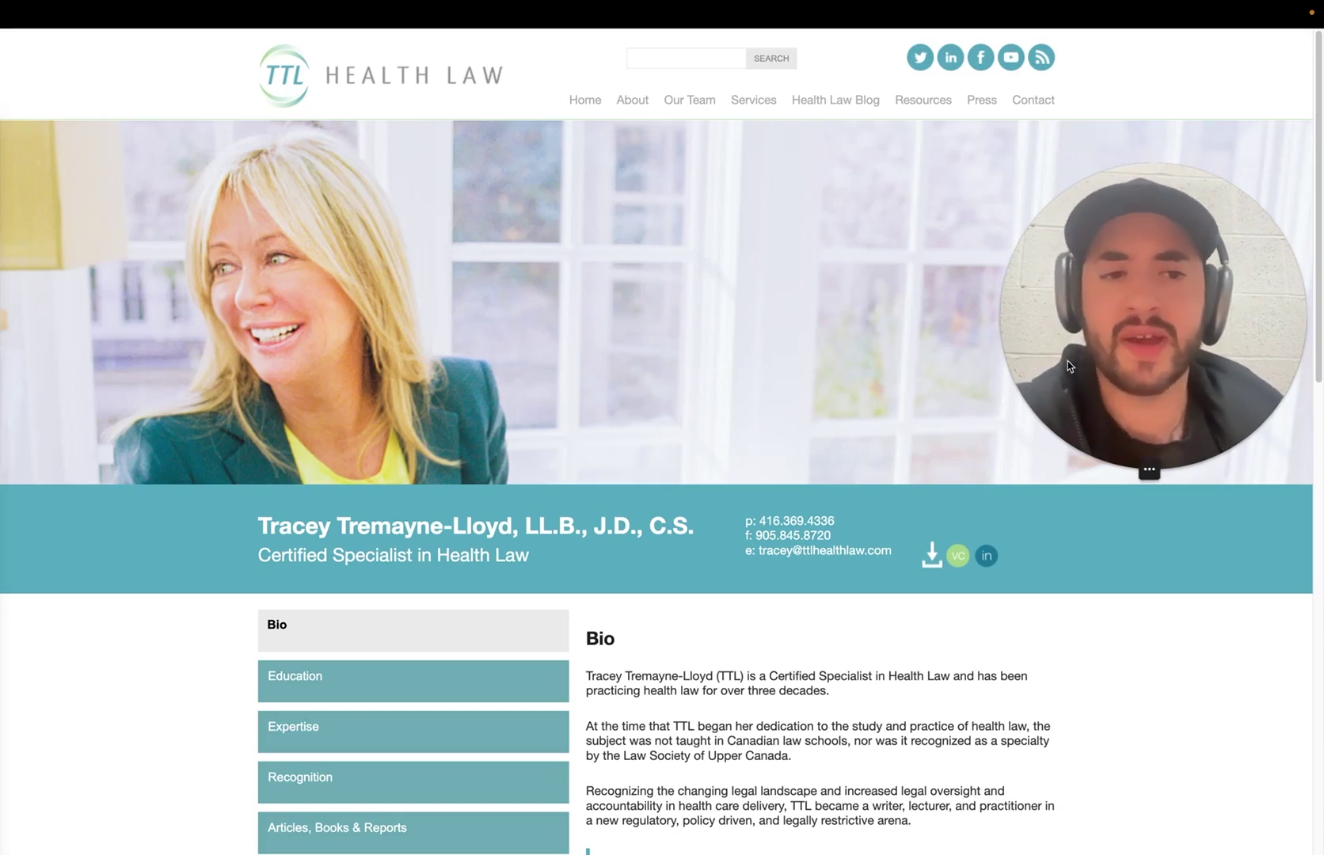
{"action": "mouse_move", "coordinate": [1150, 439]}
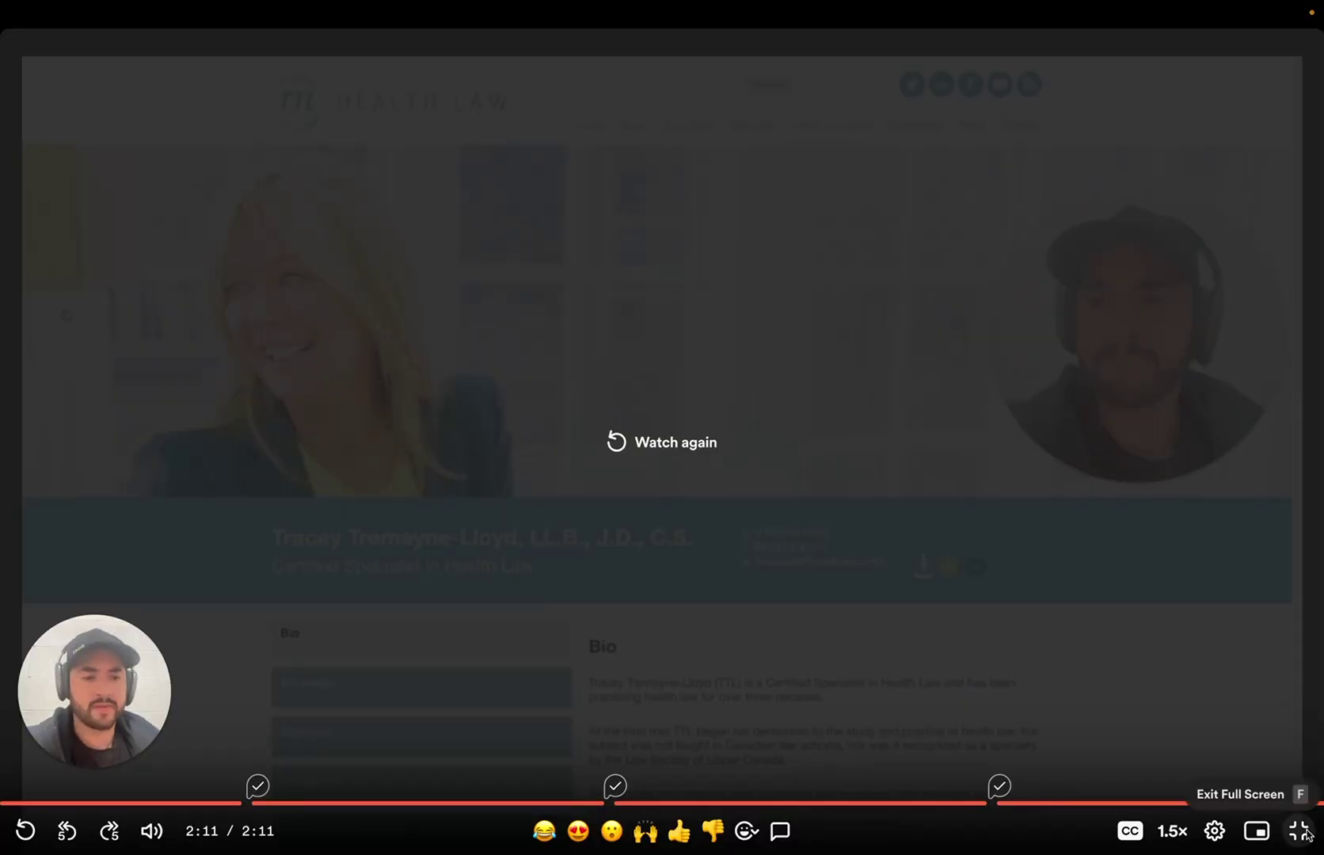
- Trim the video's last two seconds to end at 2:09, save, and remove the six filler words
{"action": "left_click", "coordinate": [1306, 834]}
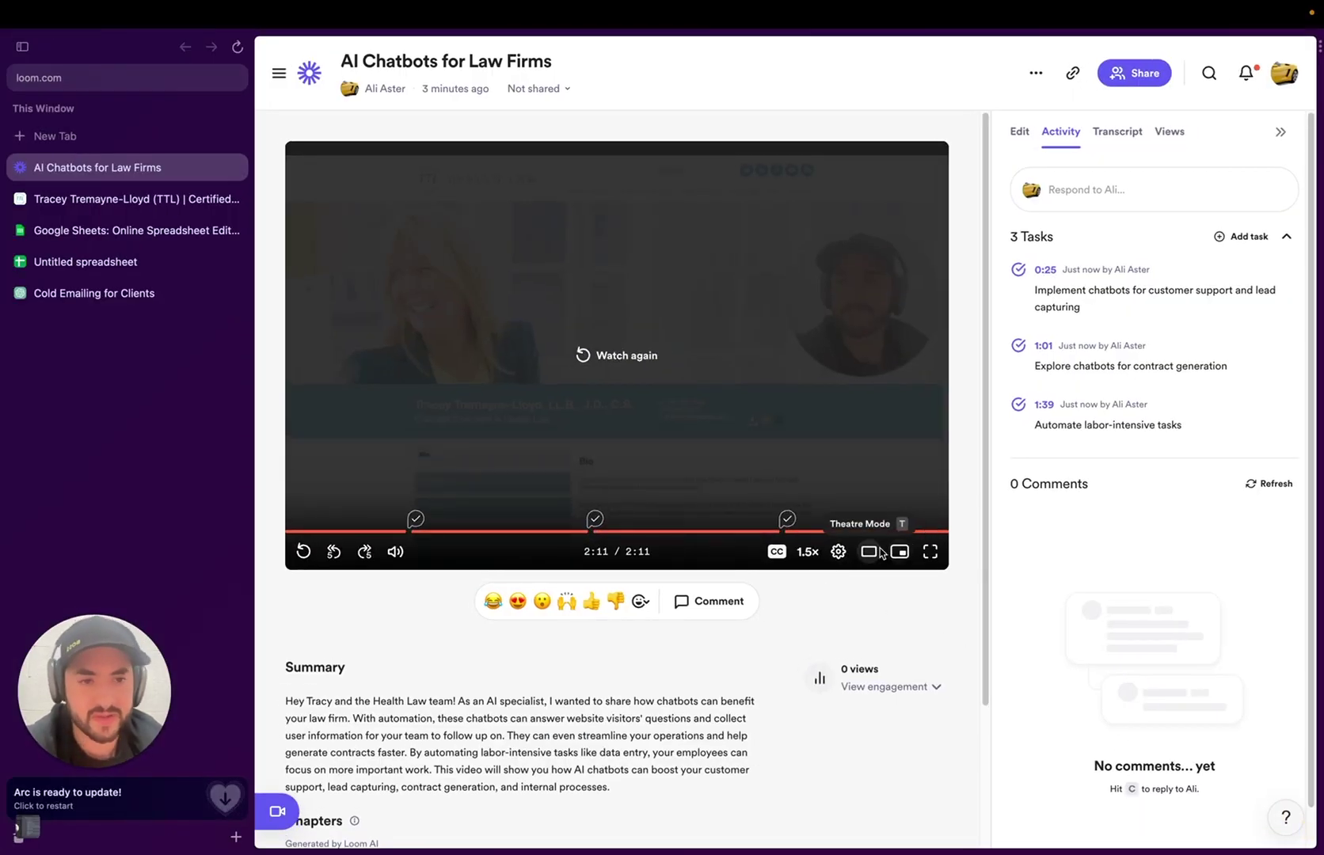
{"action": "left_click", "coordinate": [1021, 132]}
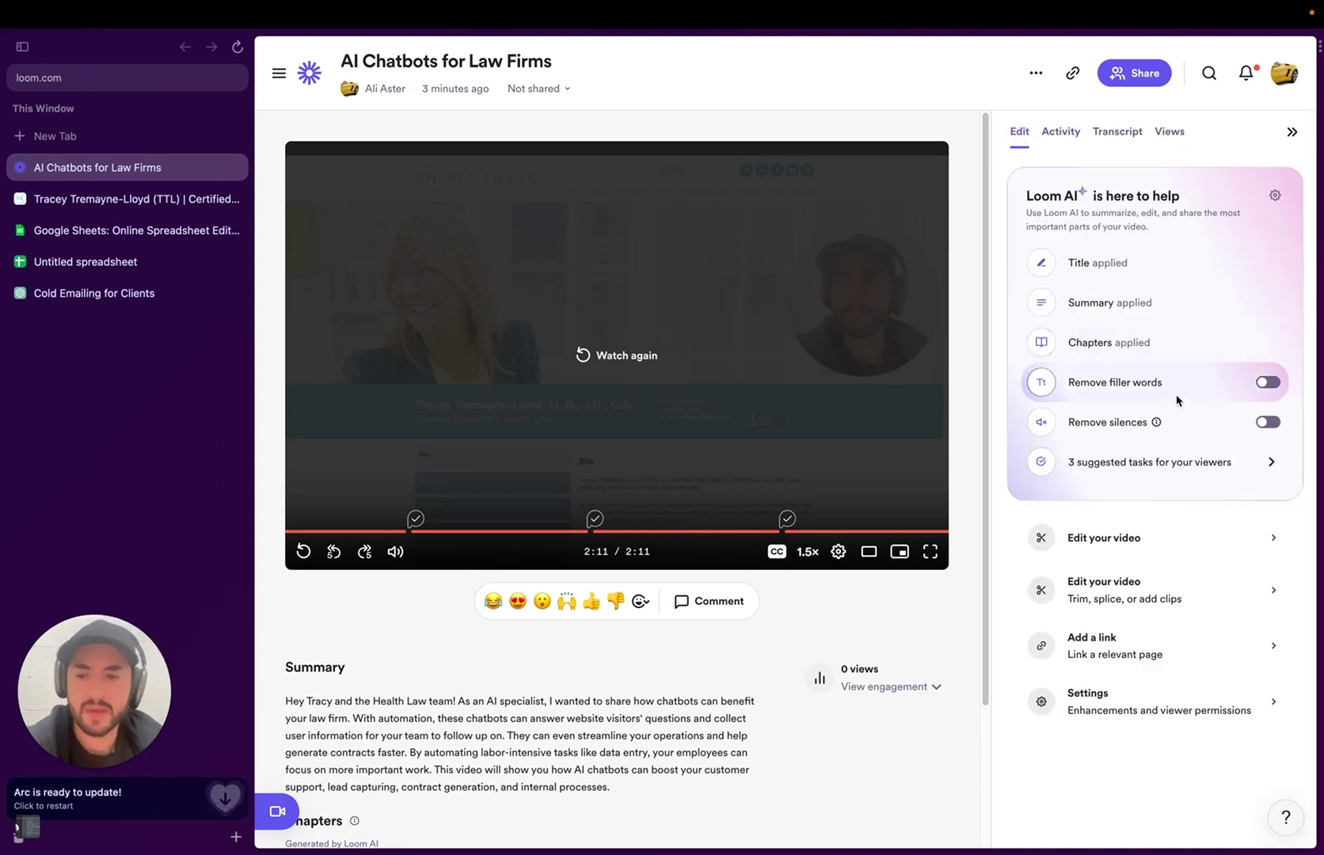
{"action": "left_click", "coordinate": [88, 772]}
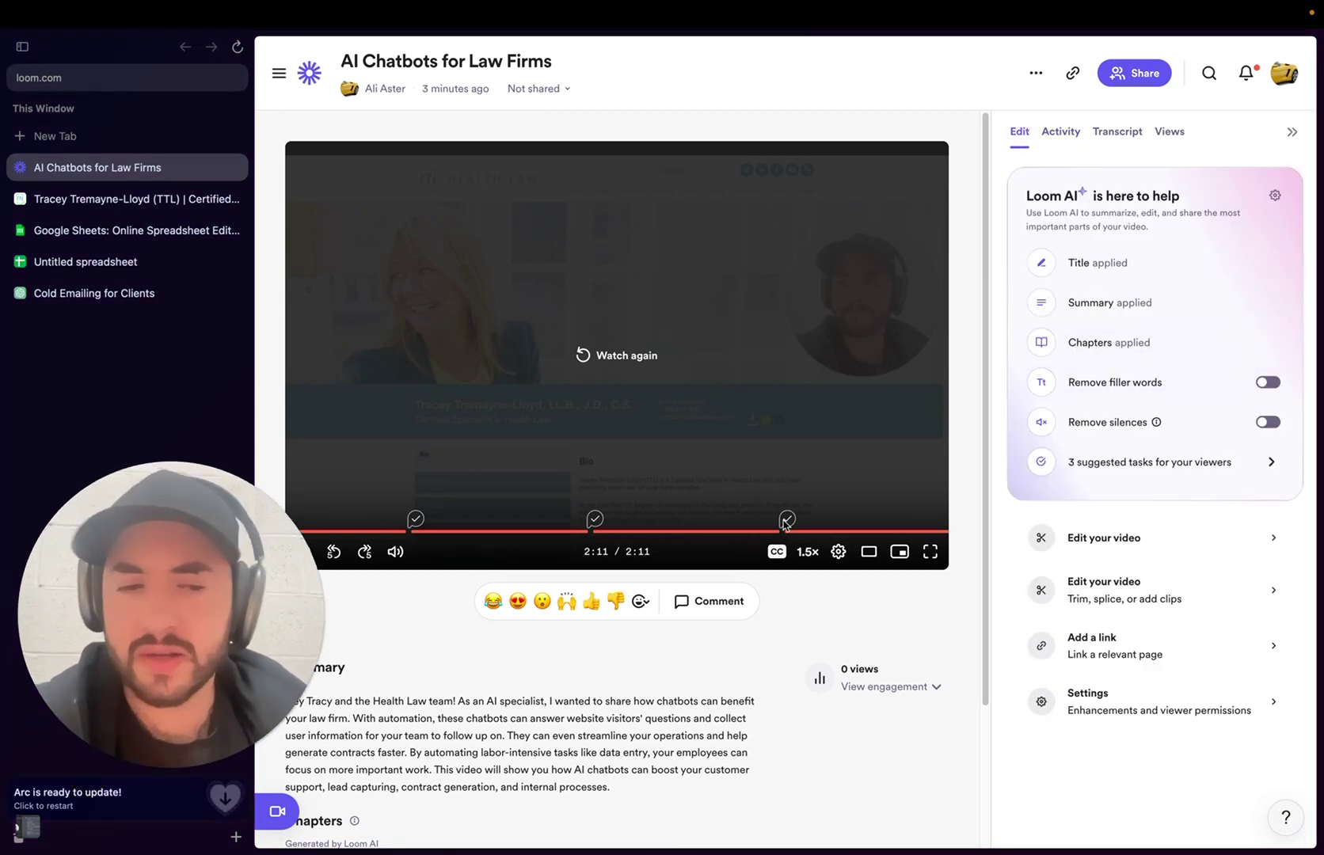
{"action": "left_click", "coordinate": [1122, 596]}
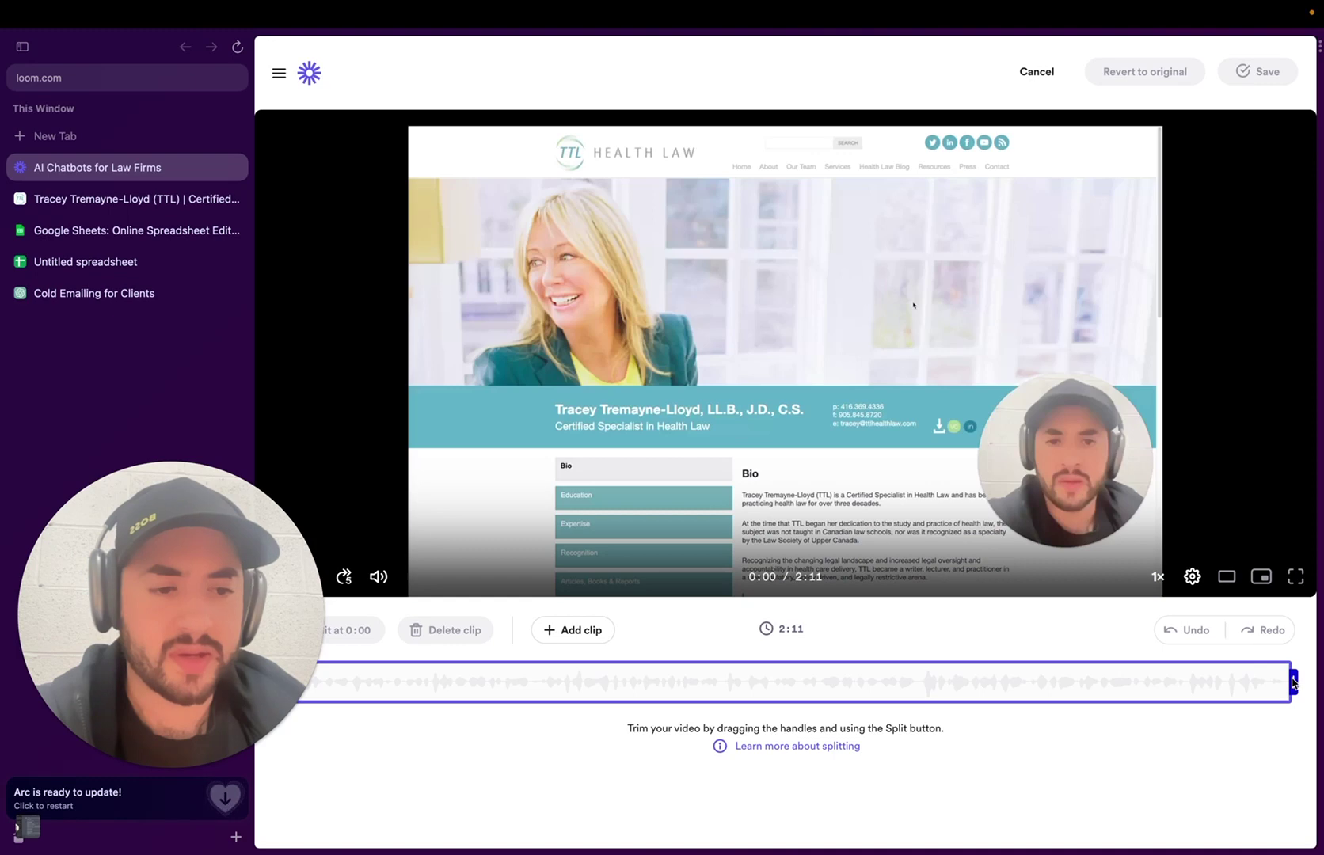
{"action": "left_click_drag", "start_coordinate": [1294, 681], "coordinate": [1276, 688]}
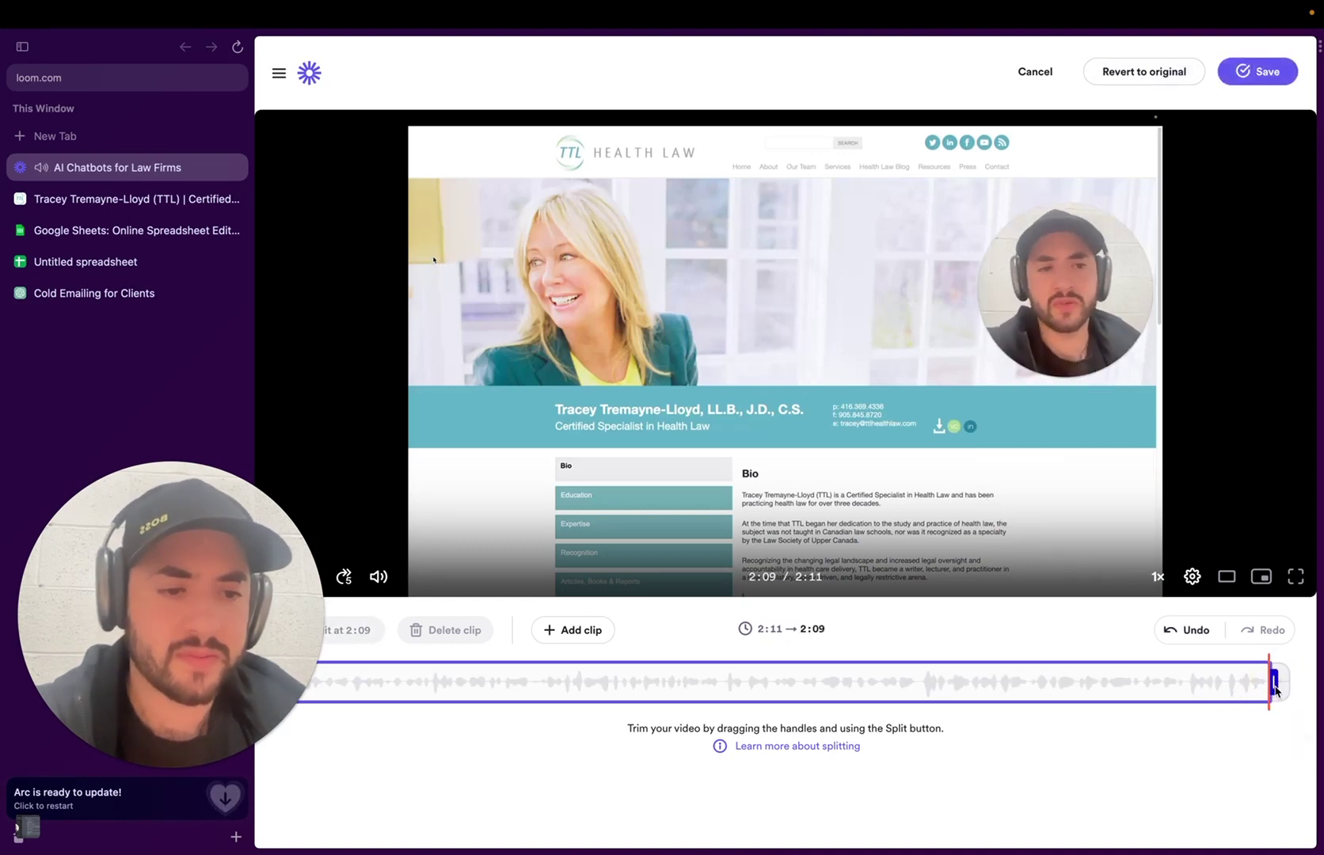
{"action": "left_click", "coordinate": [1259, 71]}
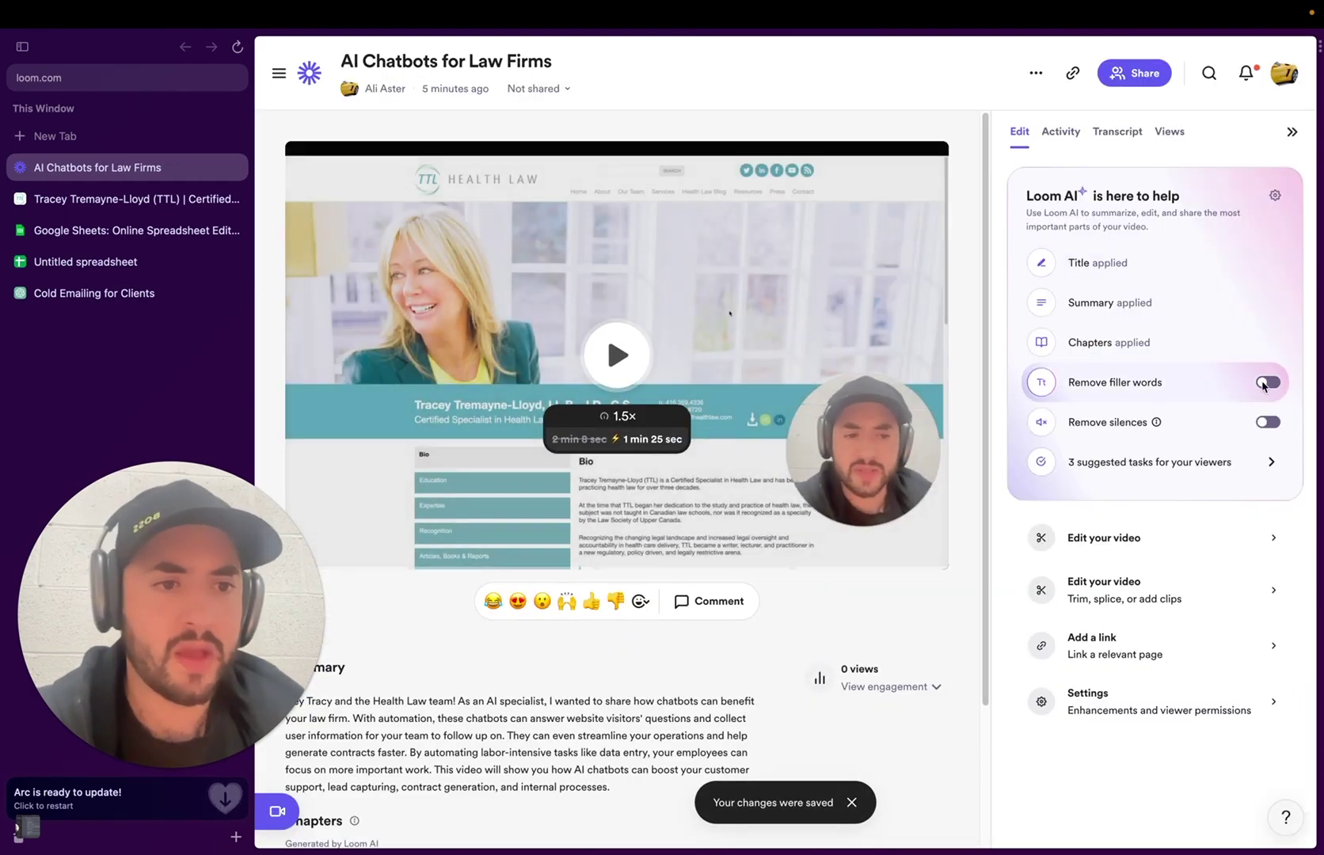
{"action": "left_click", "coordinate": [1266, 382]}
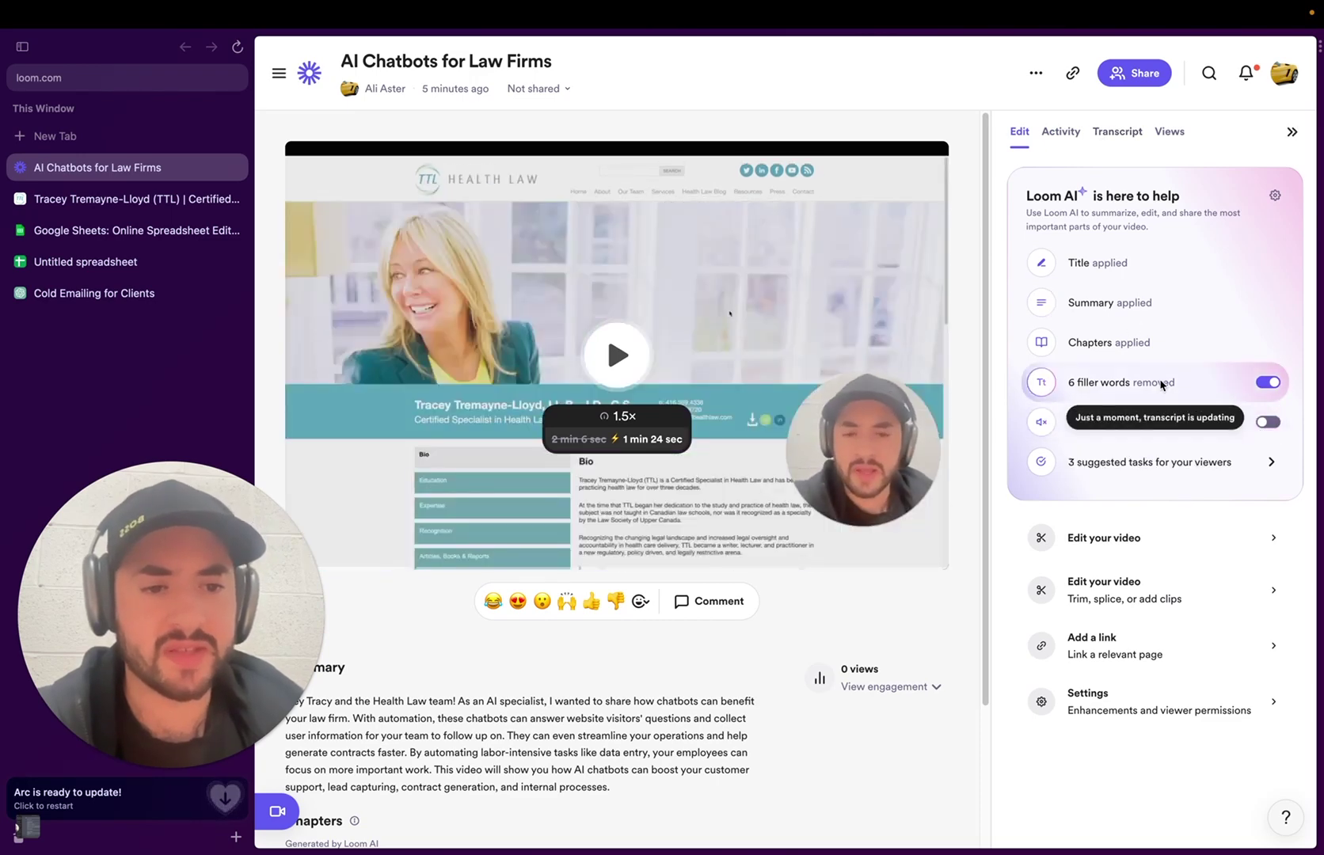
- Copy the Calendly booking page address from the automategpt.fram agency website
{"action": "left_click", "coordinate": [1113, 645]}
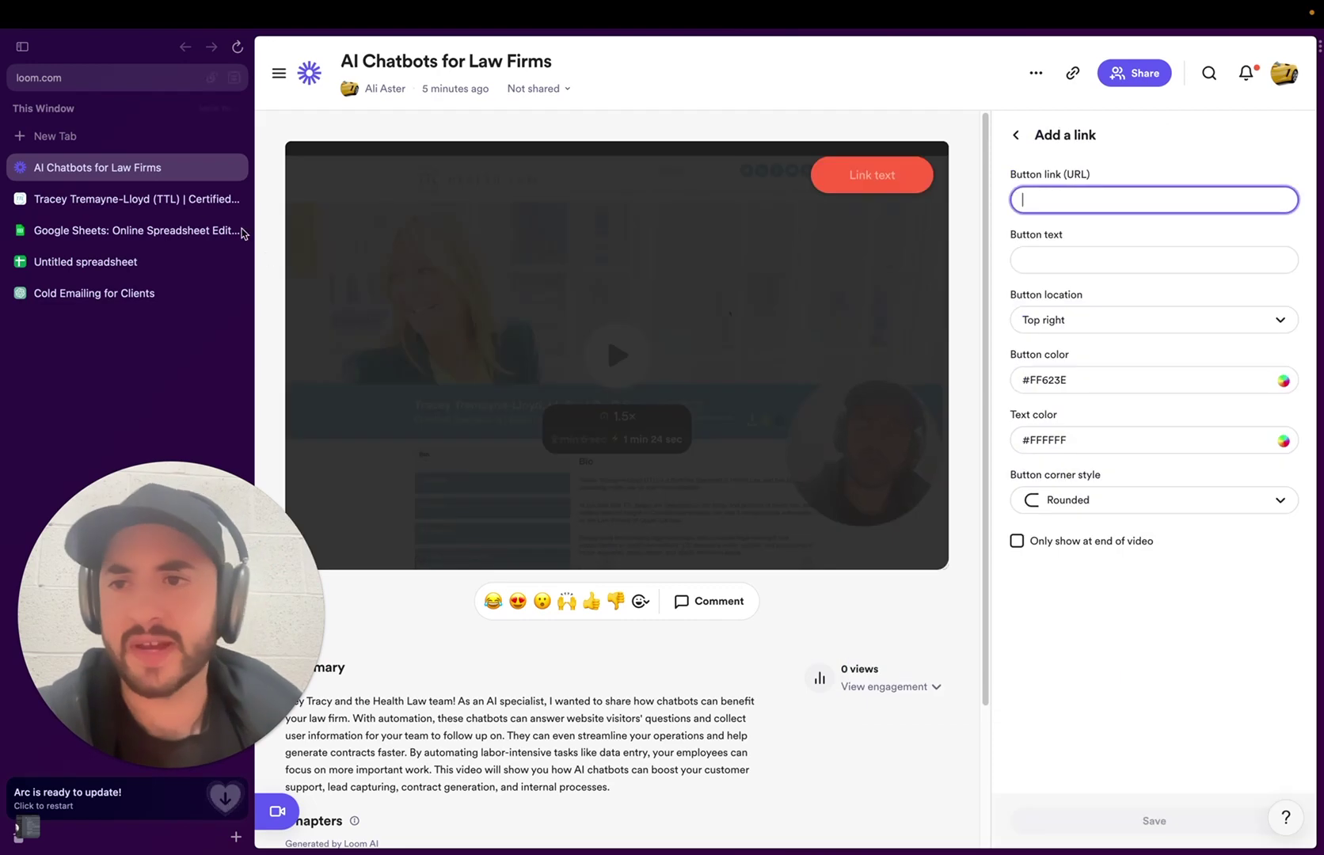
{"action": "left_click", "coordinate": [135, 137]}
{"action": "type", "text": "calendly.com"}
{"action": "key", "text": "super+a"}
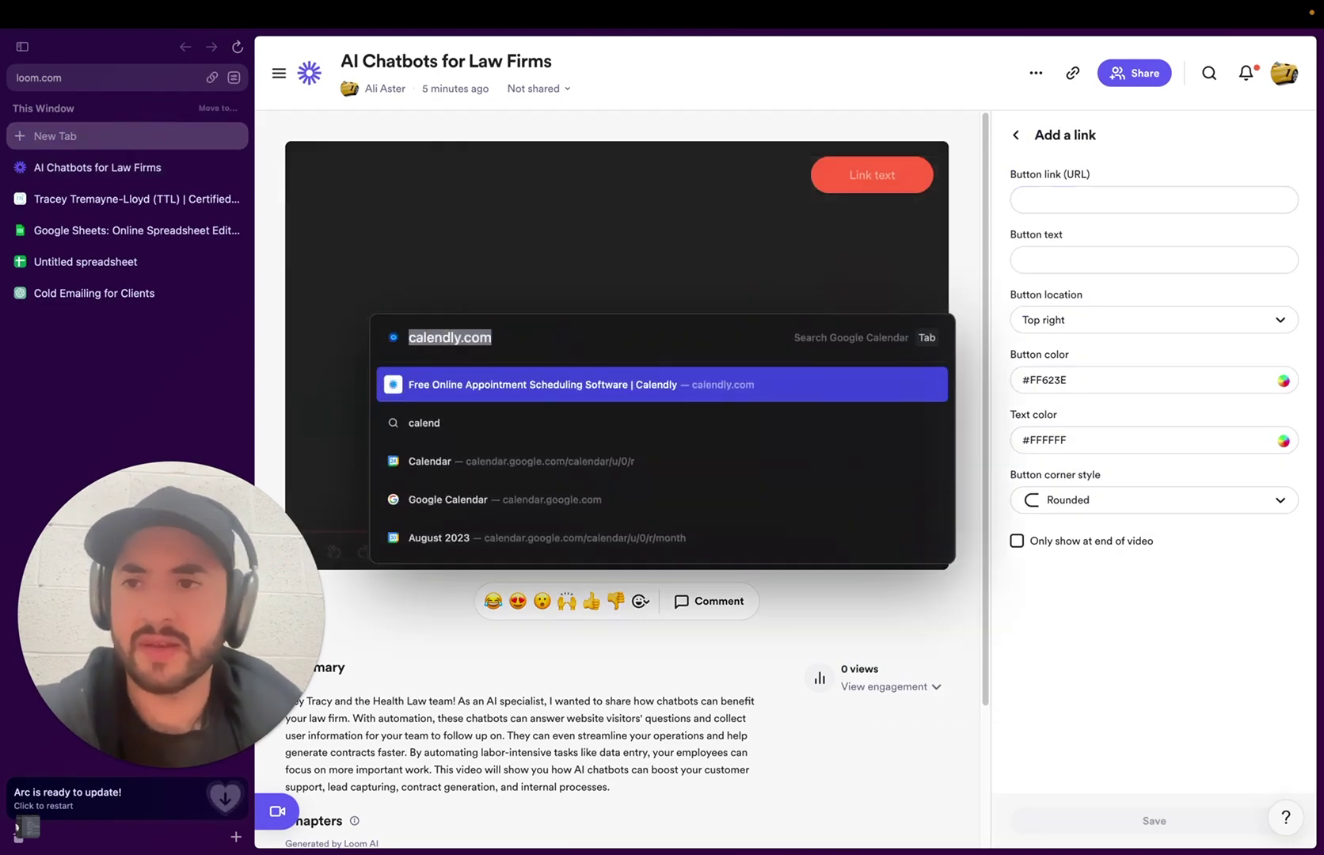
{"action": "type", "text": "automategpt.framer.ai"}
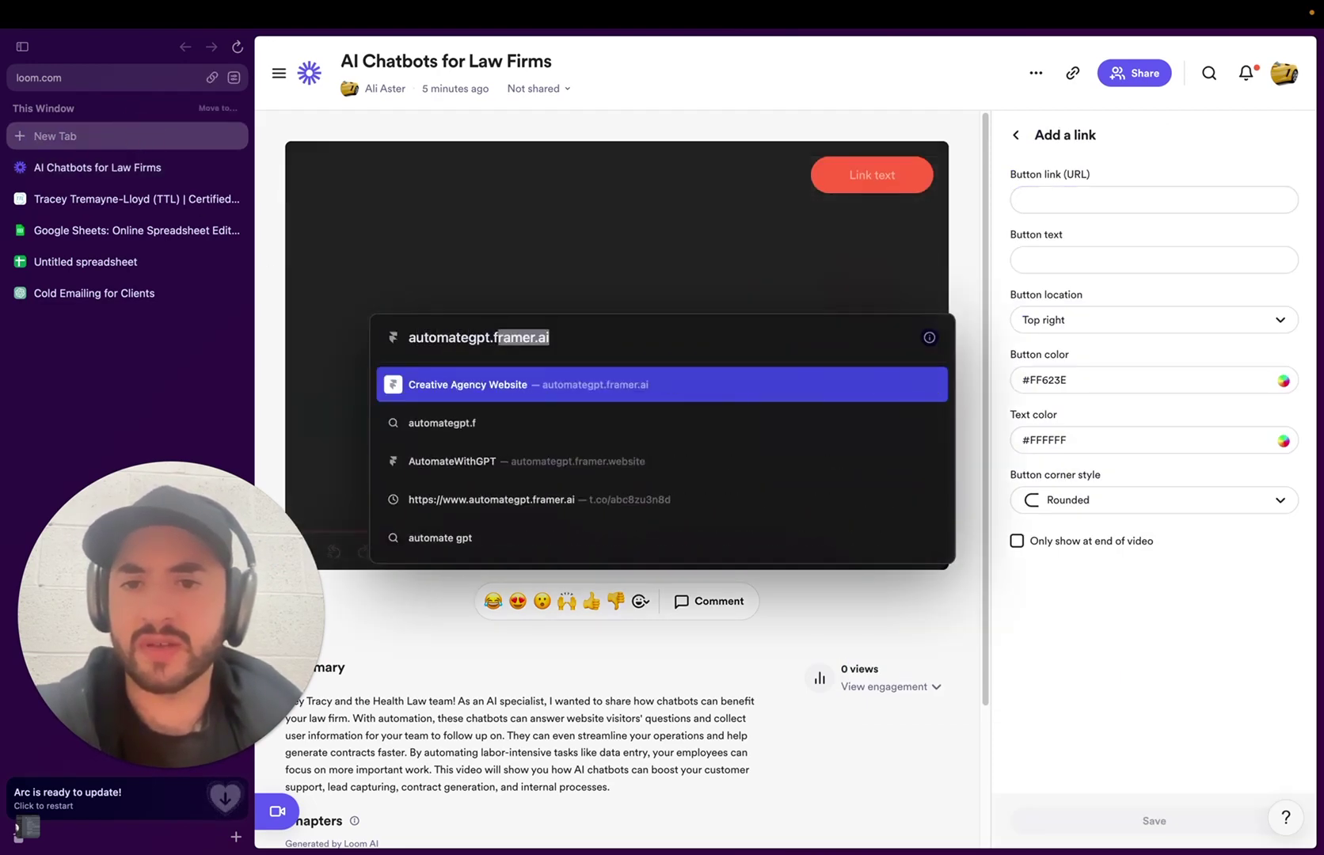
{"action": "key", "text": "Return"}
{"action": "left_click", "coordinate": [1103, 124]}
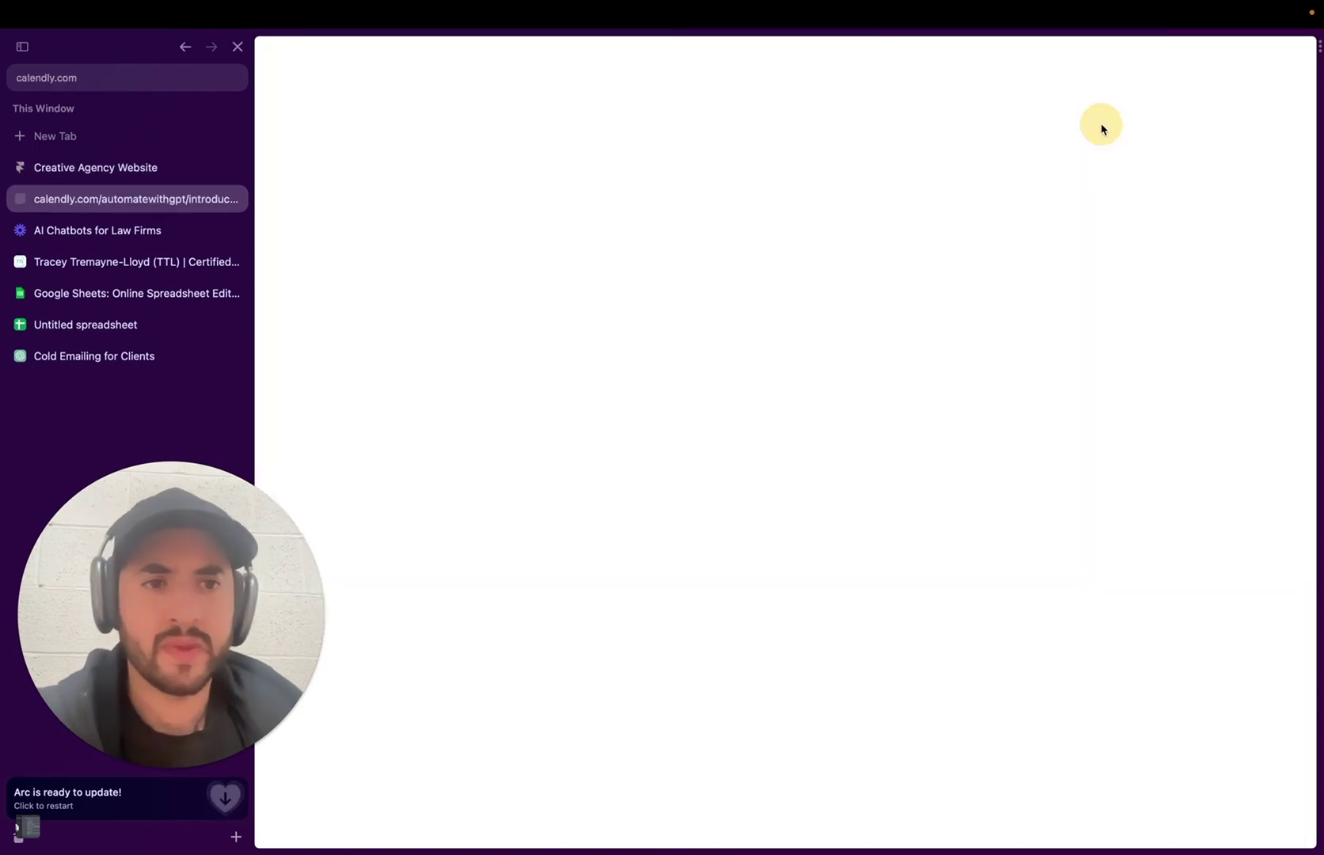
{"action": "left_click", "coordinate": [97, 78]}
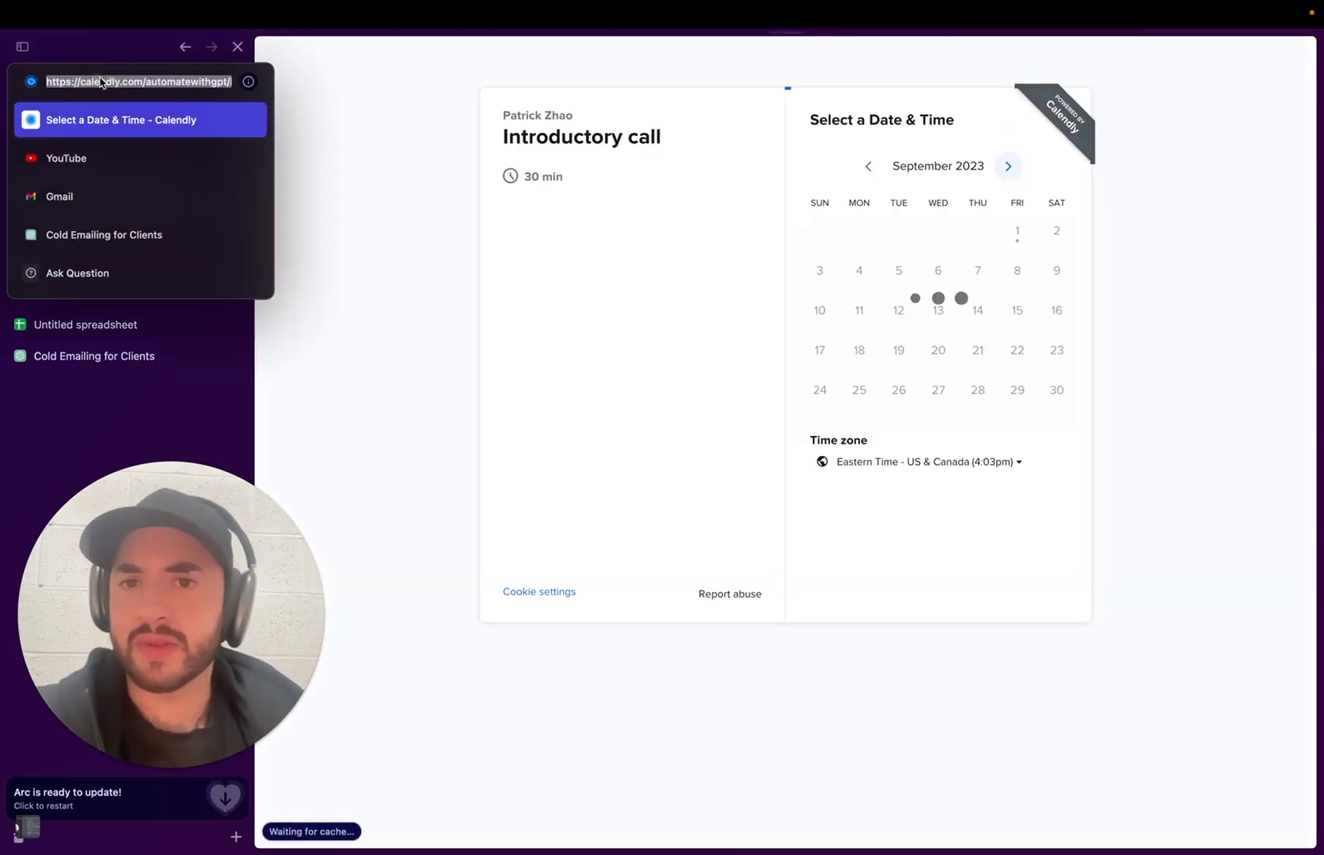
{"action": "left_click", "coordinate": [515, 145]}
- Paste the Calendly URL as the button link and label it 'Calendly - Book a Free Call Now'
{"action": "left_click", "coordinate": [97, 230]}
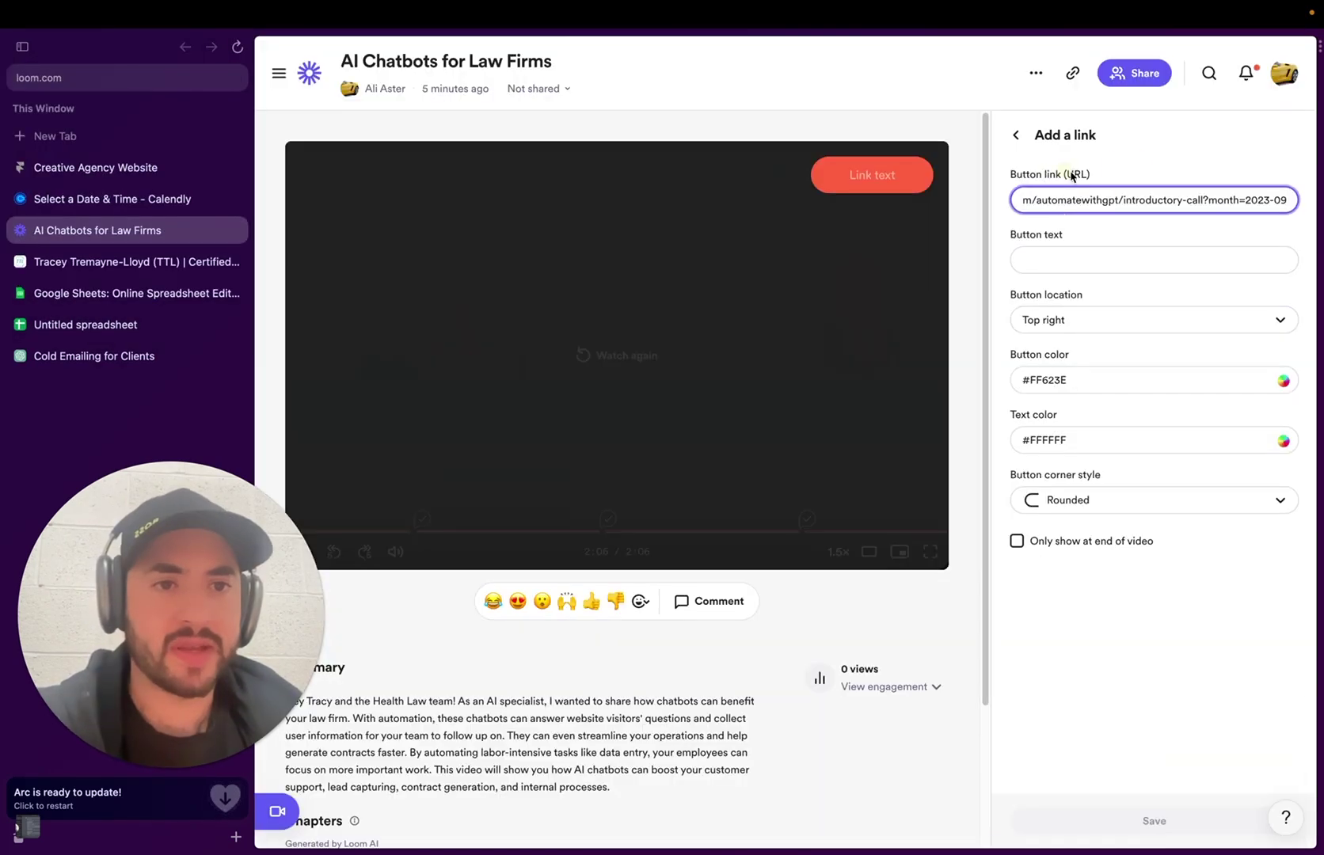
{"action": "left_click", "coordinate": [1072, 175]}
{"action": "left_click", "coordinate": [1079, 261]}
{"action": "double_click", "coordinate": [1079, 260]}
{"action": "left_click", "coordinate": [1095, 269]}
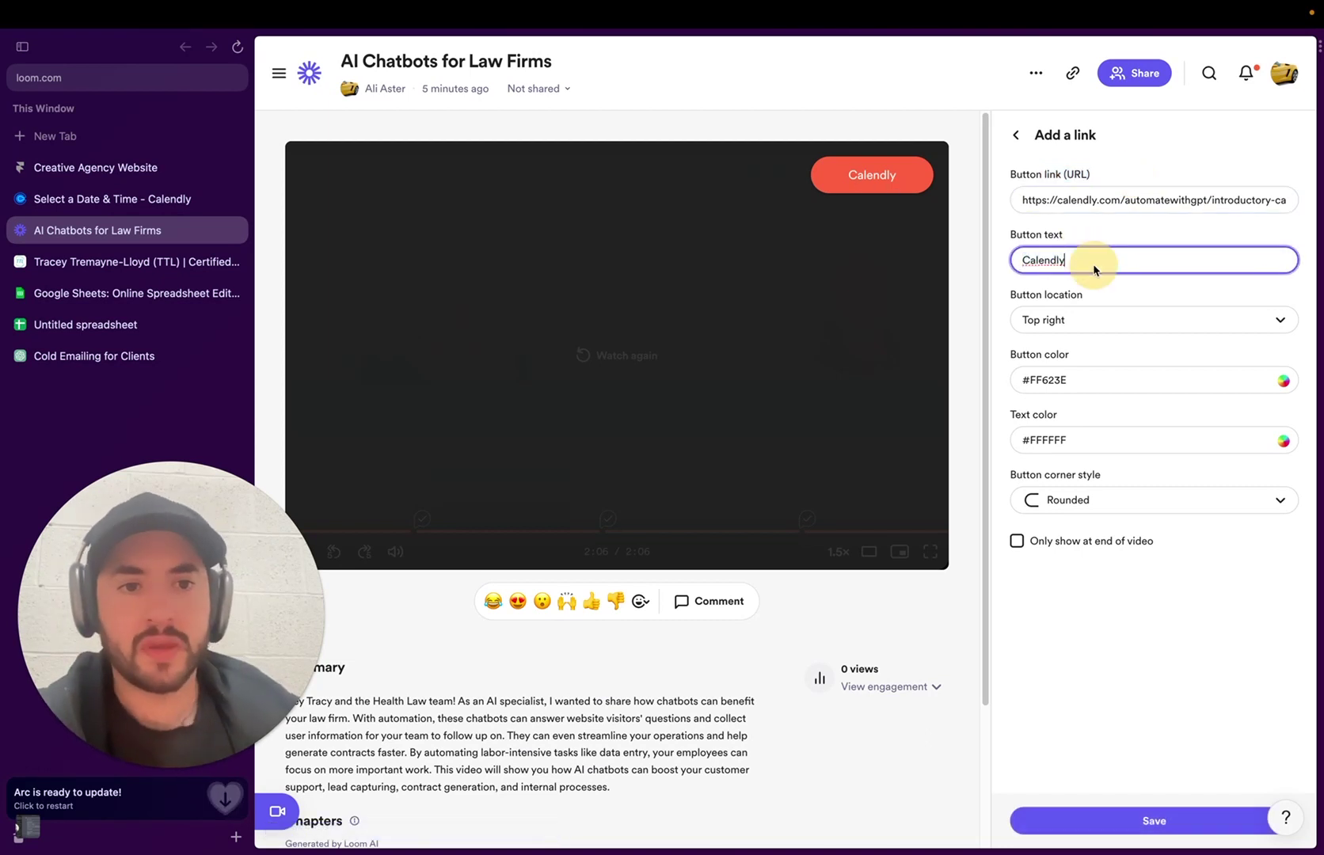
{"action": "type", "text": "- Book a c"}
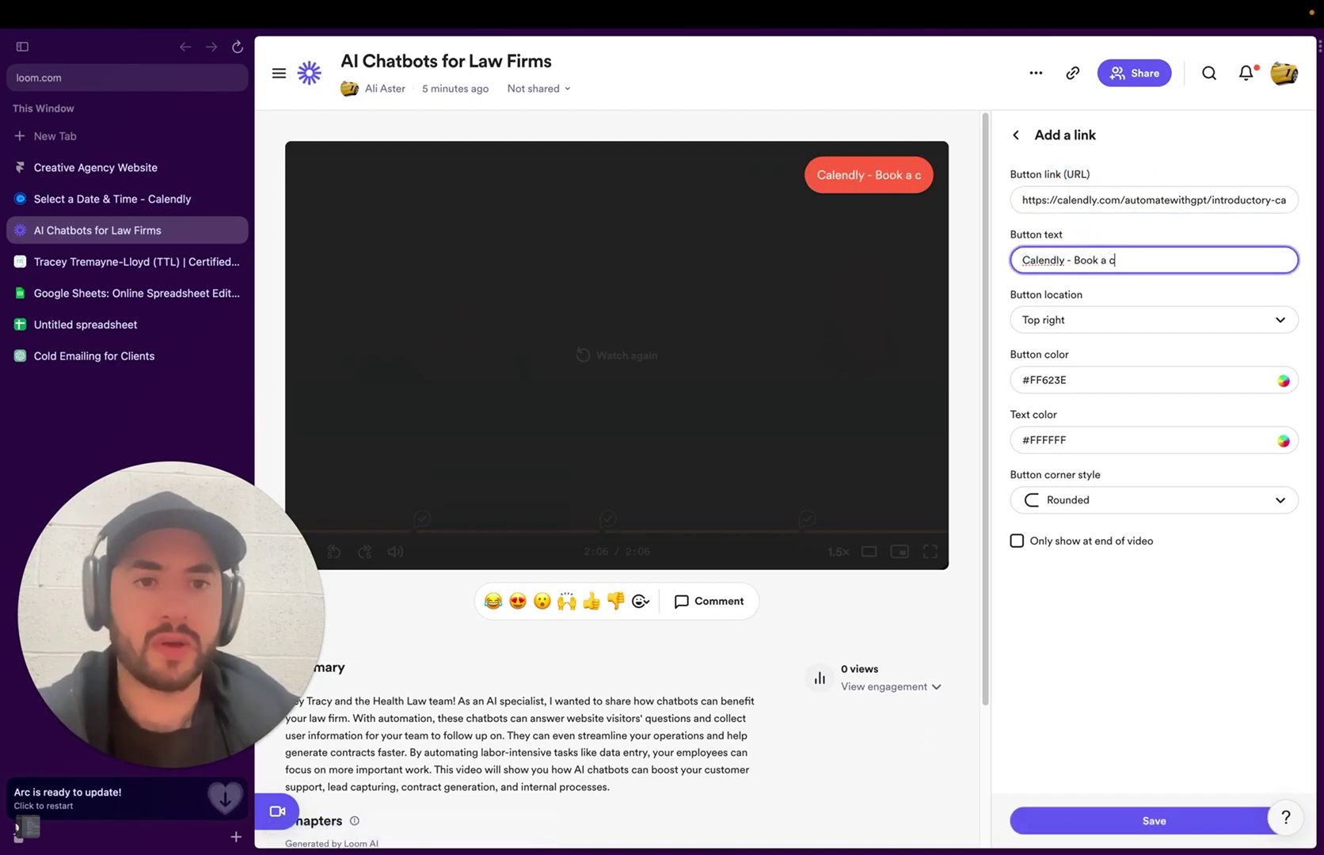
{"action": "key", "text": "BackSpace"}
{"action": "type", "text": "Free Call Now"}
- Make the booking button teal with slightly rounded corners
{"action": "left_click", "coordinate": [1065, 380]}
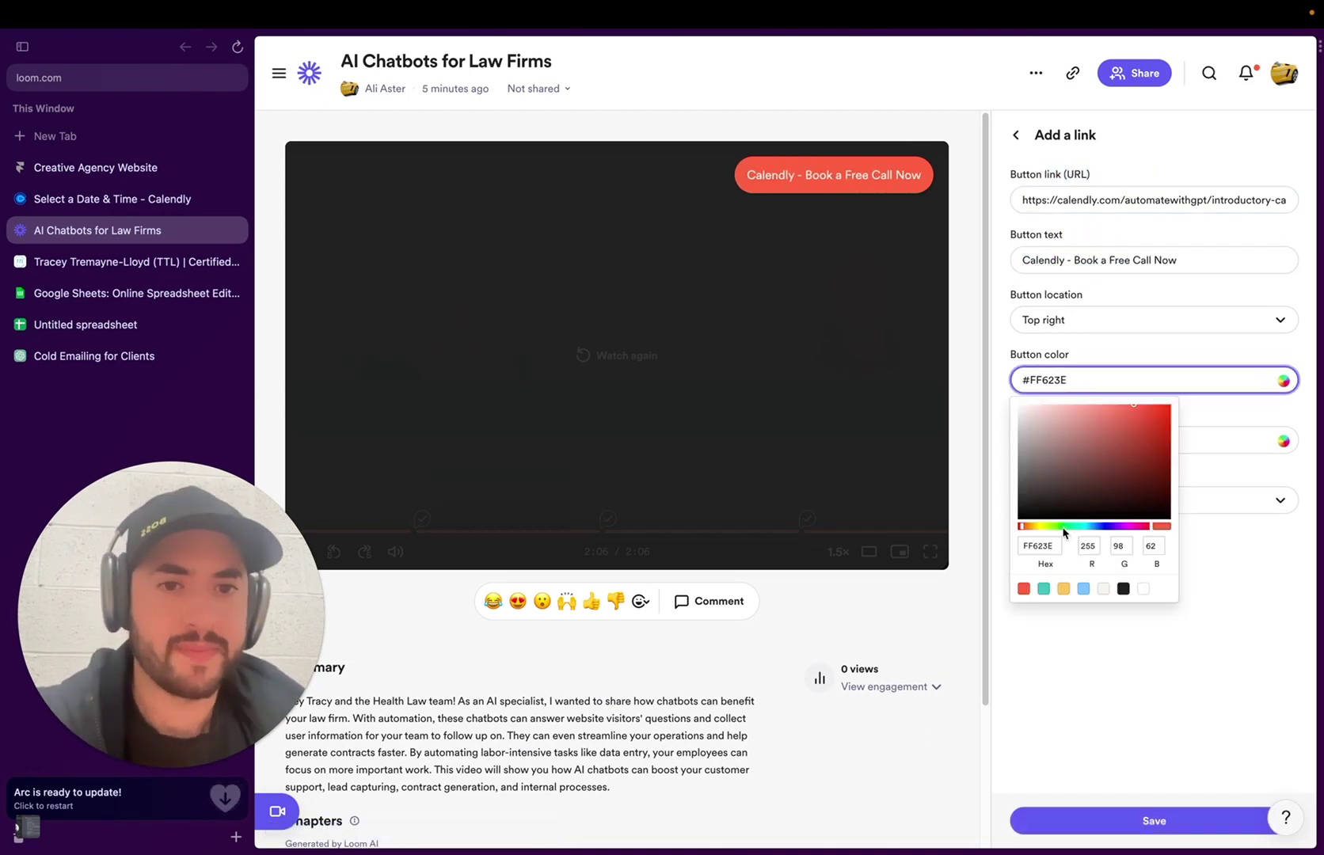
{"action": "left_click", "coordinate": [1046, 589]}
{"action": "left_click", "coordinate": [1176, 659]}
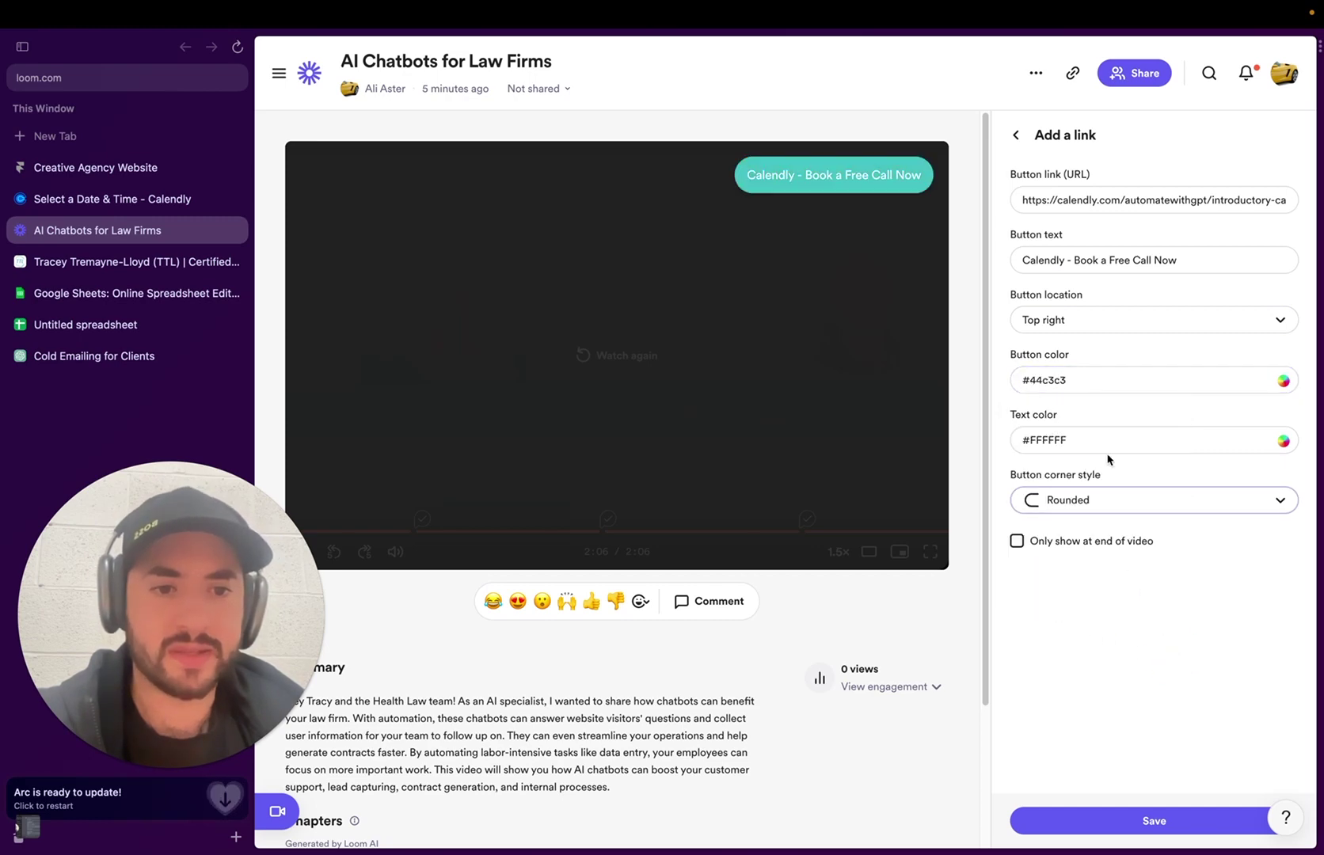
{"action": "left_click", "coordinate": [1146, 501]}
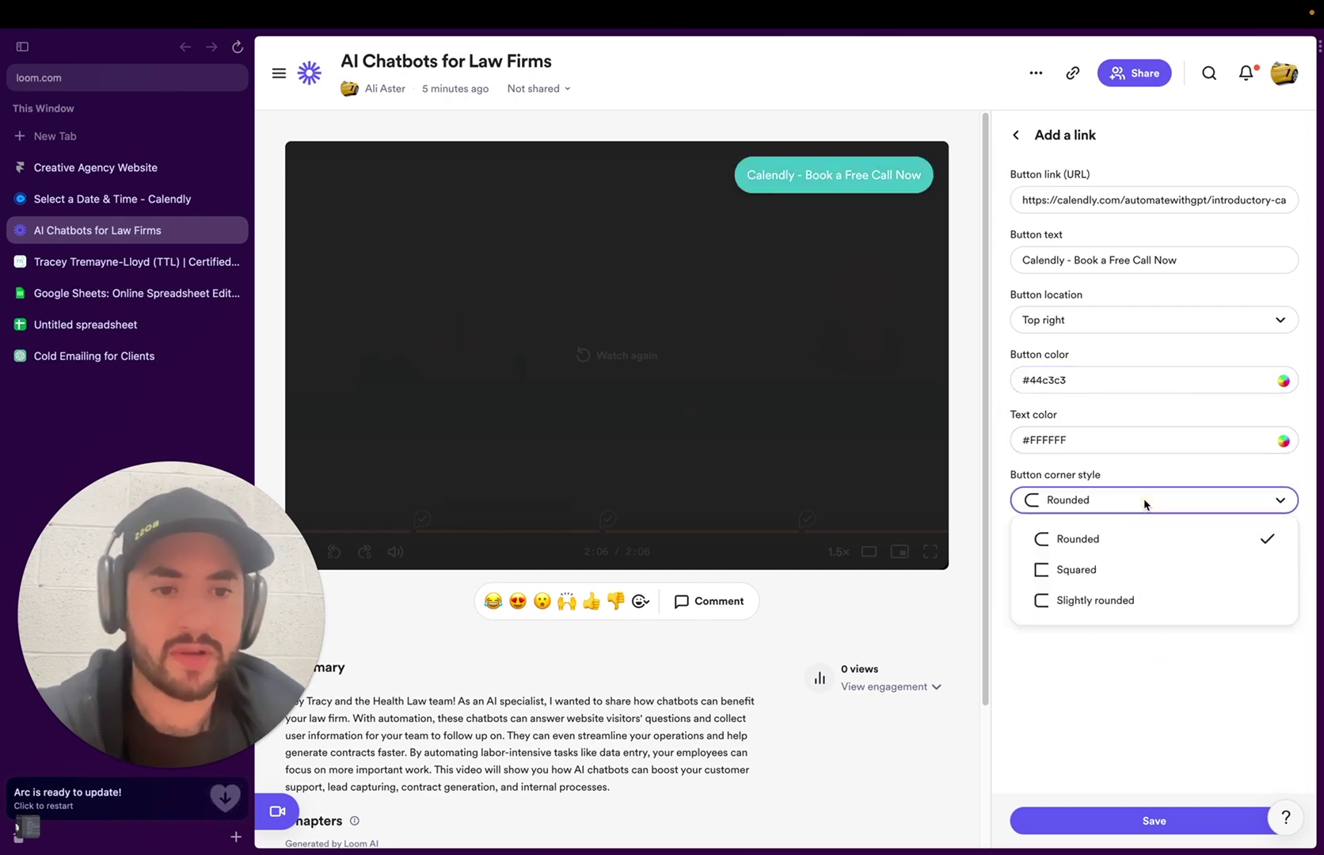
{"action": "left_click", "coordinate": [1108, 599]}
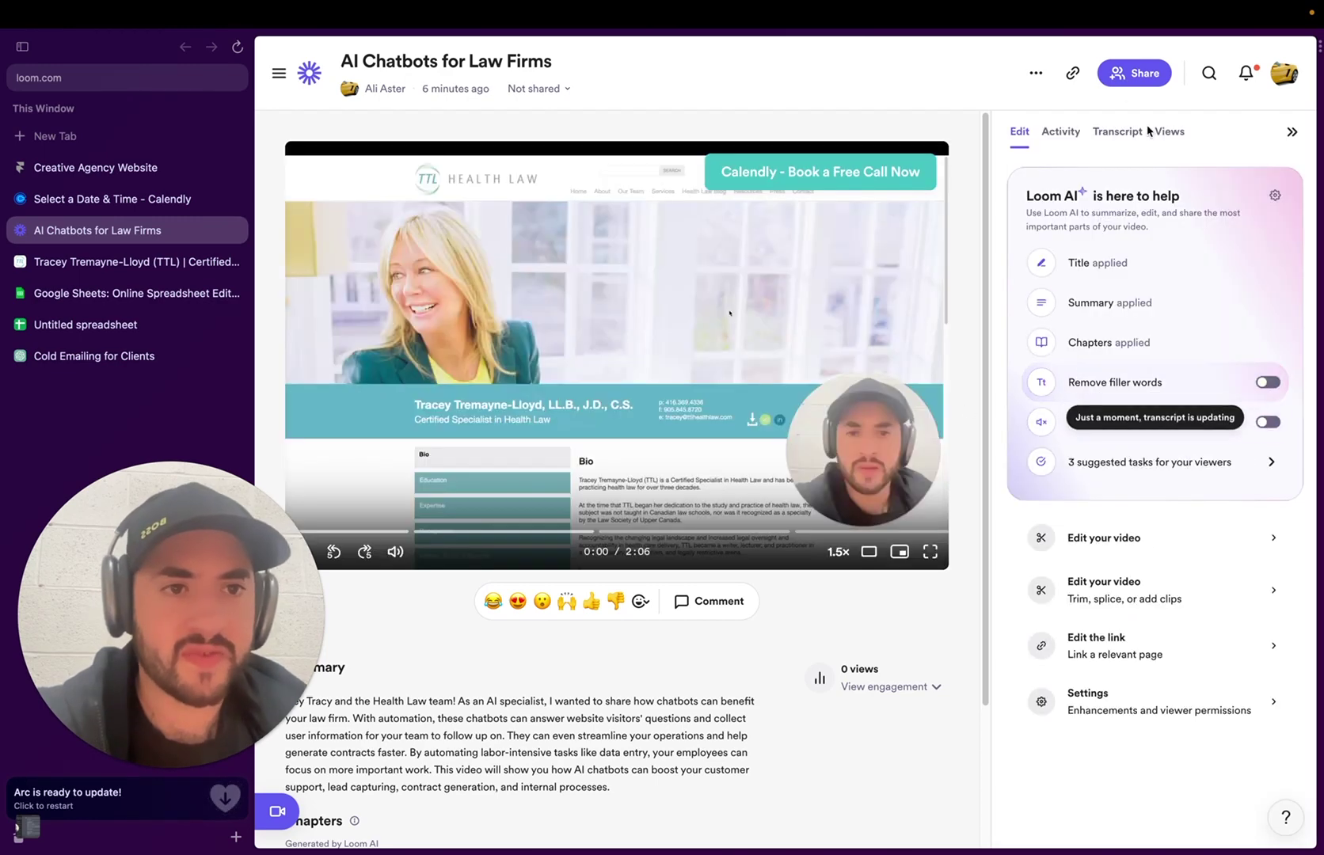
- Copy the pitch video's share link from Loom's Social sharing options, then close the dialog
{"action": "left_click", "coordinate": [1128, 73]}
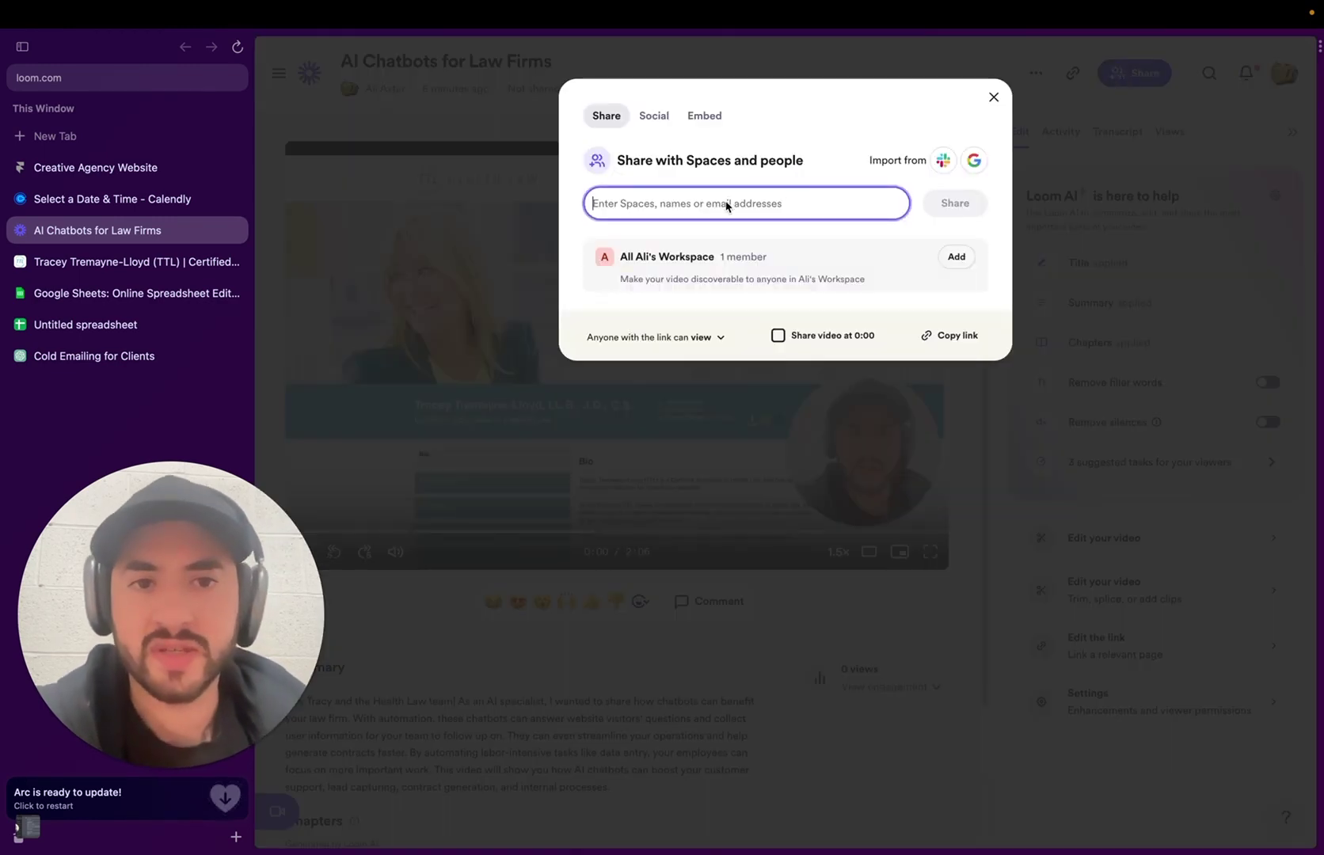
{"action": "left_click", "coordinate": [656, 116]}
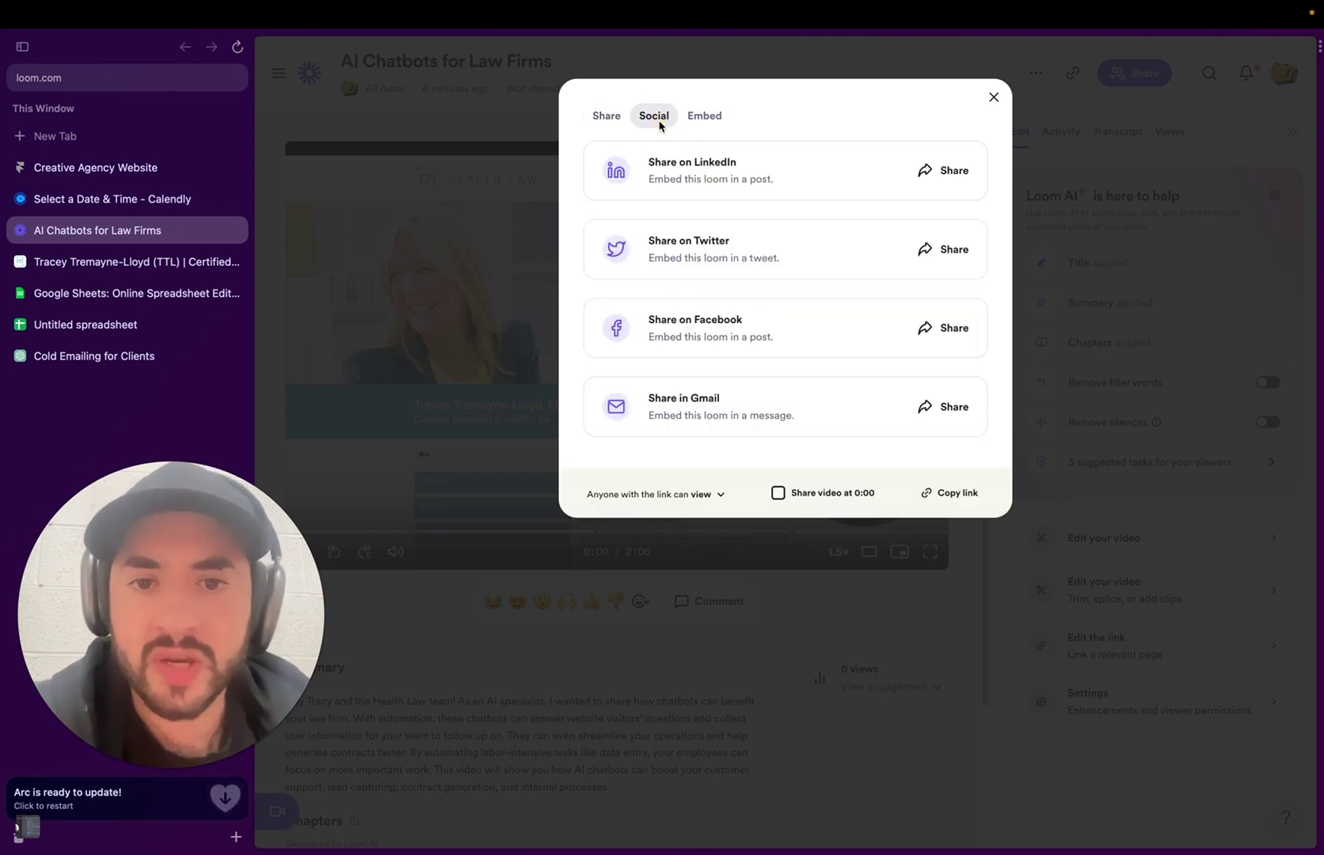
{"action": "left_click", "coordinate": [953, 493]}
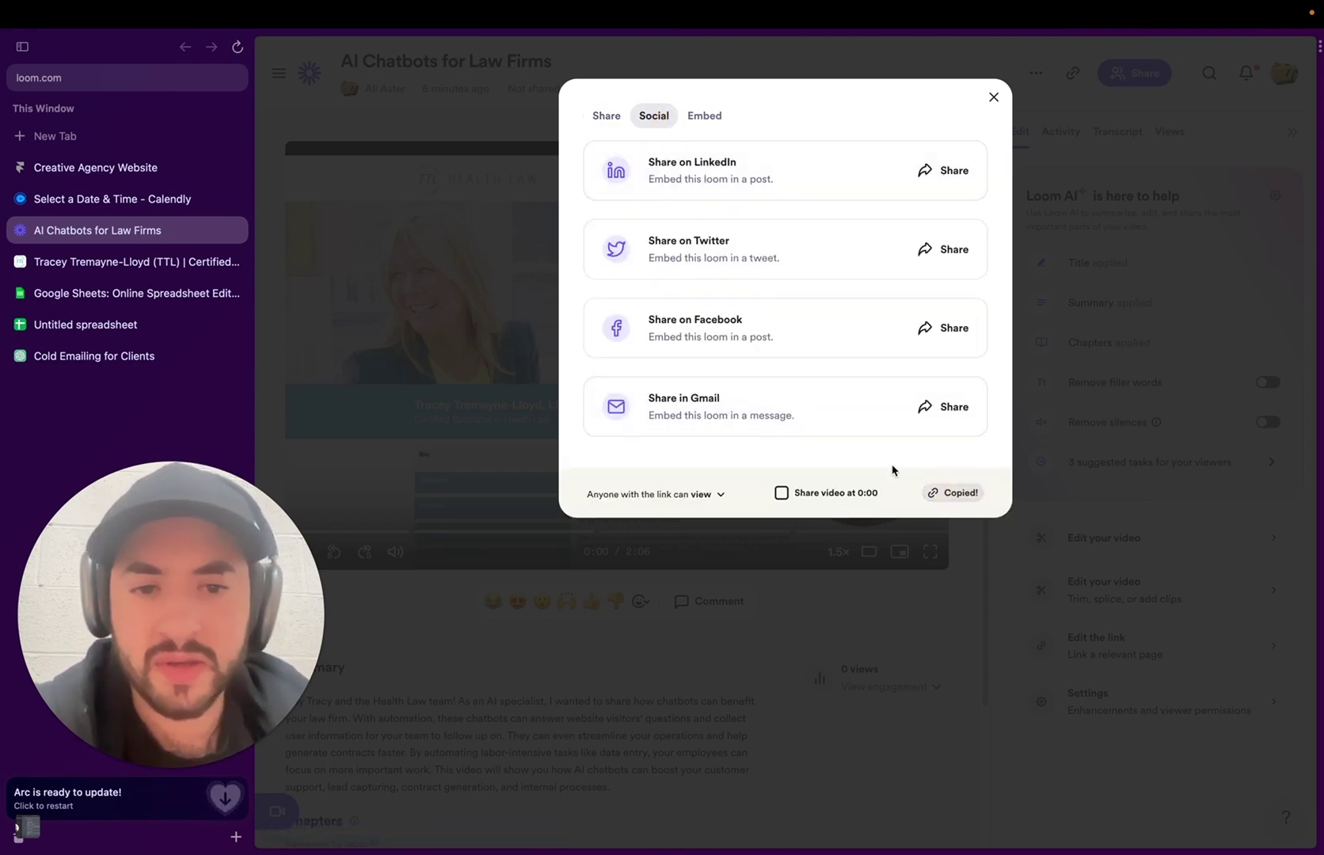
{"action": "left_click", "coordinate": [401, 284]}
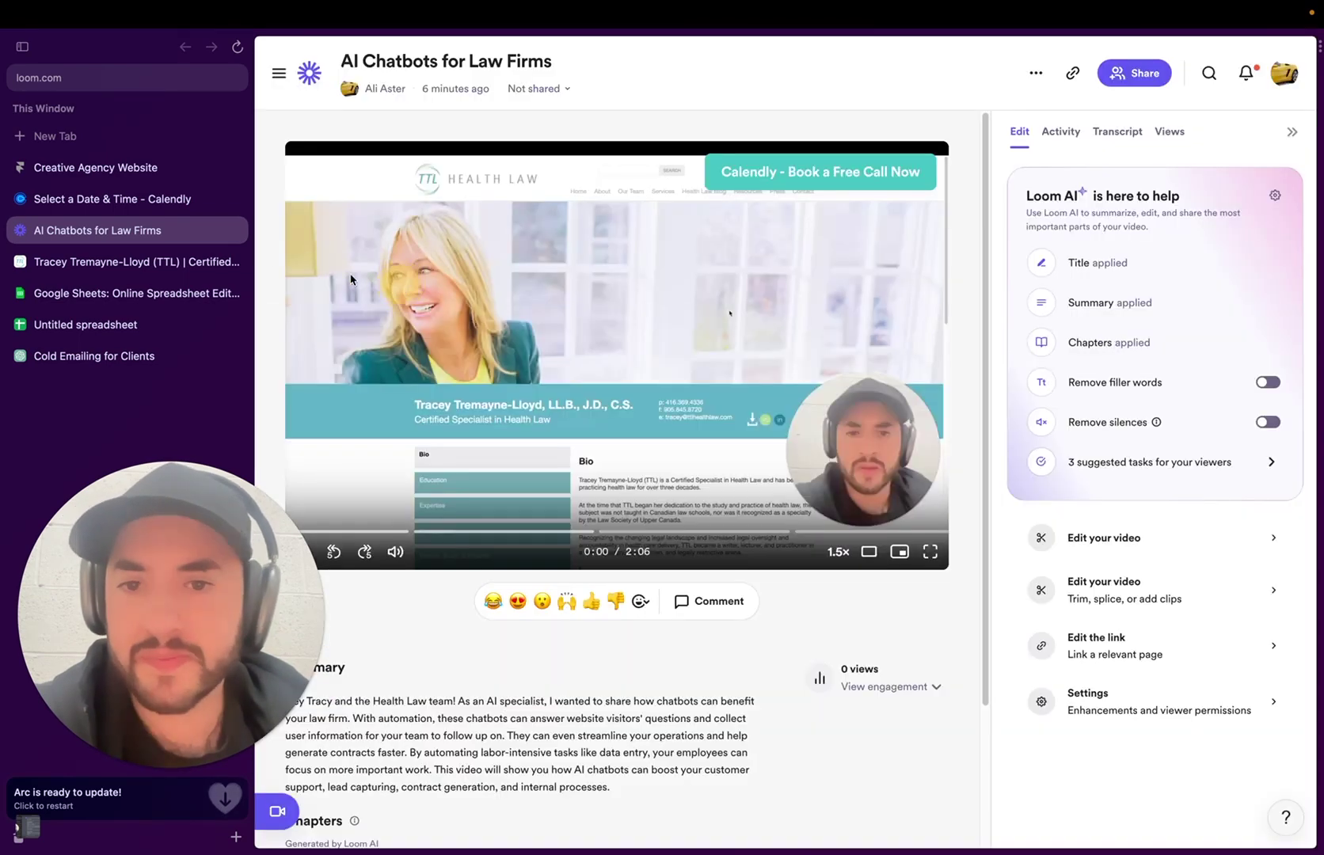
- Return to the Outlook draft and end the sentence with 'w firm.'
{"action": "left_click", "coordinate": [120, 146]}
{"action": "type", "text": "ou"}
{"action": "key", "text": "Return"}
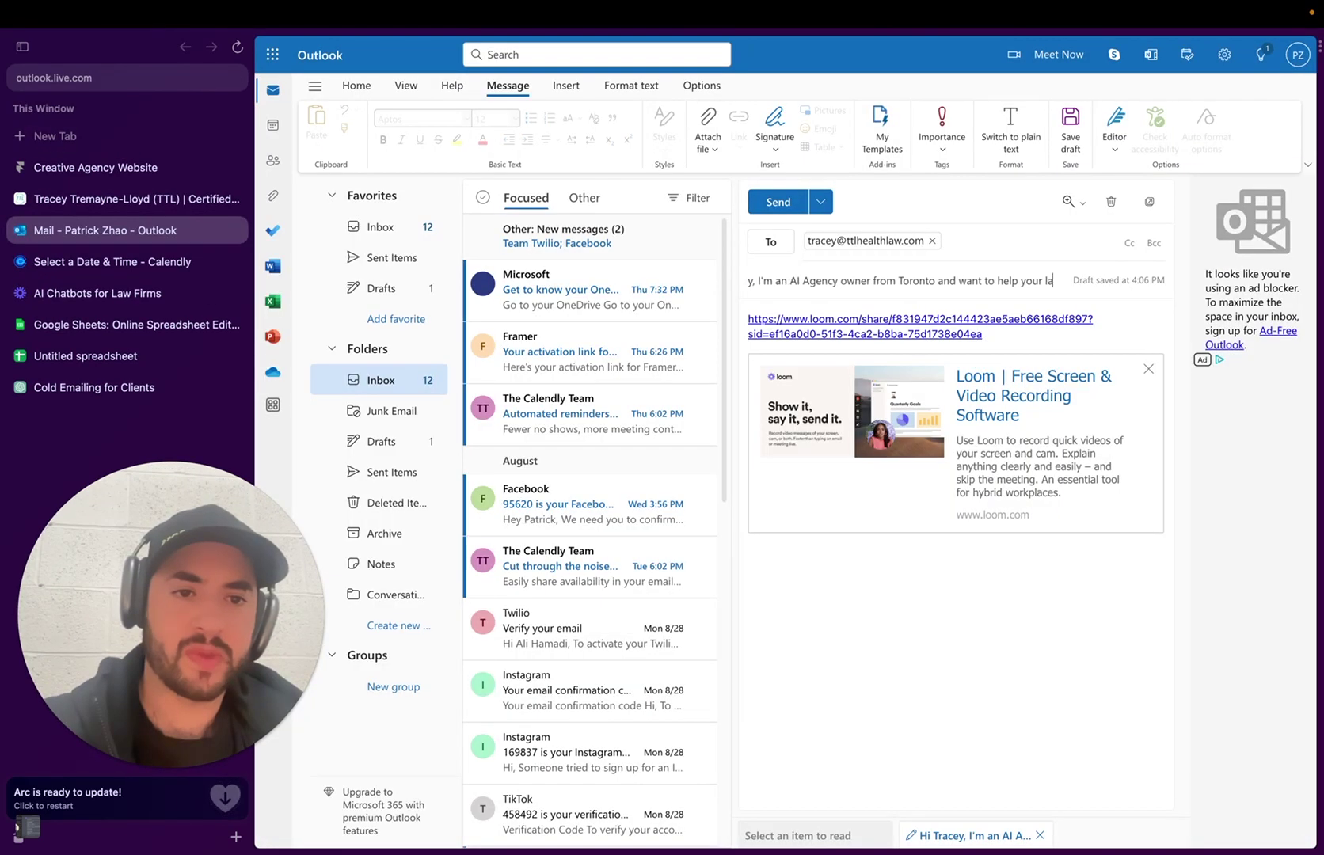
{"action": "type", "text": "w firm."}
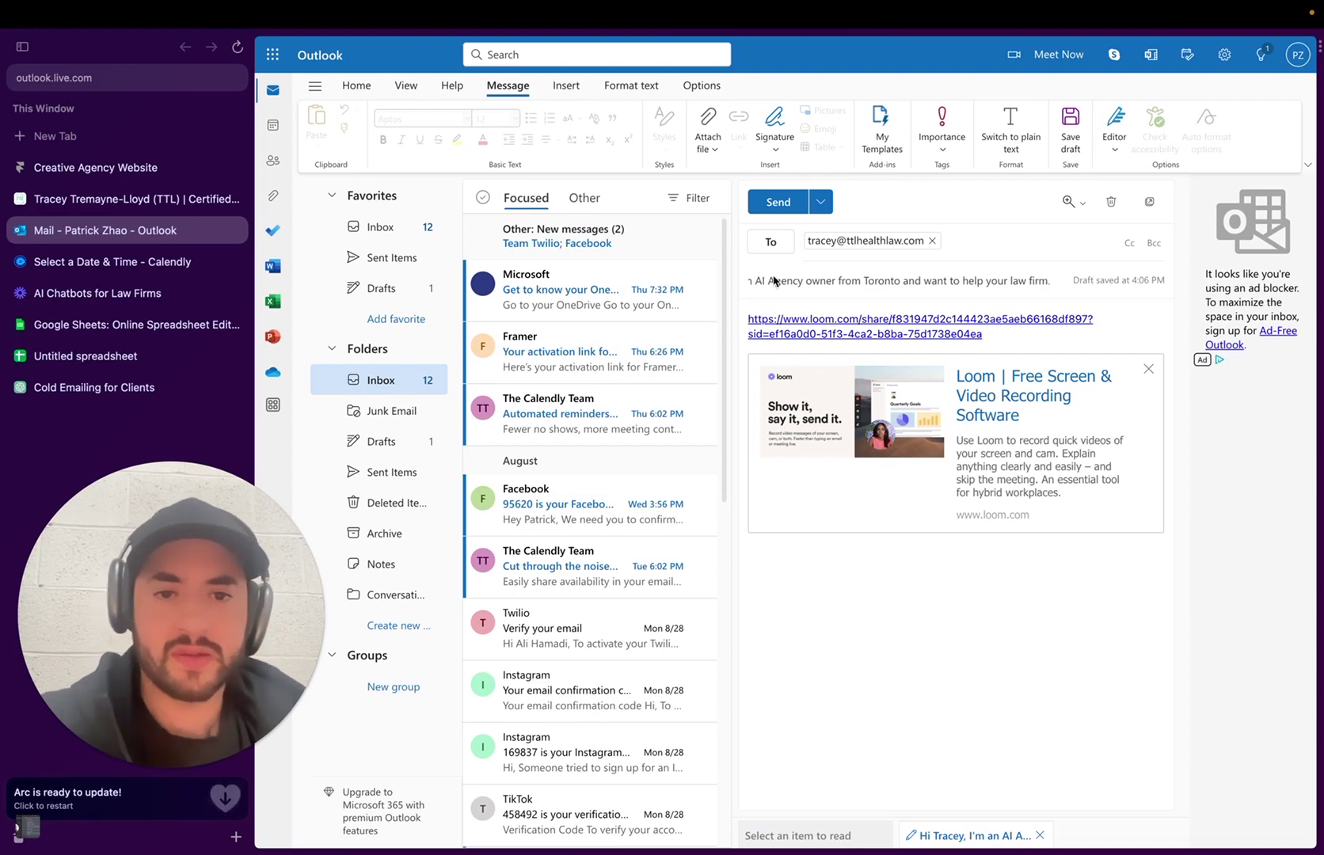
- Add a blank line above the video link, remove the Loom preview card, and sign off 'Regards, AutomateGPT'
{"action": "left_click", "coordinate": [752, 320]}
{"action": "key", "text": "Return"}
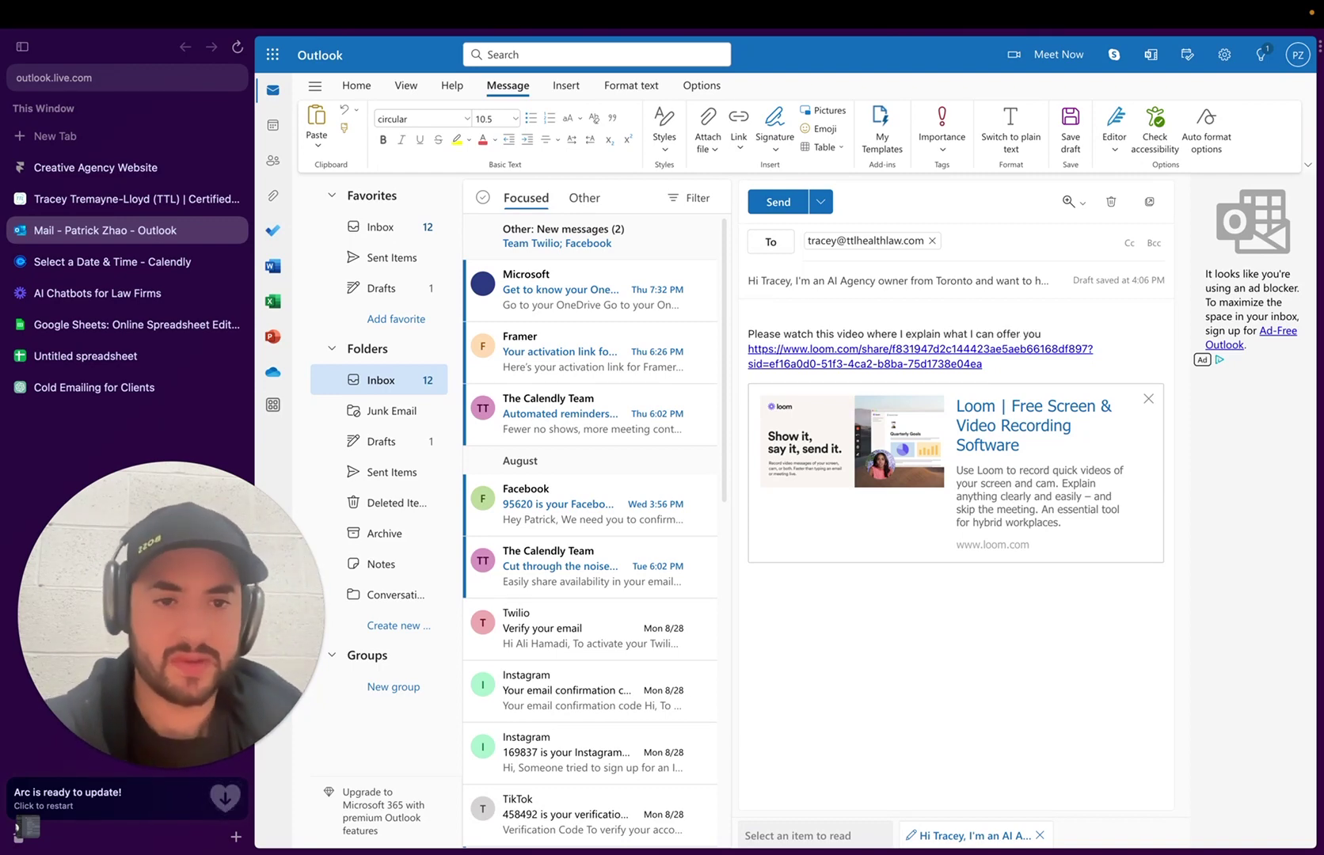
{"action": "left_click", "coordinate": [1146, 399]}
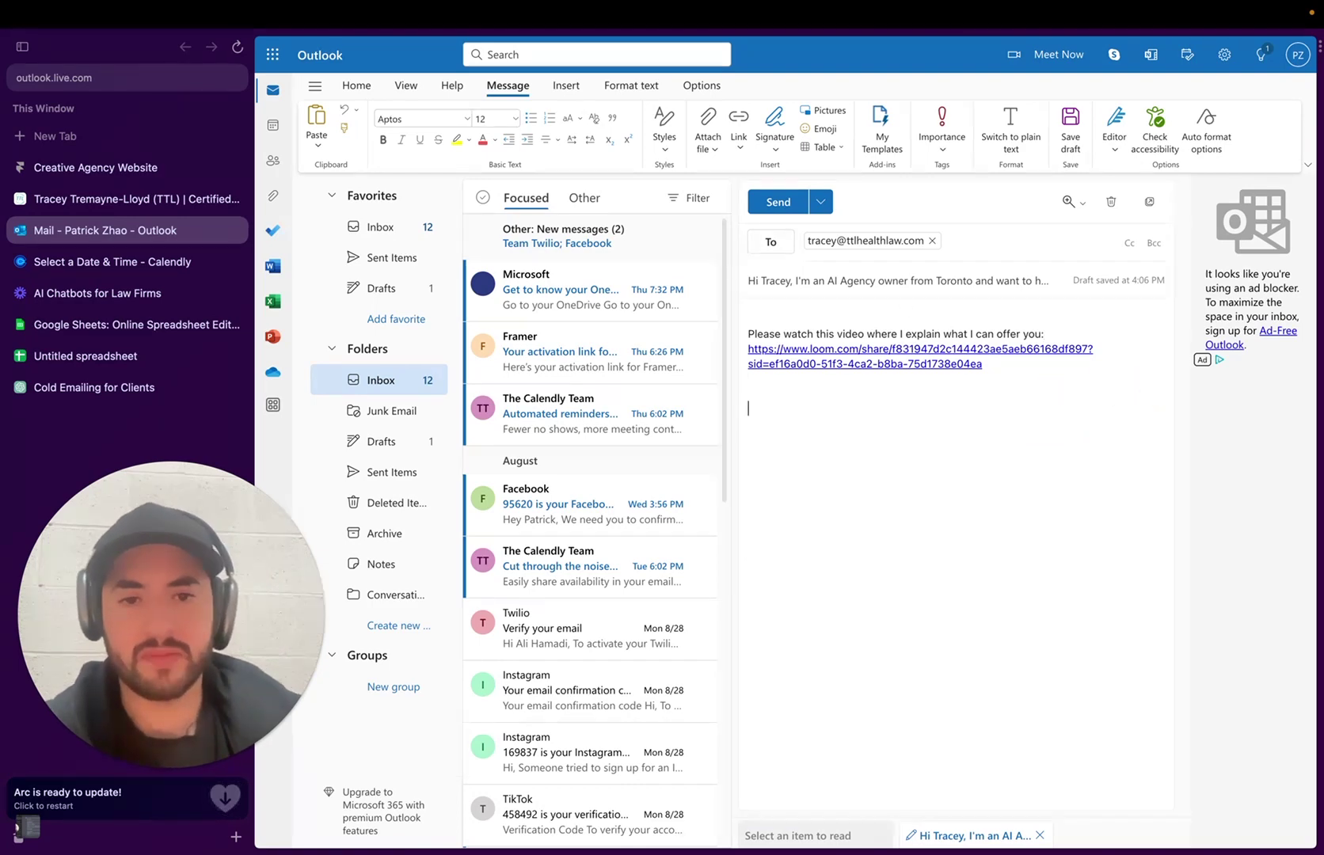
{"action": "type", "text": "Regards,"}
{"action": "key", "text": "Return"}
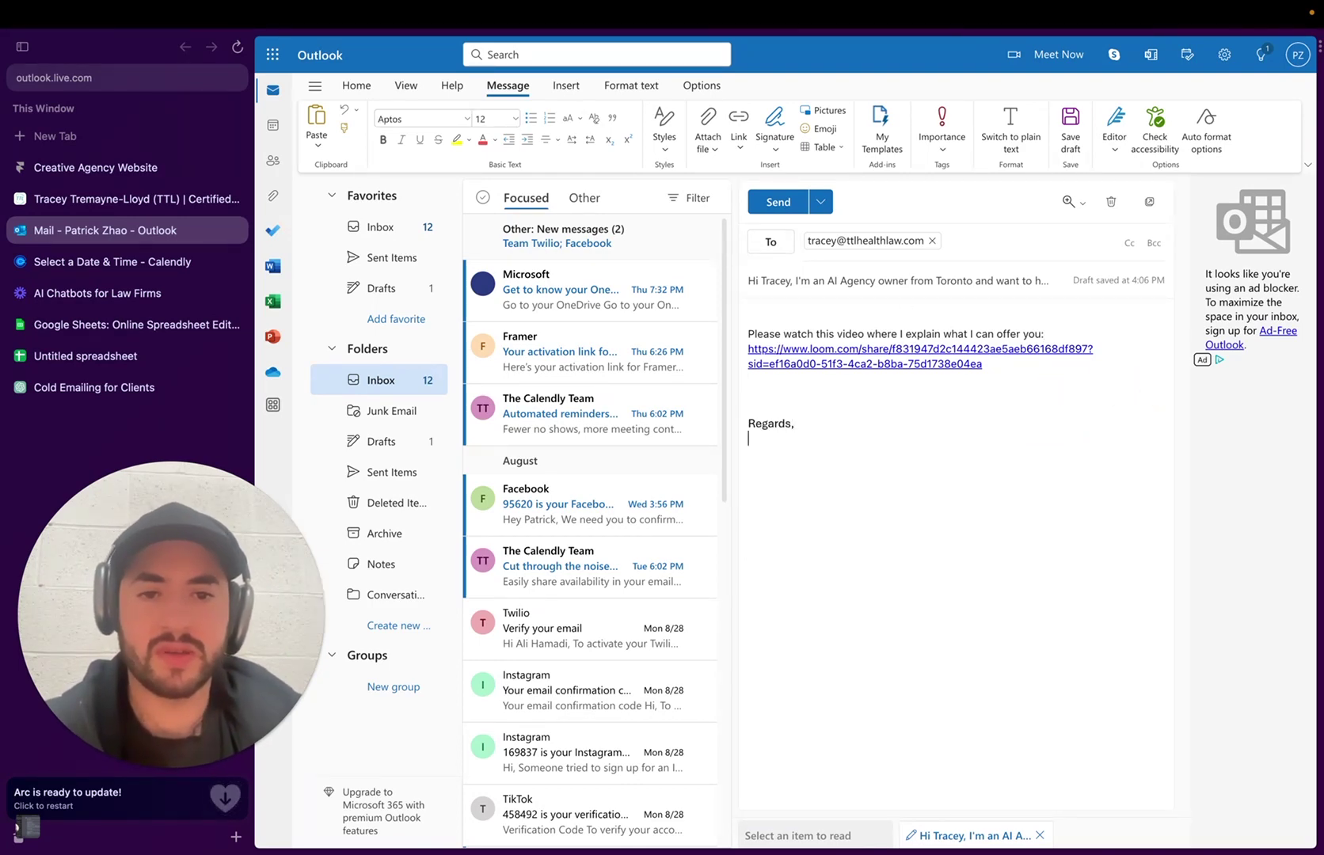
{"action": "type", "text": "AutomateGP"}
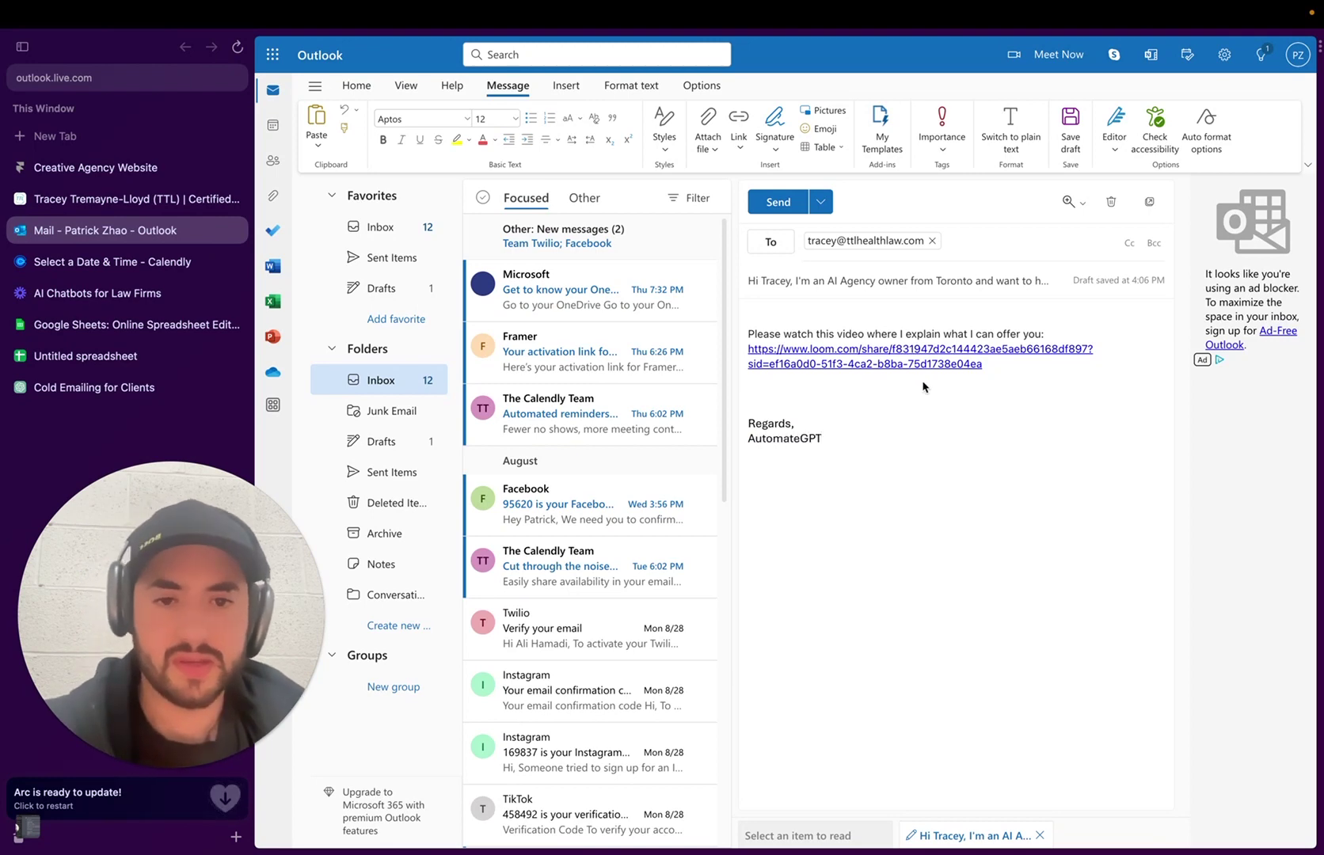
{"action": "type", "text": "T"}
- Copy the Calendly booking page address and return to the blank line above Regards
{"action": "left_click", "coordinate": [119, 261]}
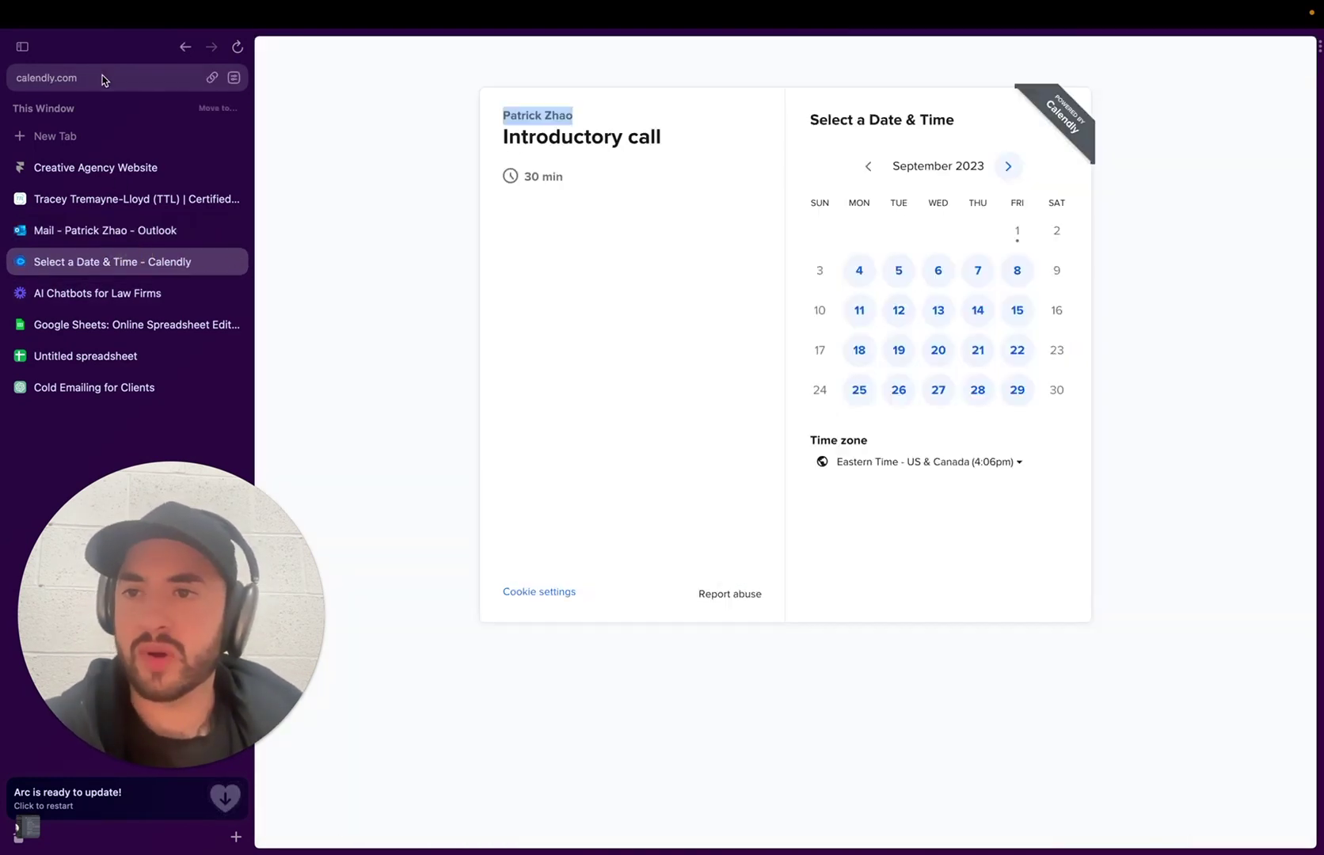
{"action": "left_click", "coordinate": [107, 78]}
{"action": "left_click", "coordinate": [360, 221]}
{"action": "left_click", "coordinate": [138, 230]}
{"action": "left_click", "coordinate": [877, 389]}
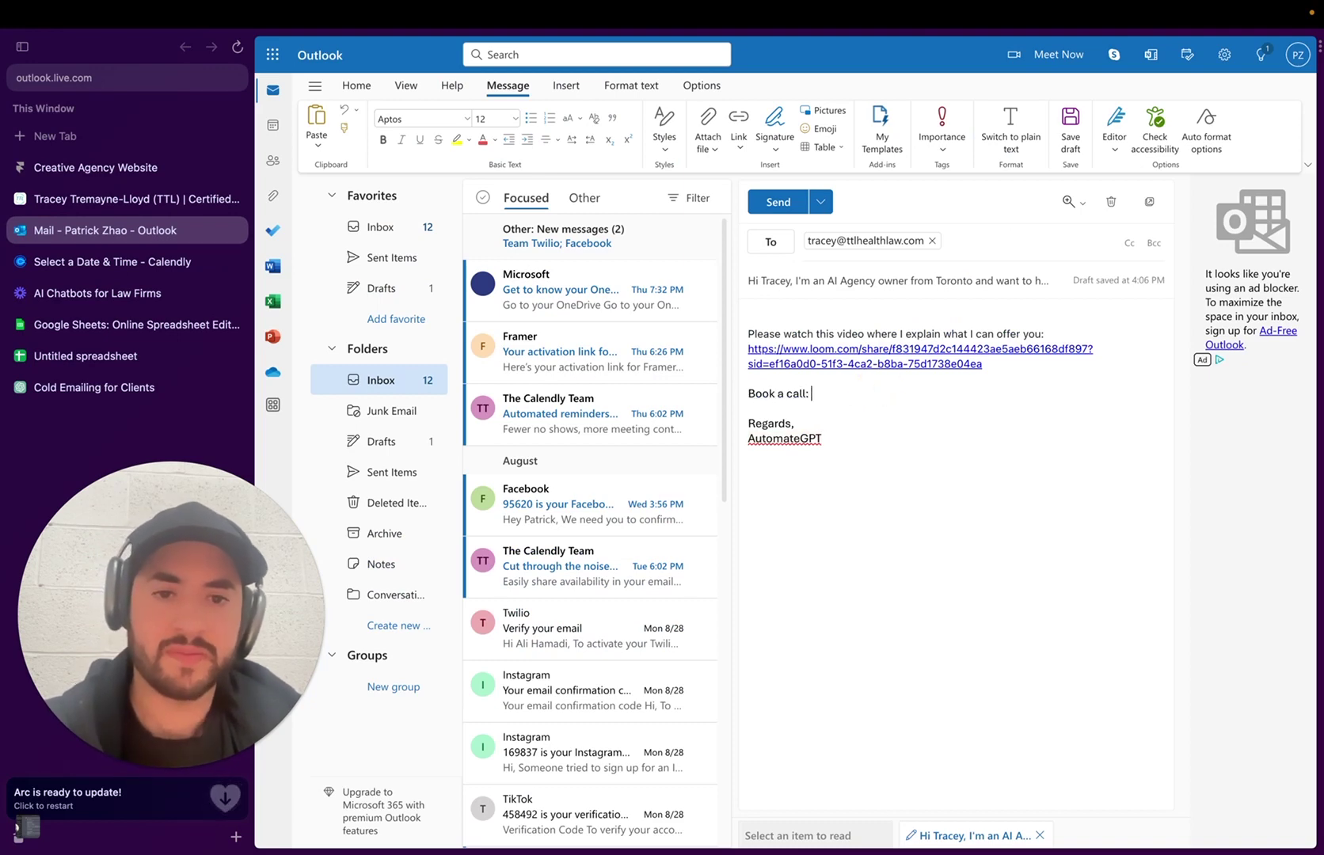
- Paste the Calendly link into the 'Book a free call:' line and remove its preview card
{"action": "type", "text": "https://calendly.com/automatewithgpt/introductory-call?month=2023-09"}
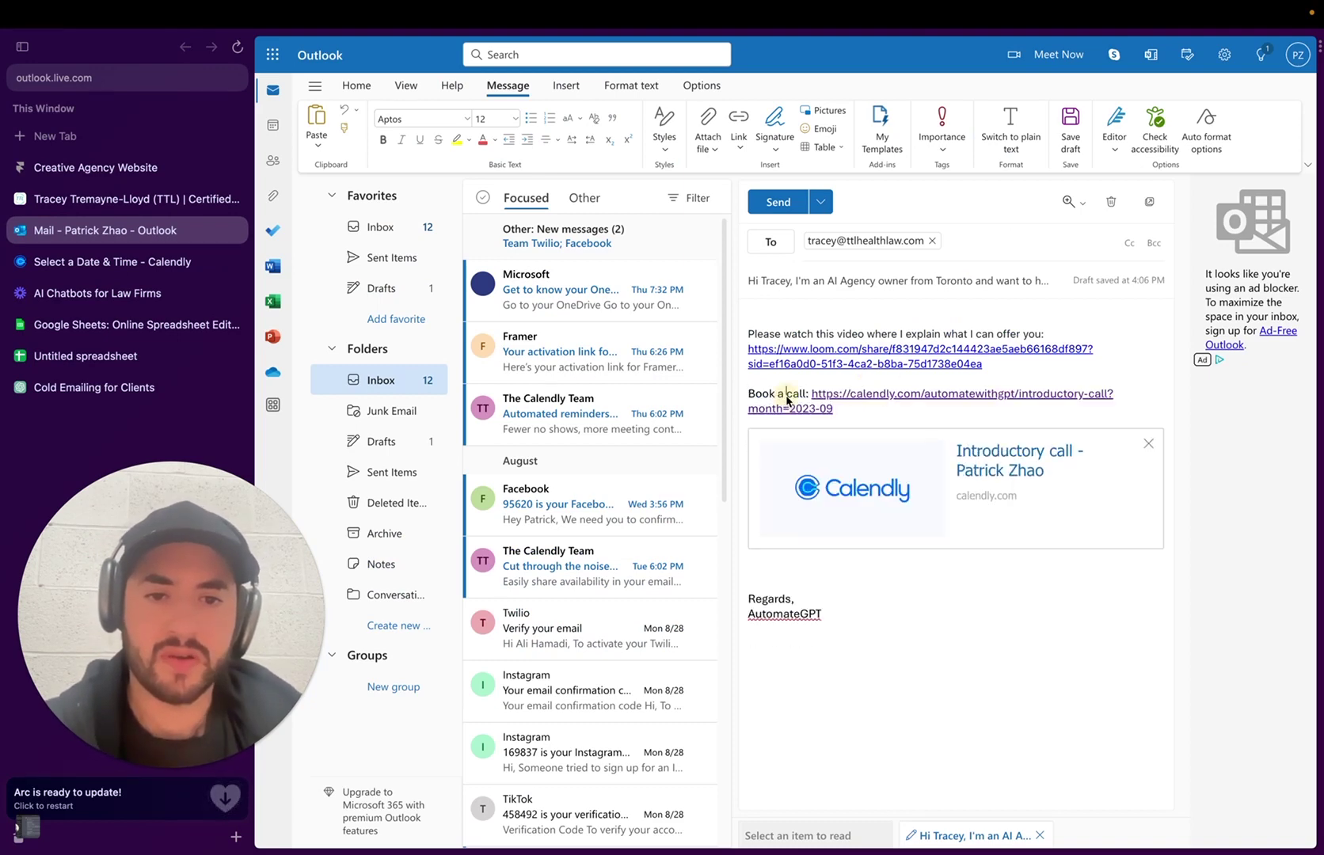
{"action": "left_click", "coordinate": [791, 394]}
{"action": "type", "text": "free"}
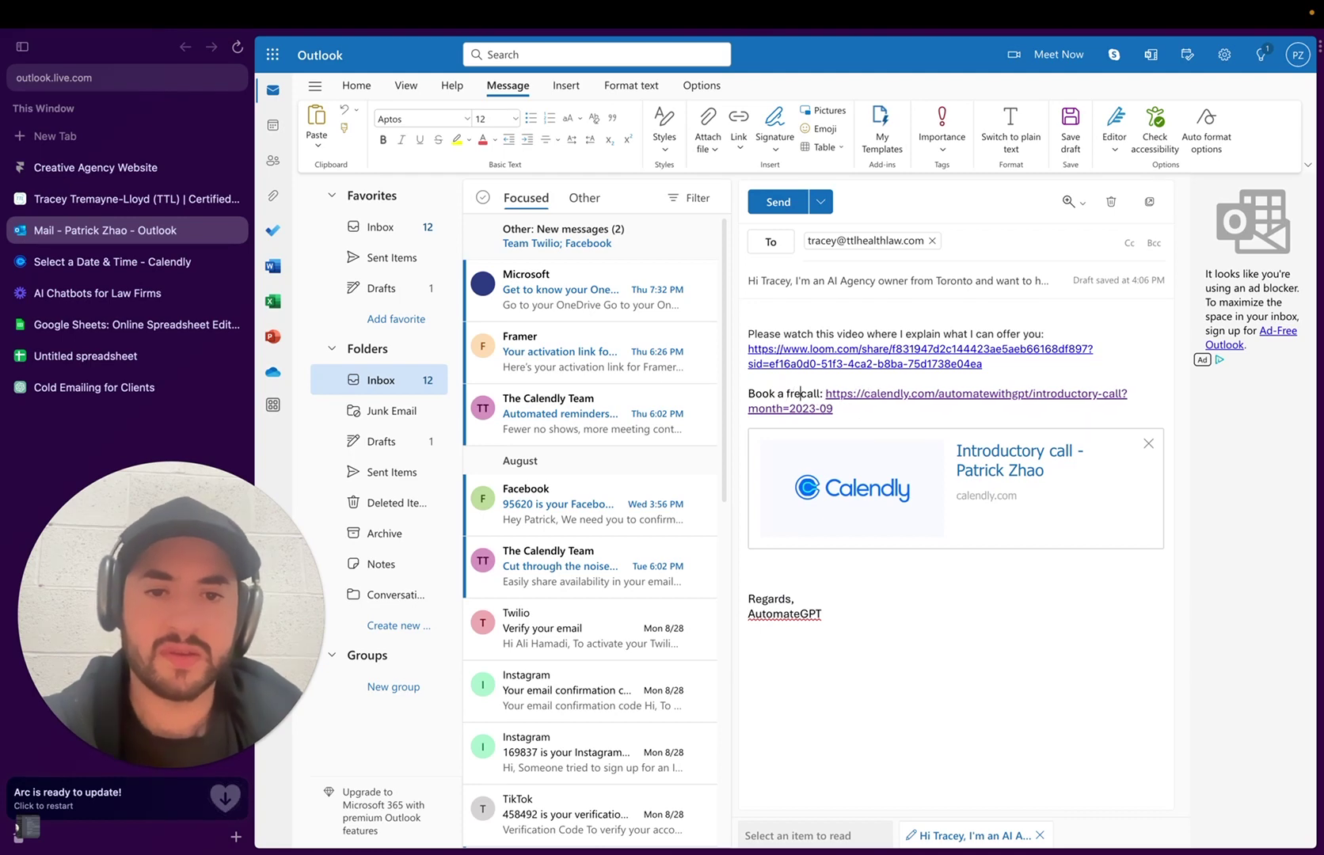
{"action": "left_click", "coordinate": [1147, 442]}
- Add the opening line 'I was browsing your website…' about adding AI technology to increase ROI
{"action": "left_click", "coordinate": [839, 315]}
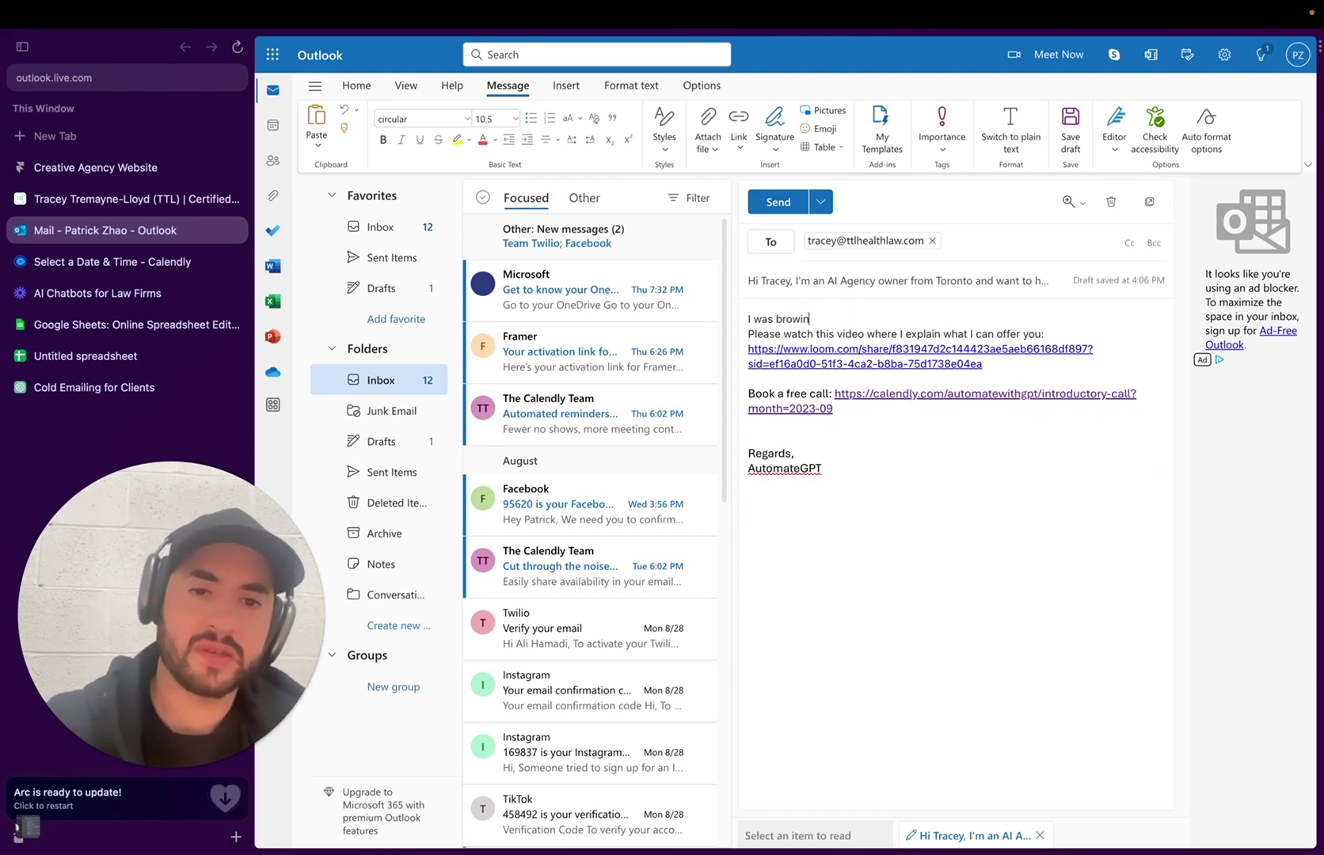
{"action": "type", "text": "I was browsing your webs"}
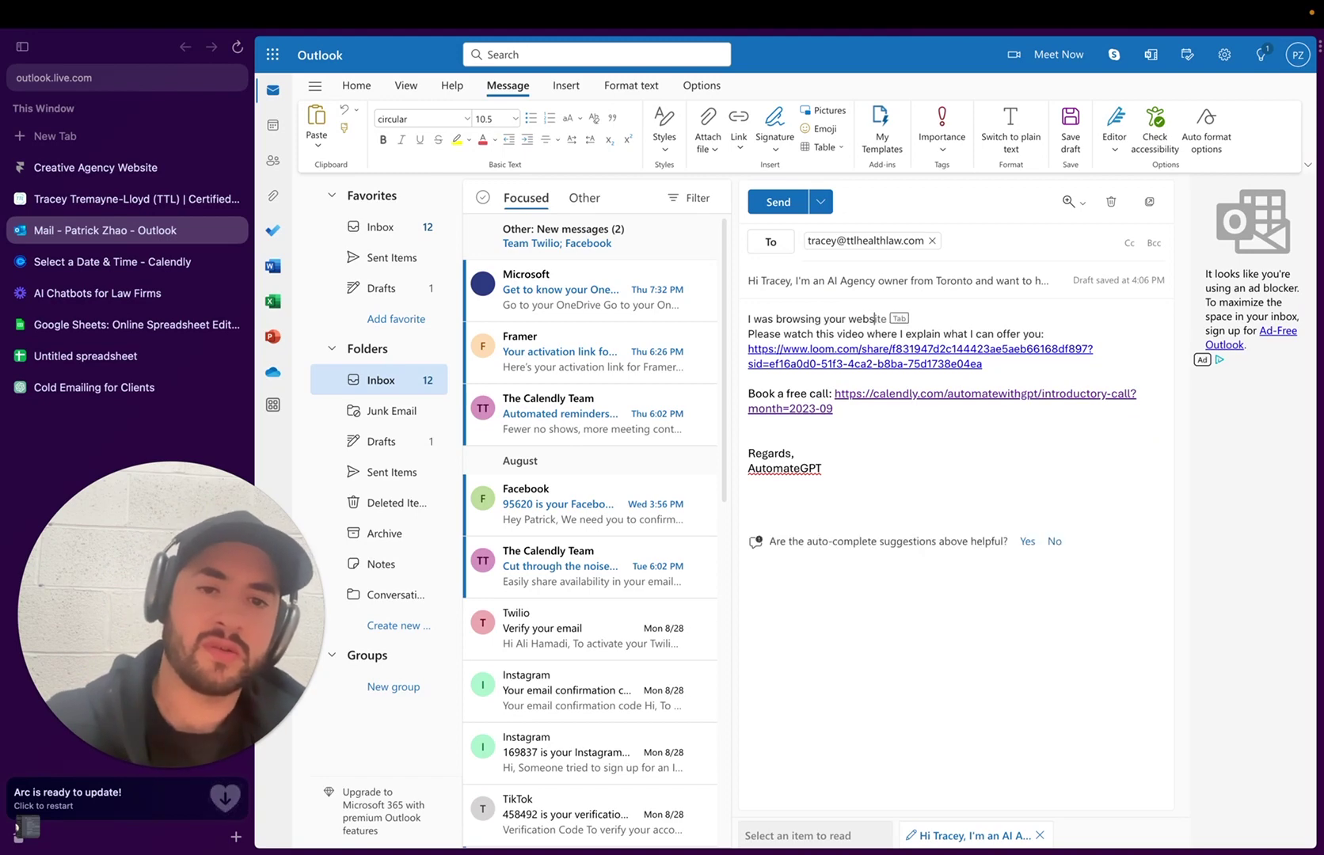
{"action": "type", "text": "ite an"}
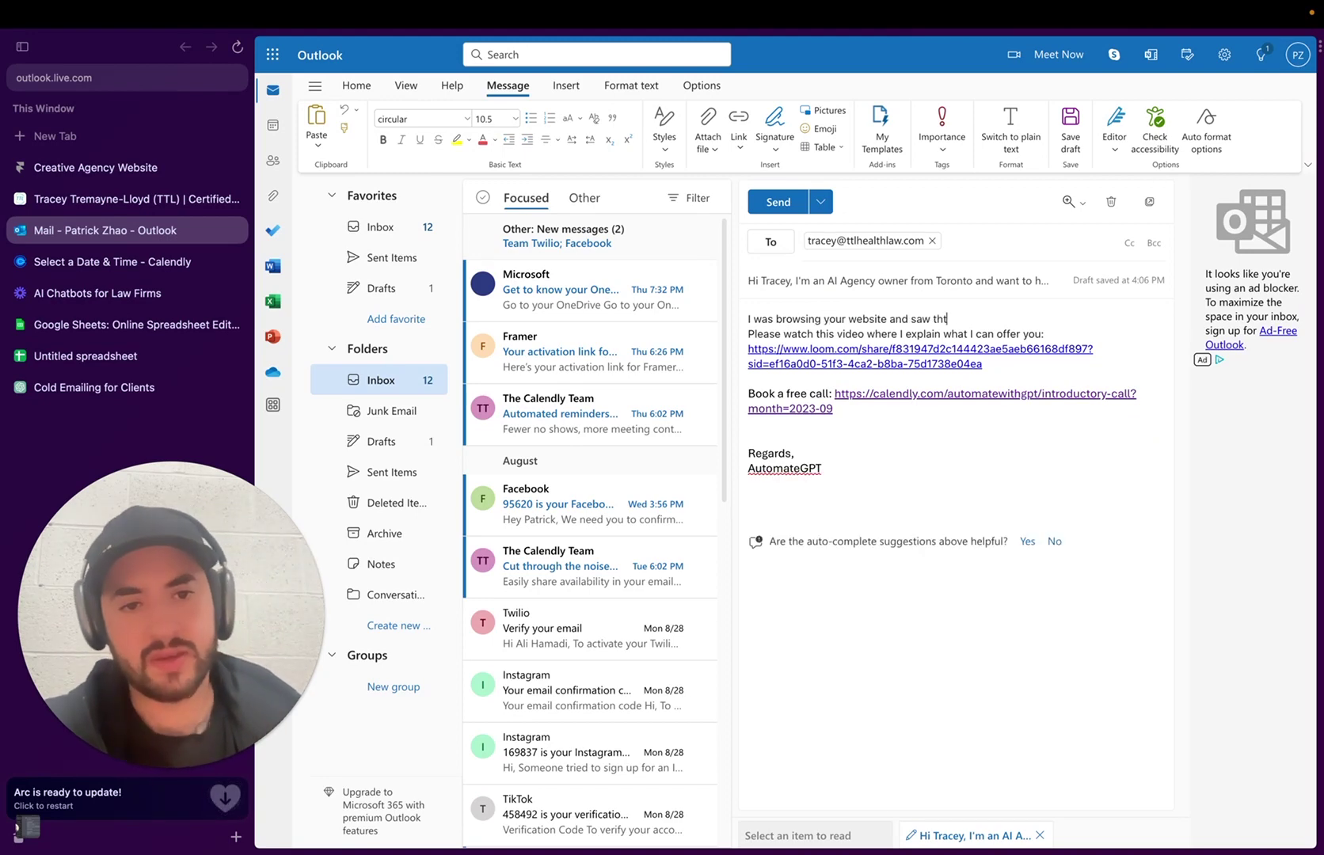
{"action": "type", "text": "d saw that you may be intere"}
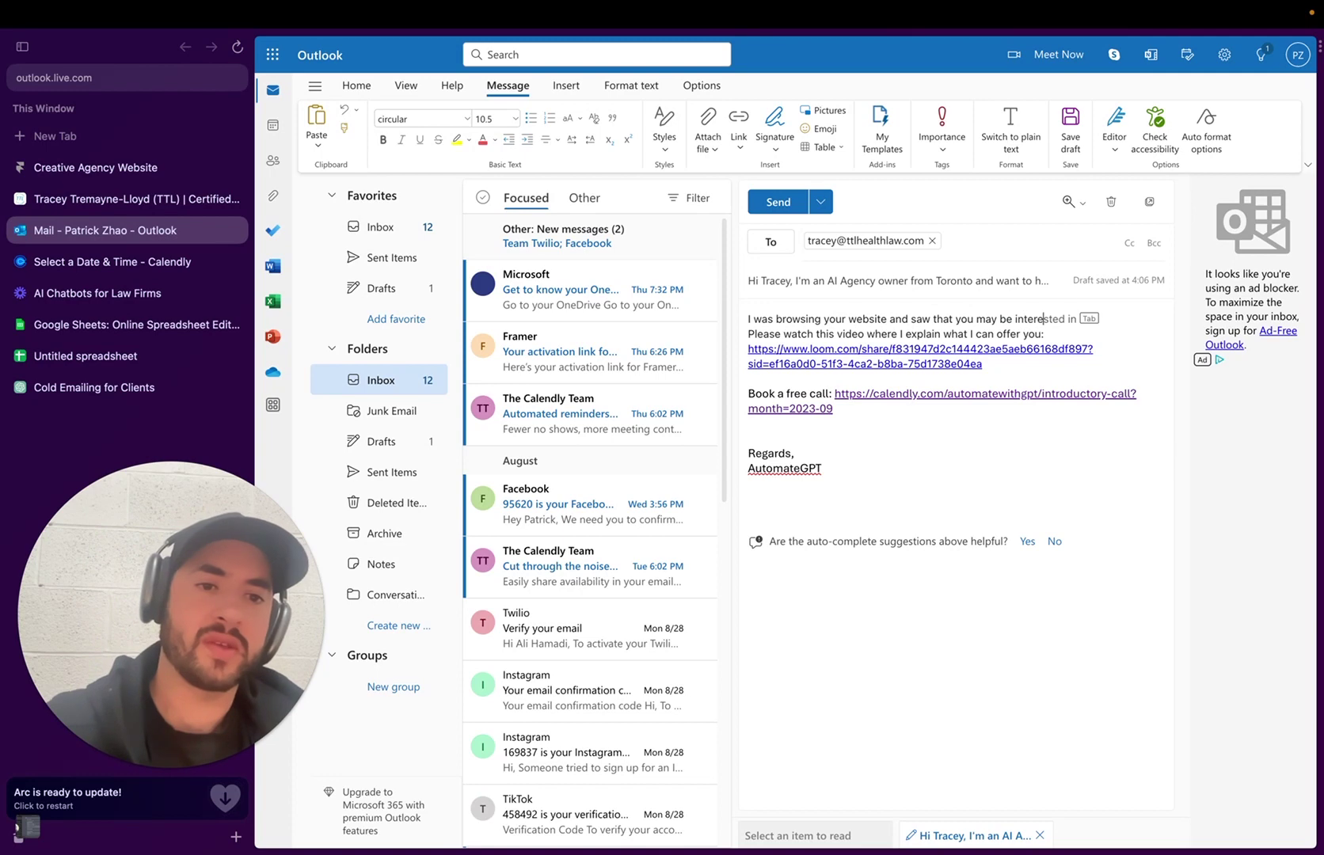
{"action": "type", "text": "sted in adding AI"}
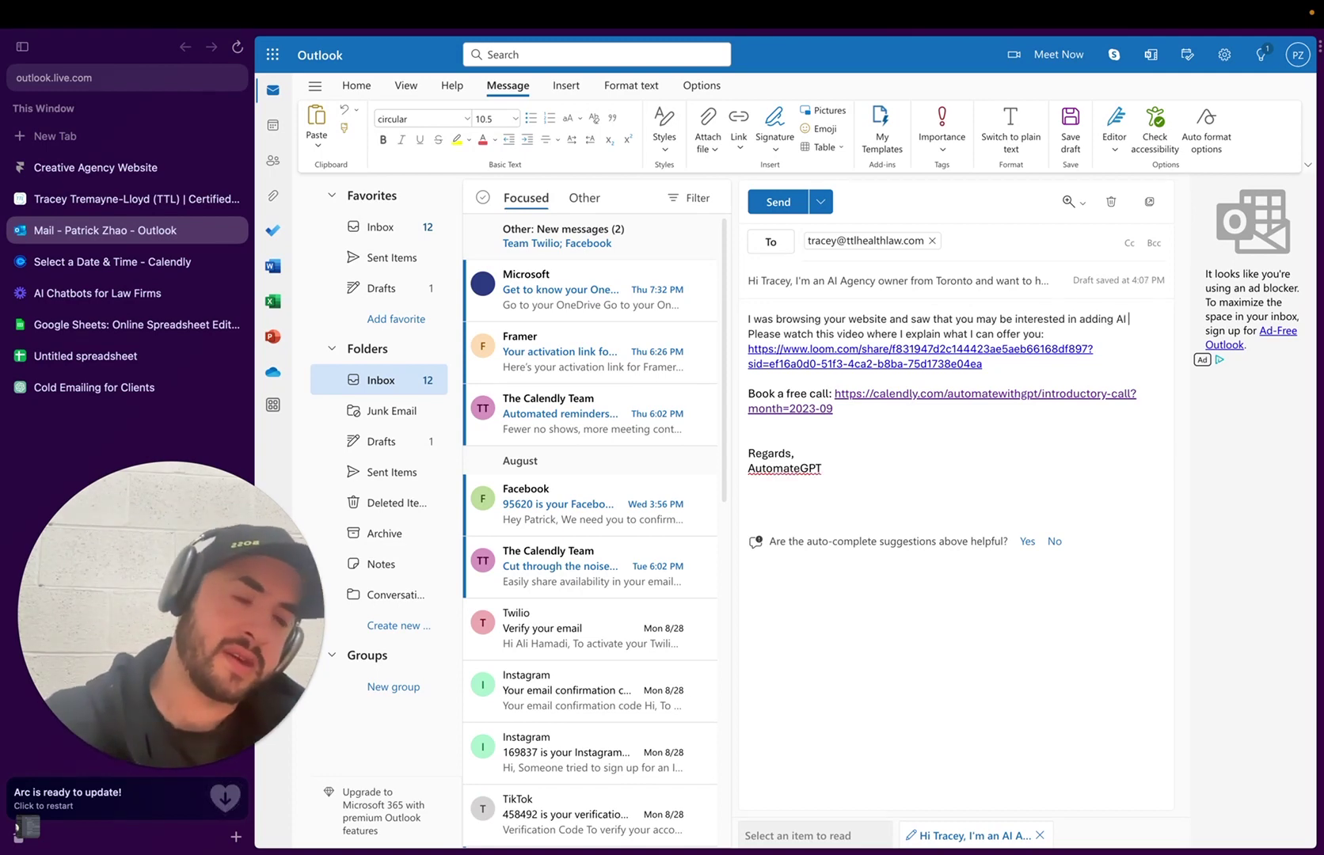
{"action": "type", "text": " technologoy"}
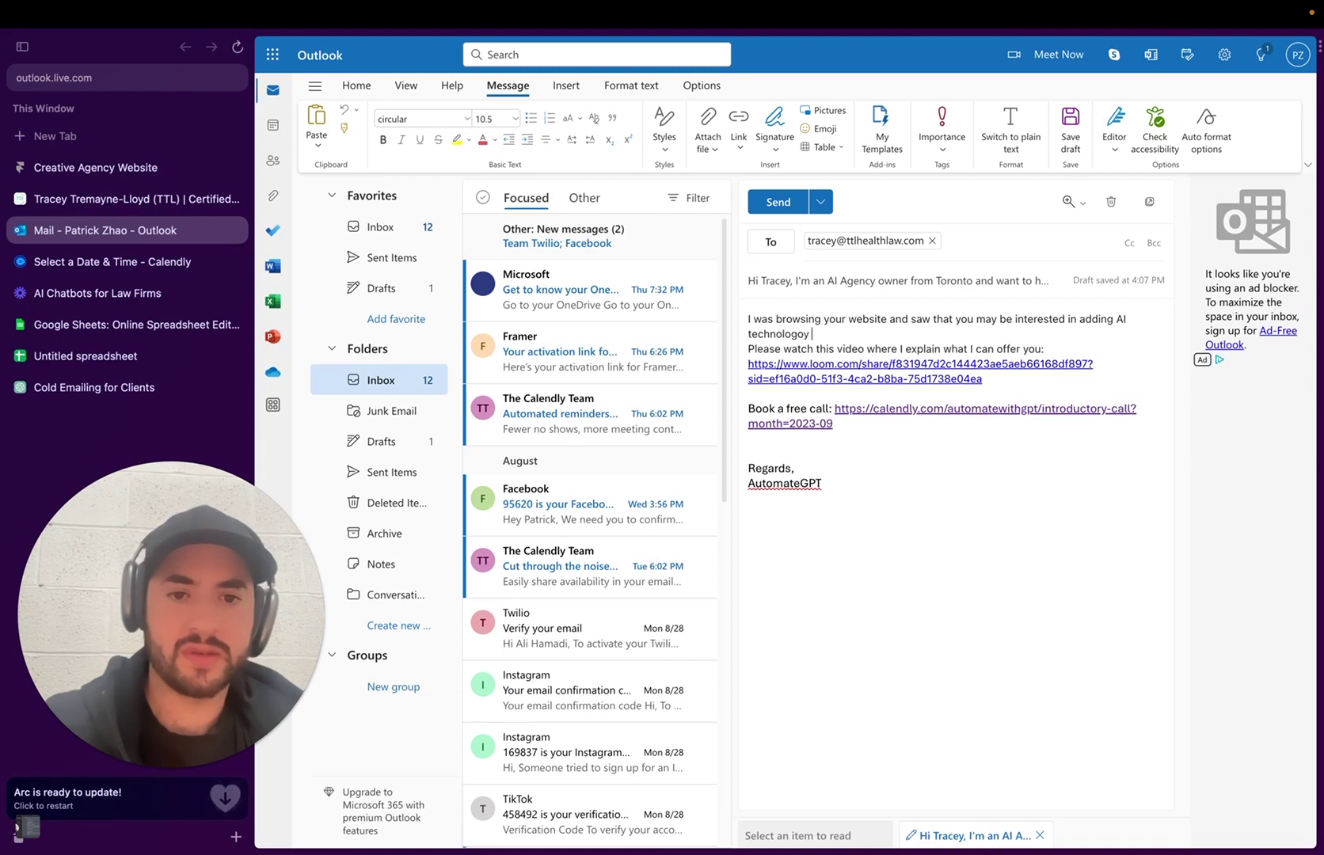
{"action": "type", "text": " to increase your ROI."}
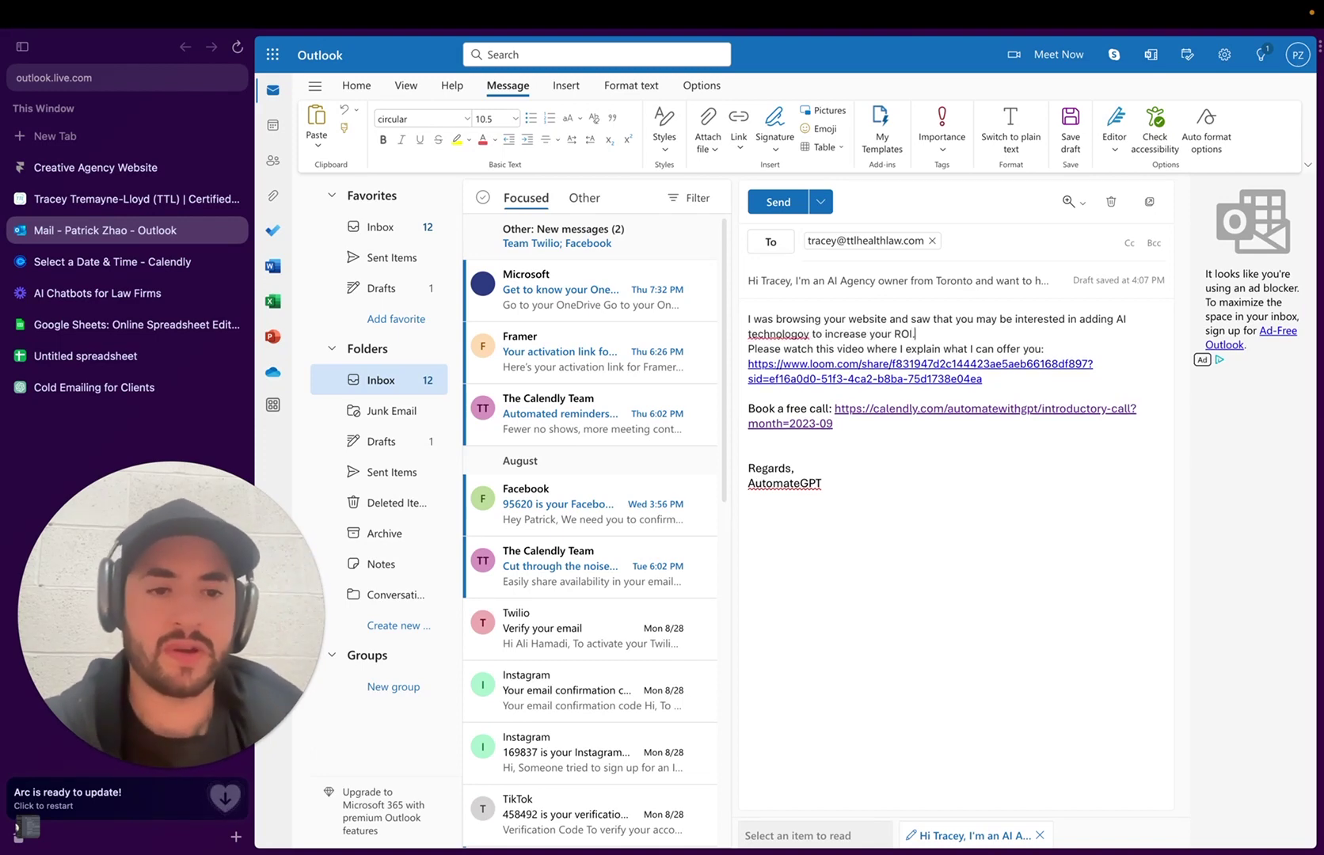
{"action": "key", "text": "Return"}
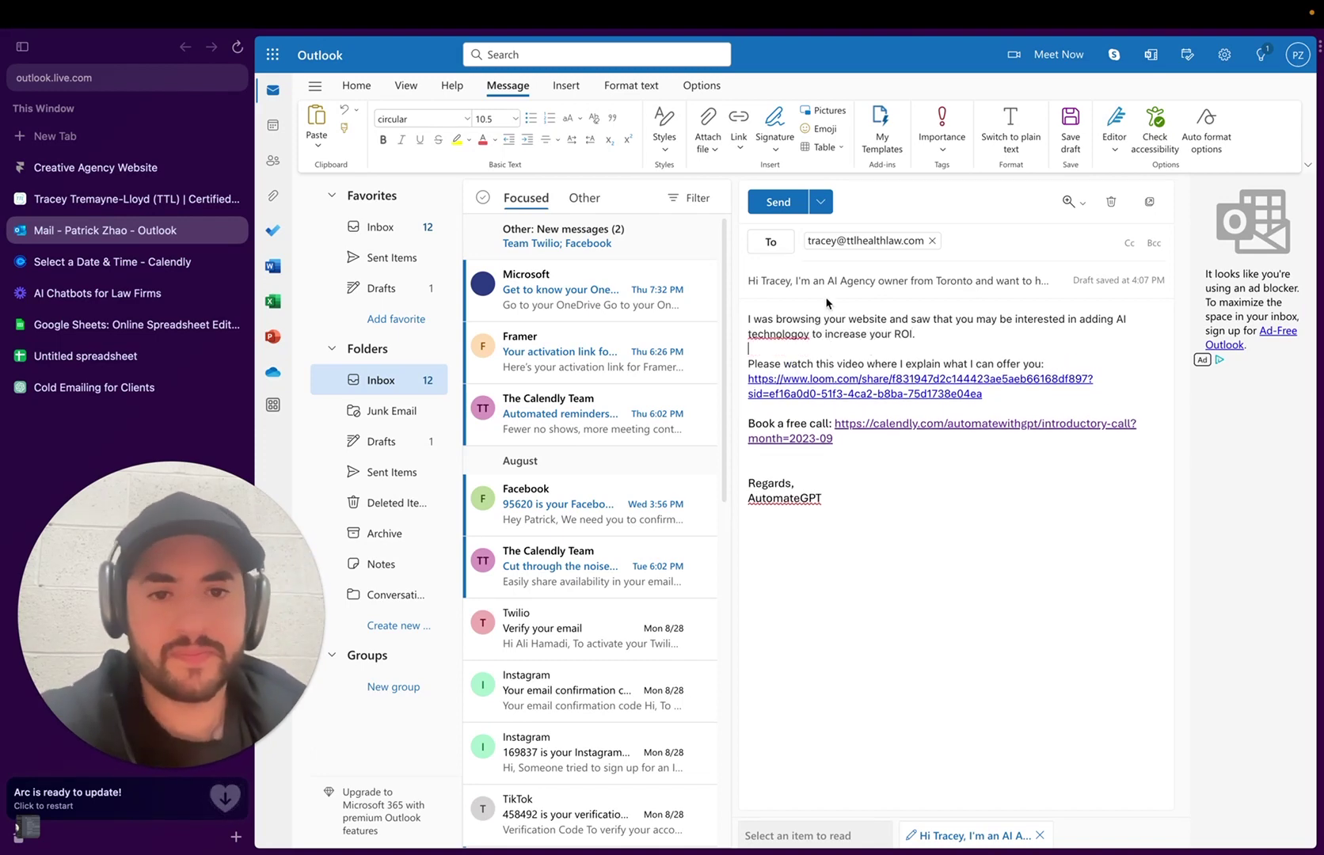
- Correct the spelling of 'technology' and change 'your website' to 'your law firm website'
{"action": "right_click", "coordinate": [784, 337]}
{"action": "left_click", "coordinate": [761, 334]}
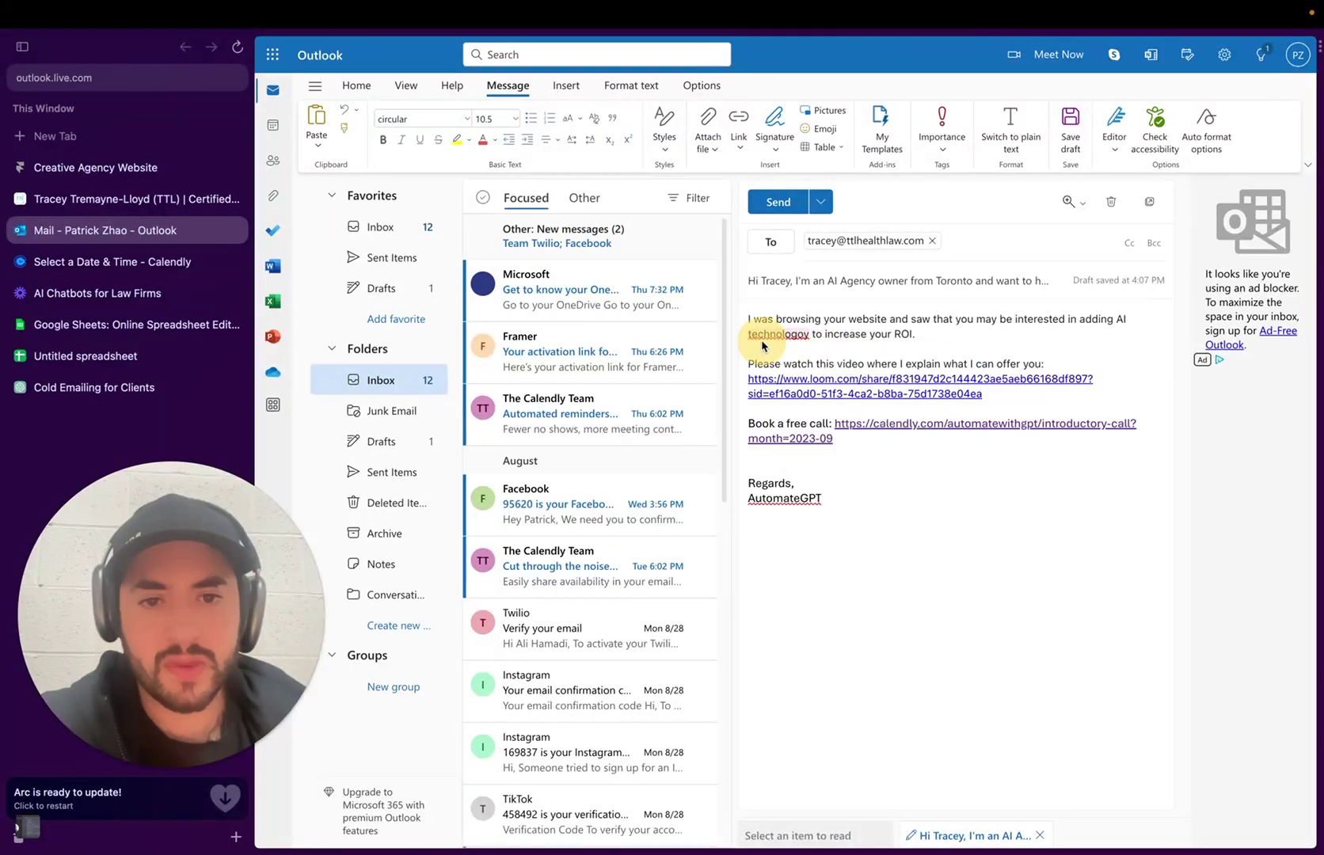
{"action": "left_click", "coordinate": [804, 382]}
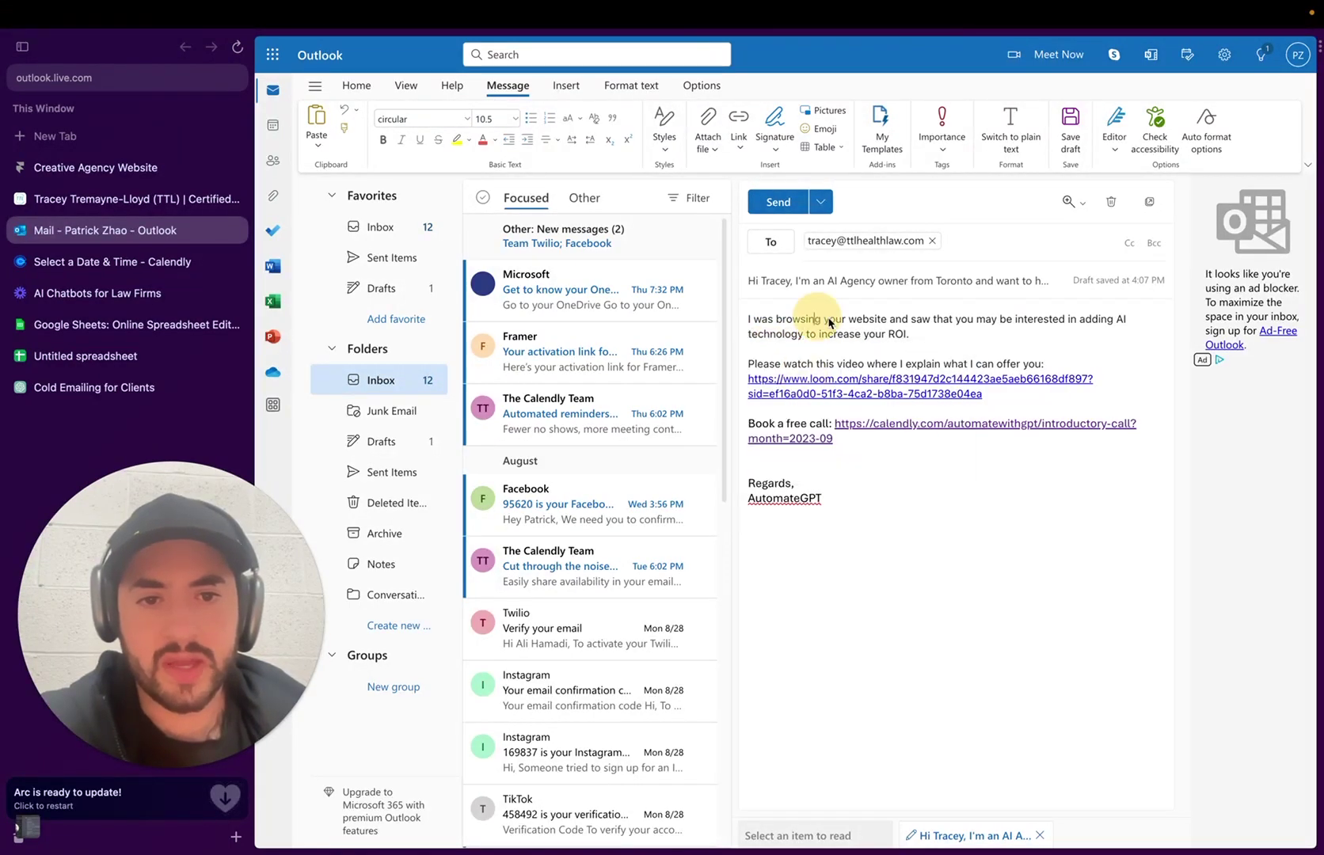
{"action": "left_click_drag", "start_coordinate": [849, 320], "coordinate": [888, 323]}
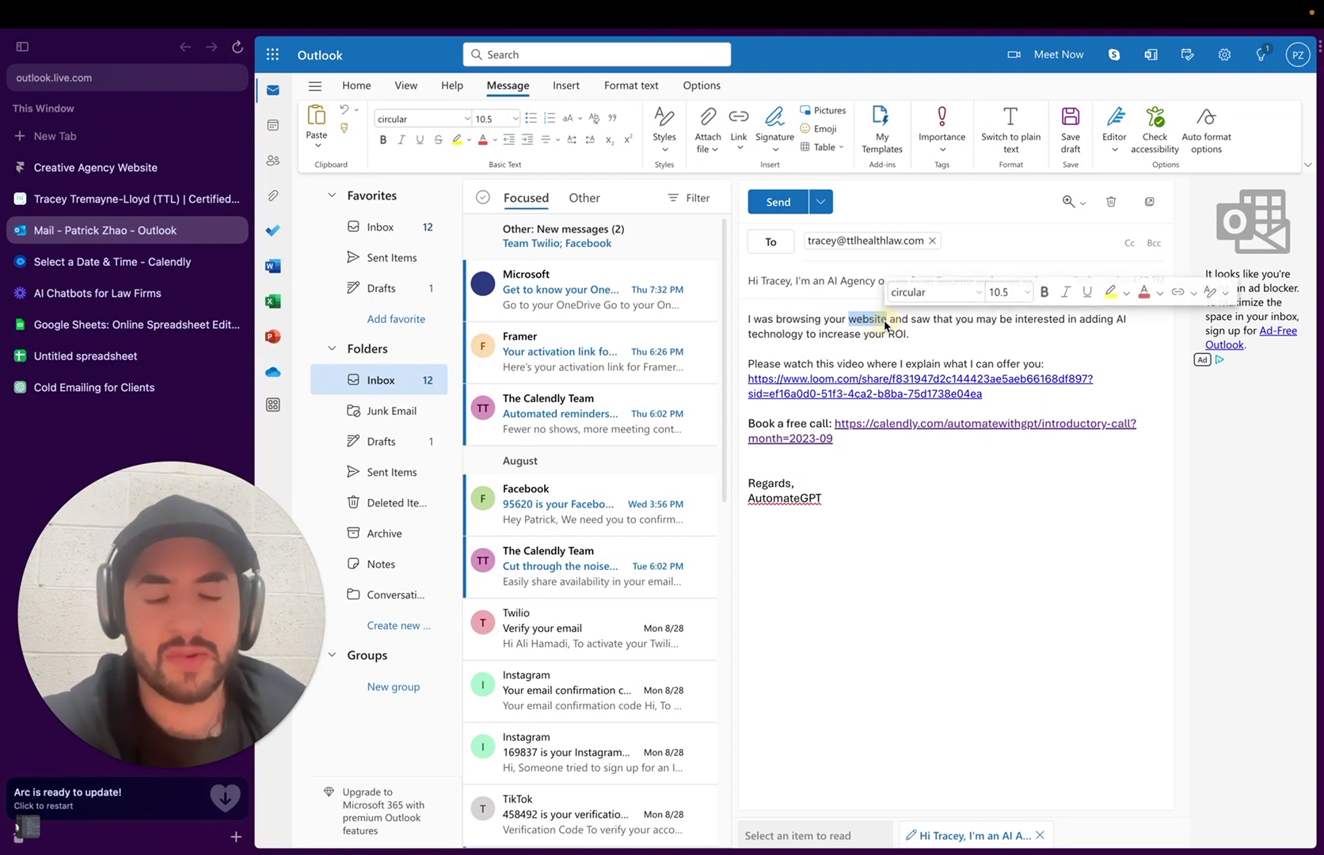
{"action": "type", "text": "law firm"}
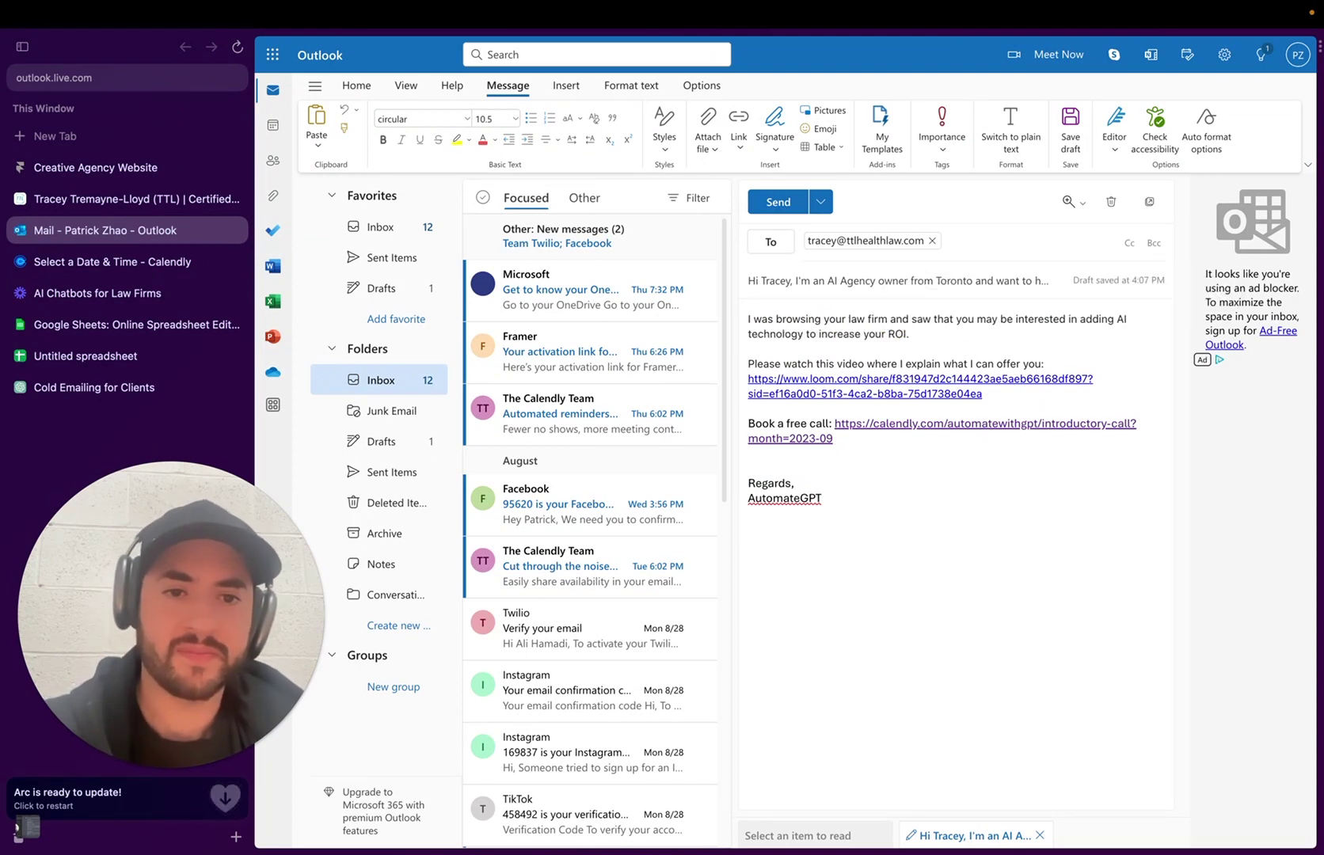
{"action": "type", "text": " web"}
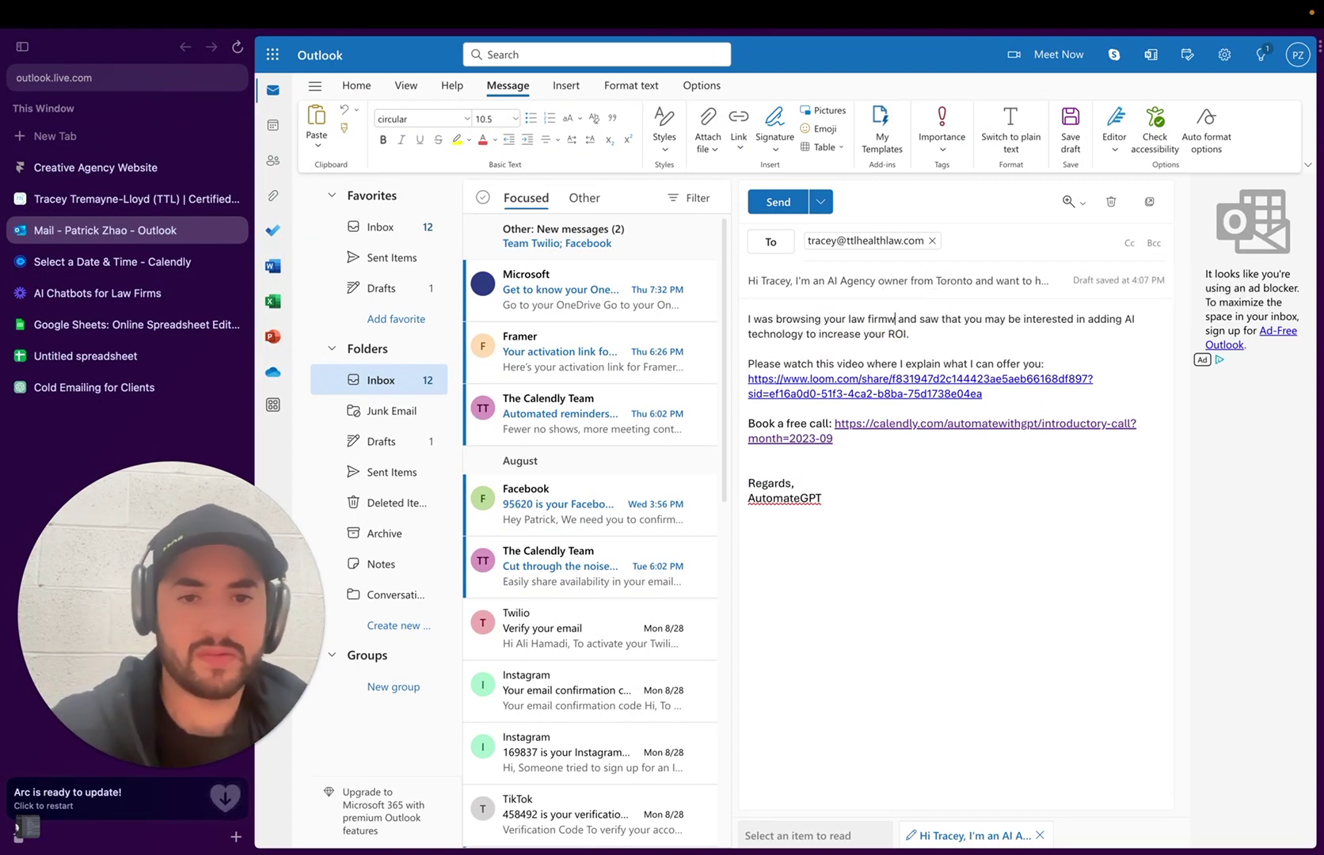
{"action": "type", "text": "ite"}
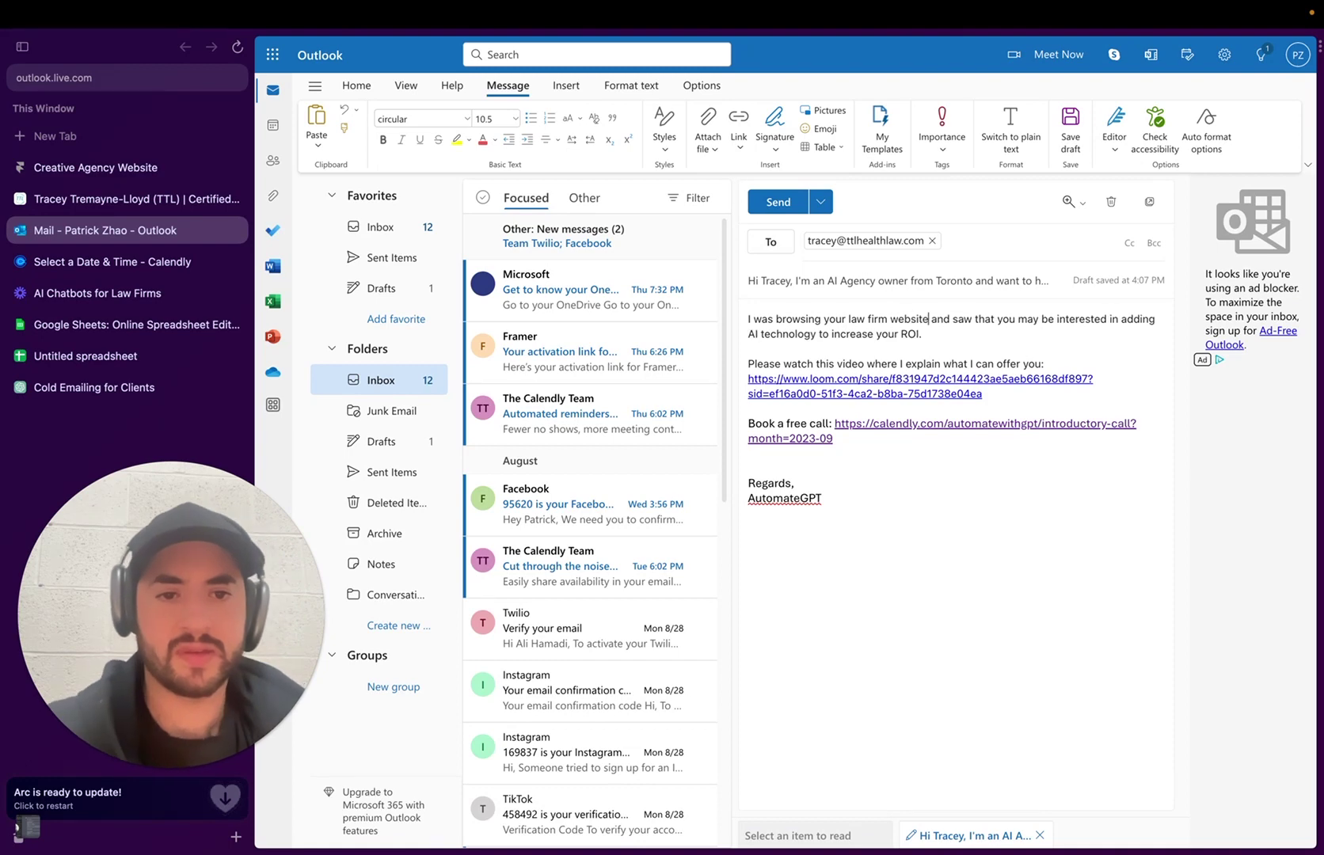
{"action": "left_click", "coordinate": [855, 481]}
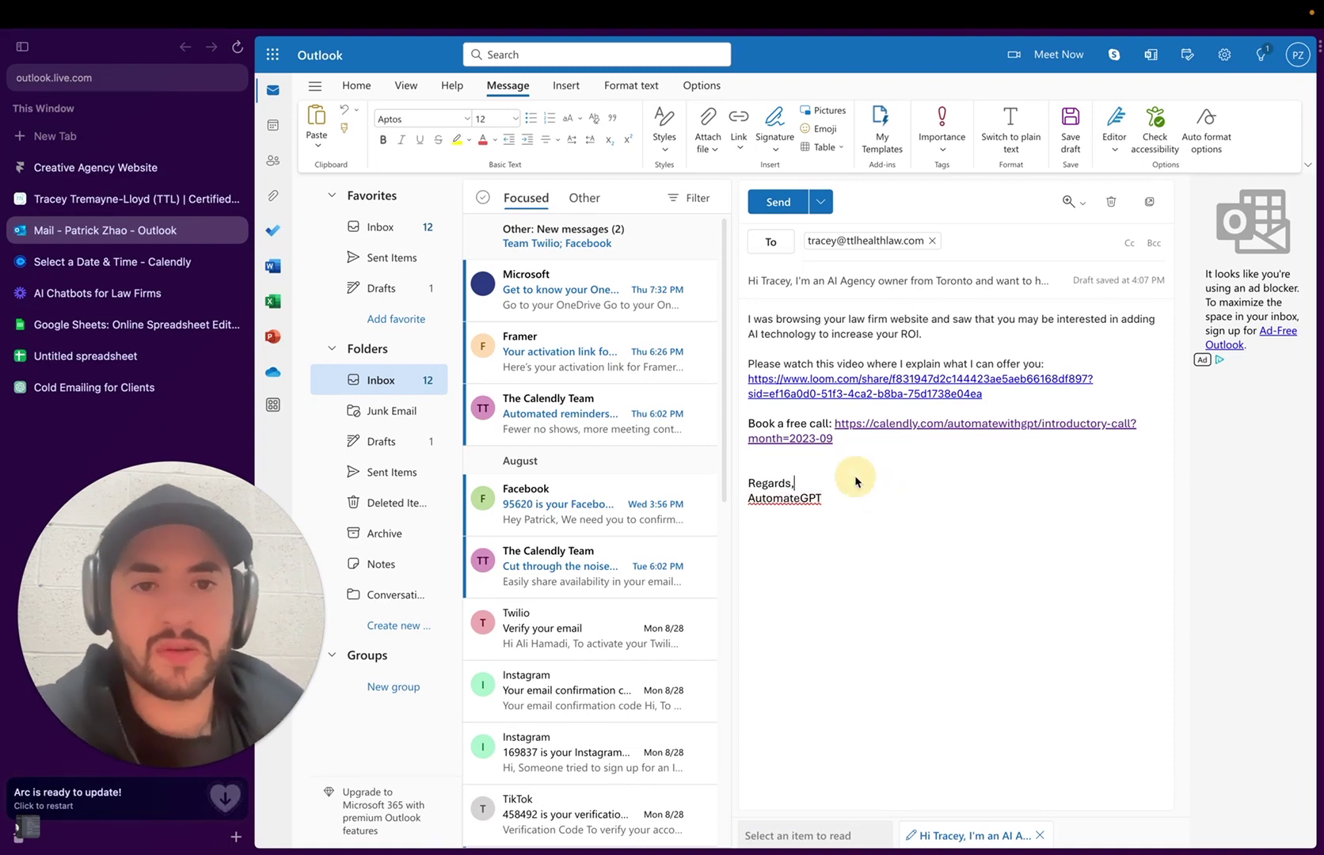
- Send the email, then strike through the first lead's row A2:F2 in the leads spreadsheet
{"action": "left_click", "coordinate": [778, 201]}
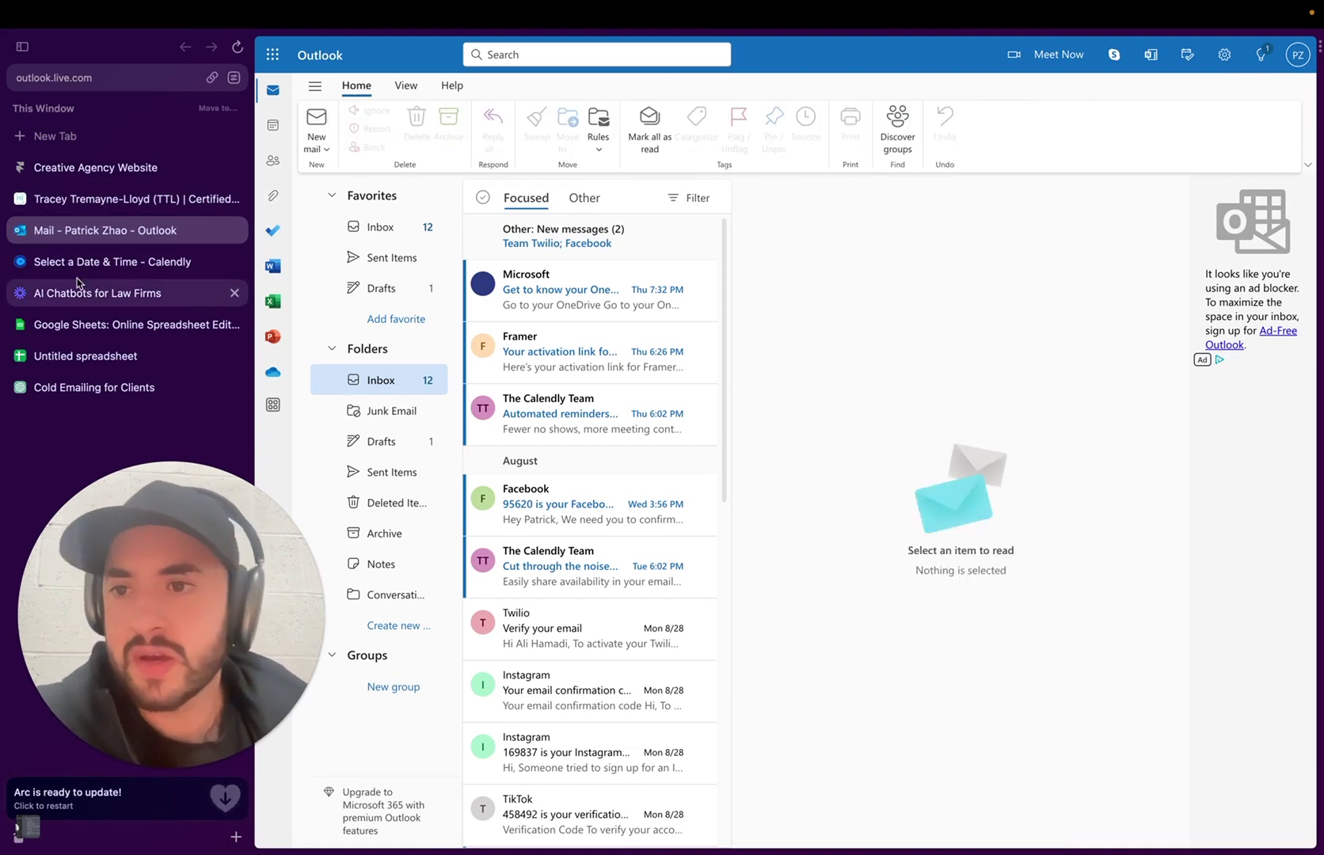
{"action": "left_click", "coordinate": [110, 324]}
{"action": "left_click", "coordinate": [95, 356]}
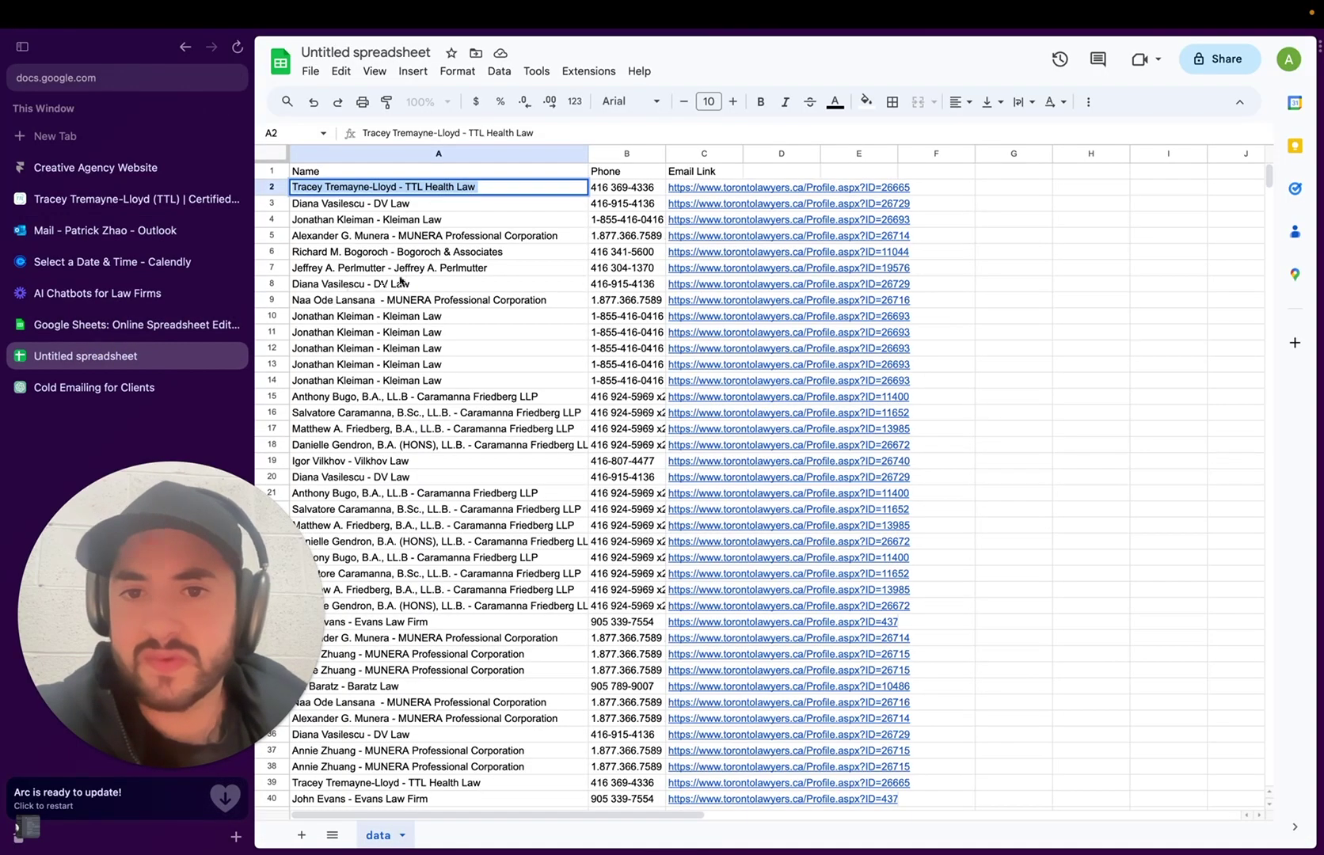
{"action": "left_click", "coordinate": [393, 208]}
{"action": "left_click_drag", "start_coordinate": [380, 187], "coordinate": [936, 188]}
{"action": "left_click", "coordinate": [802, 107]}
- Scroll through the lead list and select the next leads' details in rows 3 to 6
{"action": "left_click", "coordinate": [450, 252]}
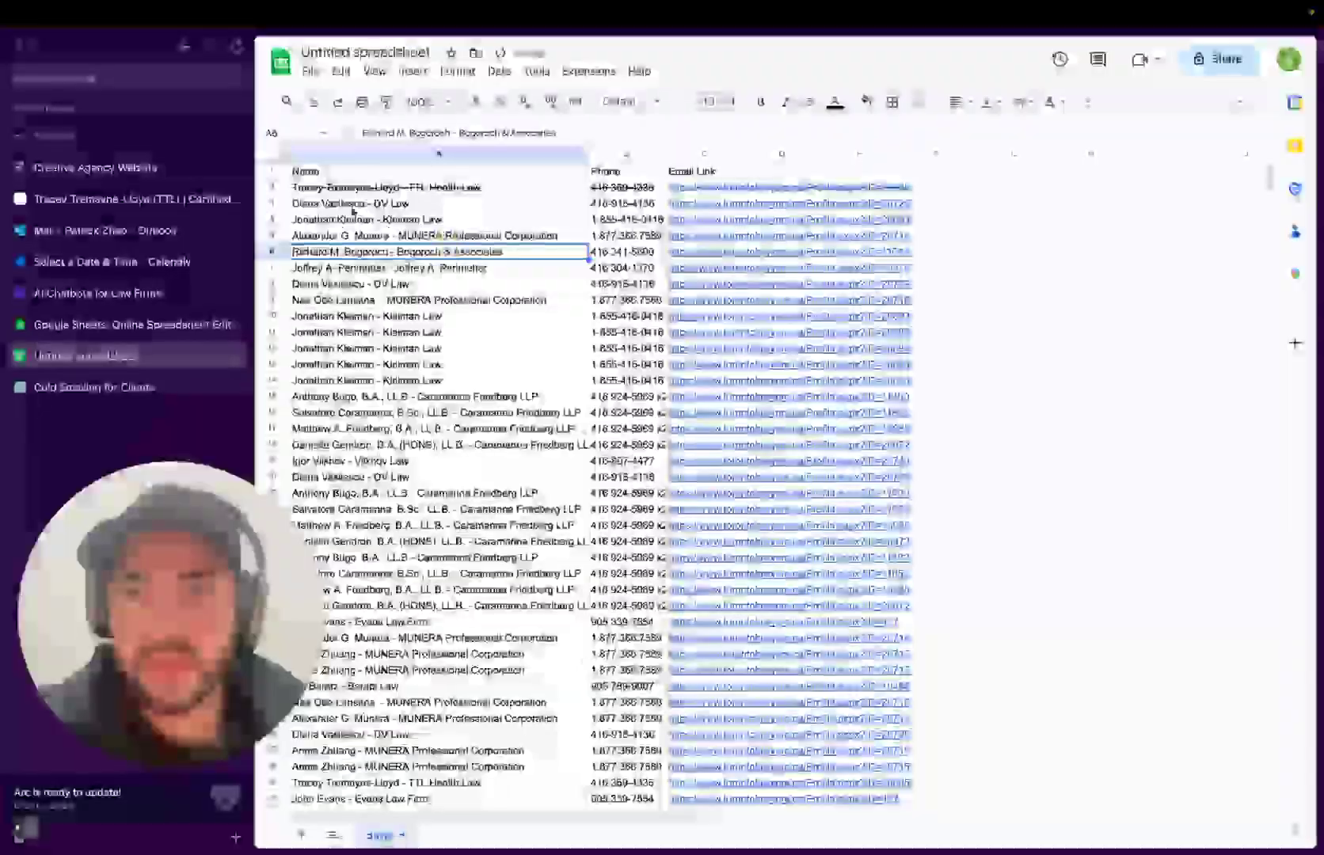
{"action": "scroll", "coordinate": [429, 349], "scroll_direction": "down", "scroll_amount": 20}
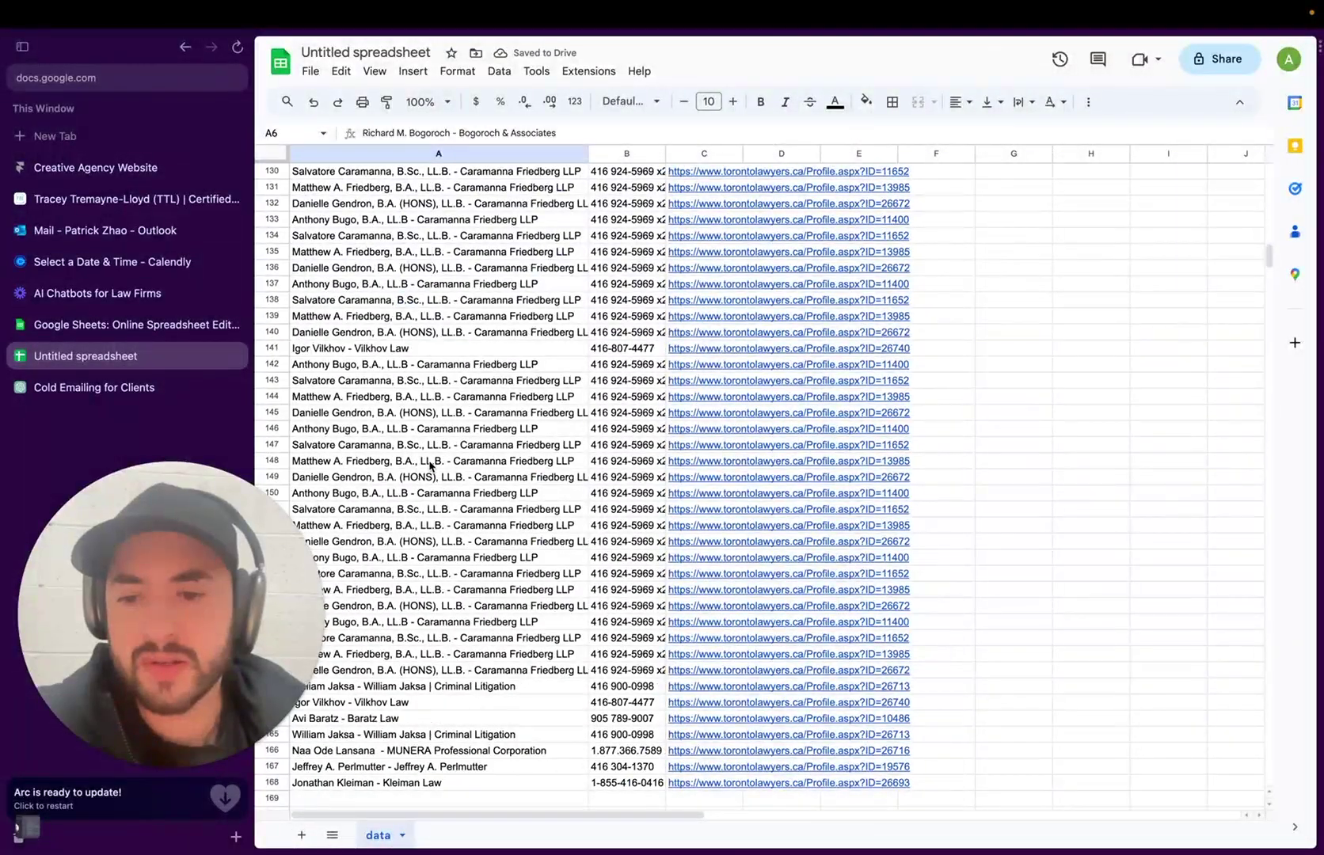
{"action": "scroll", "coordinate": [456, 599], "scroll_direction": "up", "scroll_amount": 20}
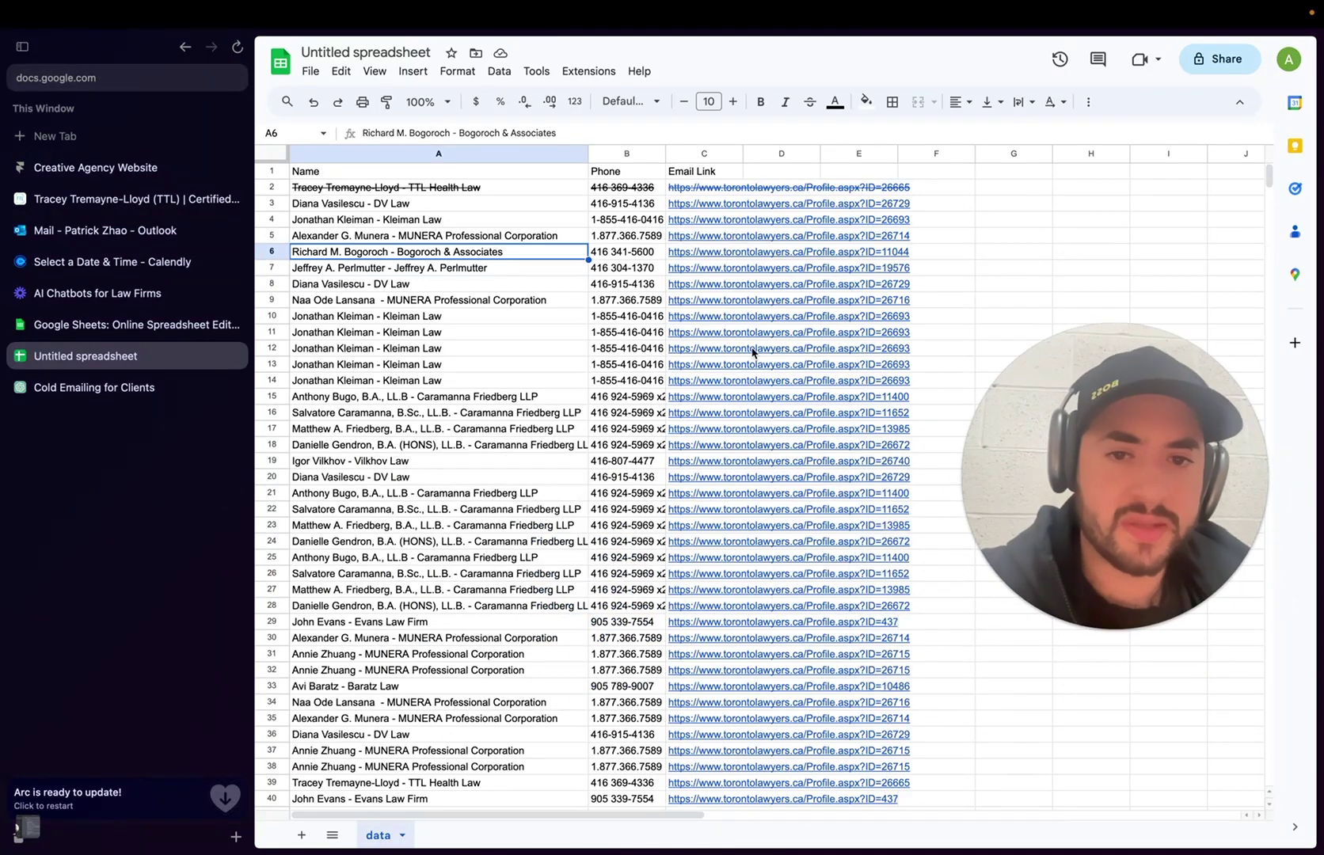
{"action": "left_click_drag", "start_coordinate": [365, 204], "coordinate": [743, 208]}
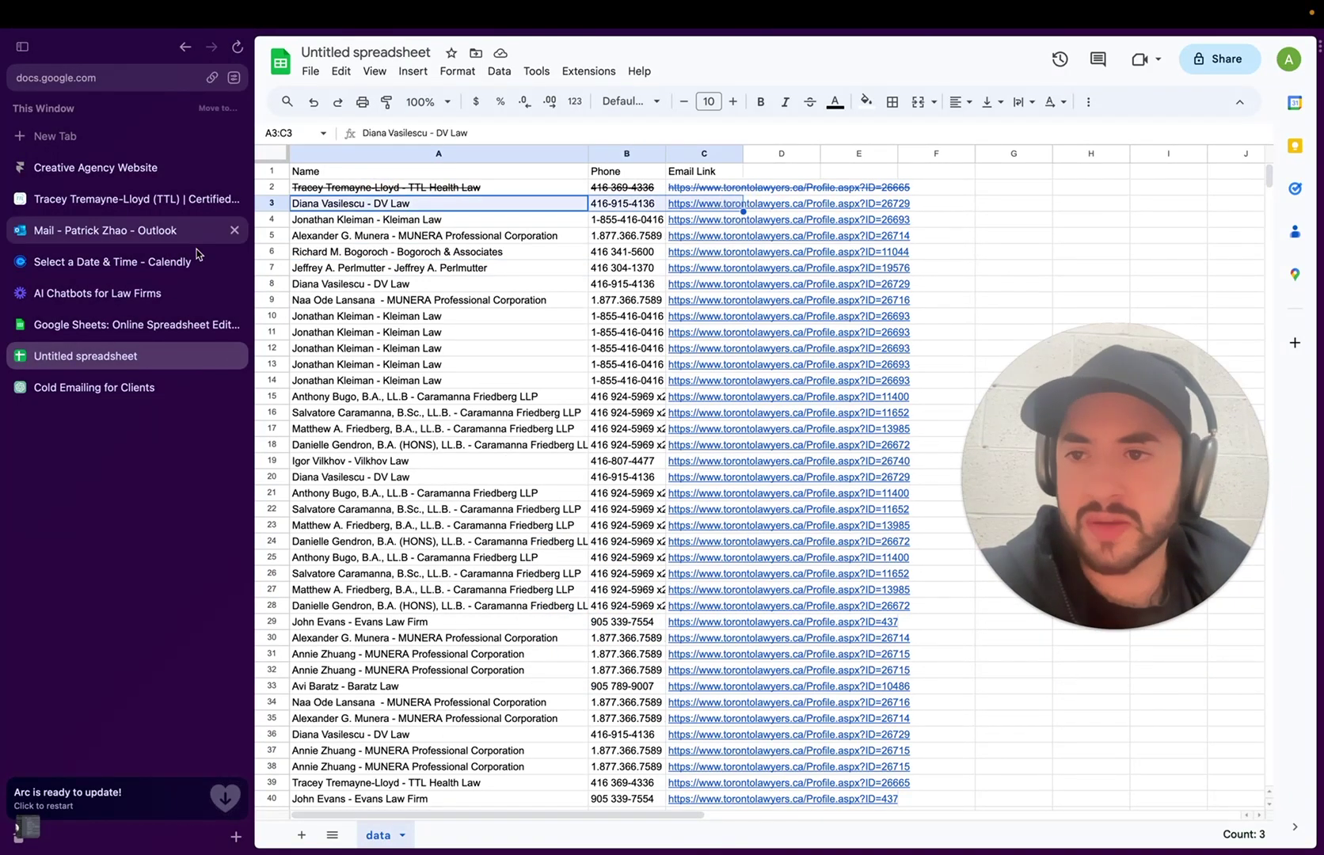
{"action": "left_click", "coordinate": [471, 237]}
{"action": "scroll", "coordinate": [420, 316], "scroll_direction": "down", "scroll_amount": 20}
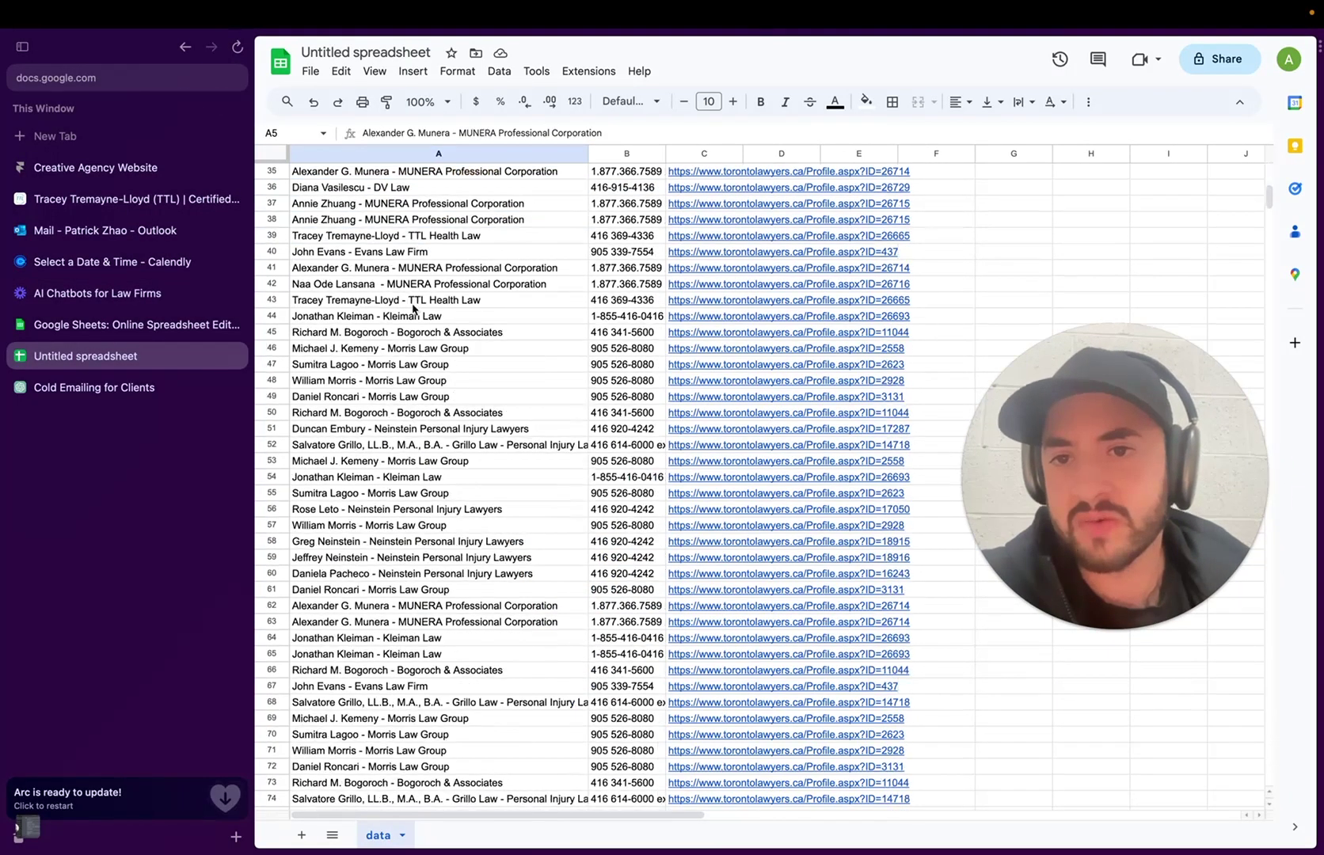
{"action": "scroll", "coordinate": [420, 335], "scroll_direction": "up", "scroll_amount": 20}
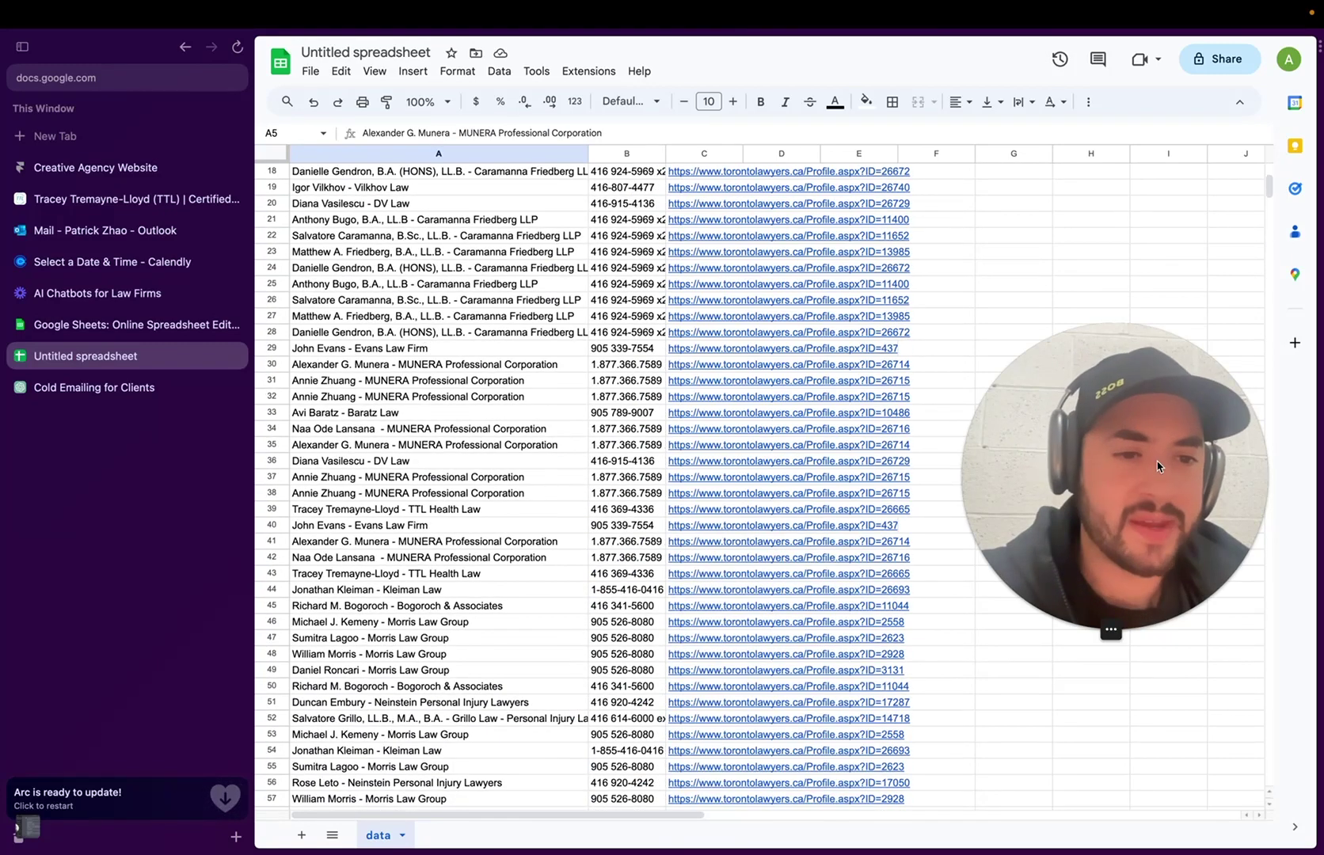
{"action": "mouse_move", "coordinate": [1097, 478]}
{"action": "left_mouse_down"}
{"action": "mouse_move", "coordinate": [944, 525]}
{"action": "mouse_move", "coordinate": [1093, 491]}
{"action": "left_mouse_up"}
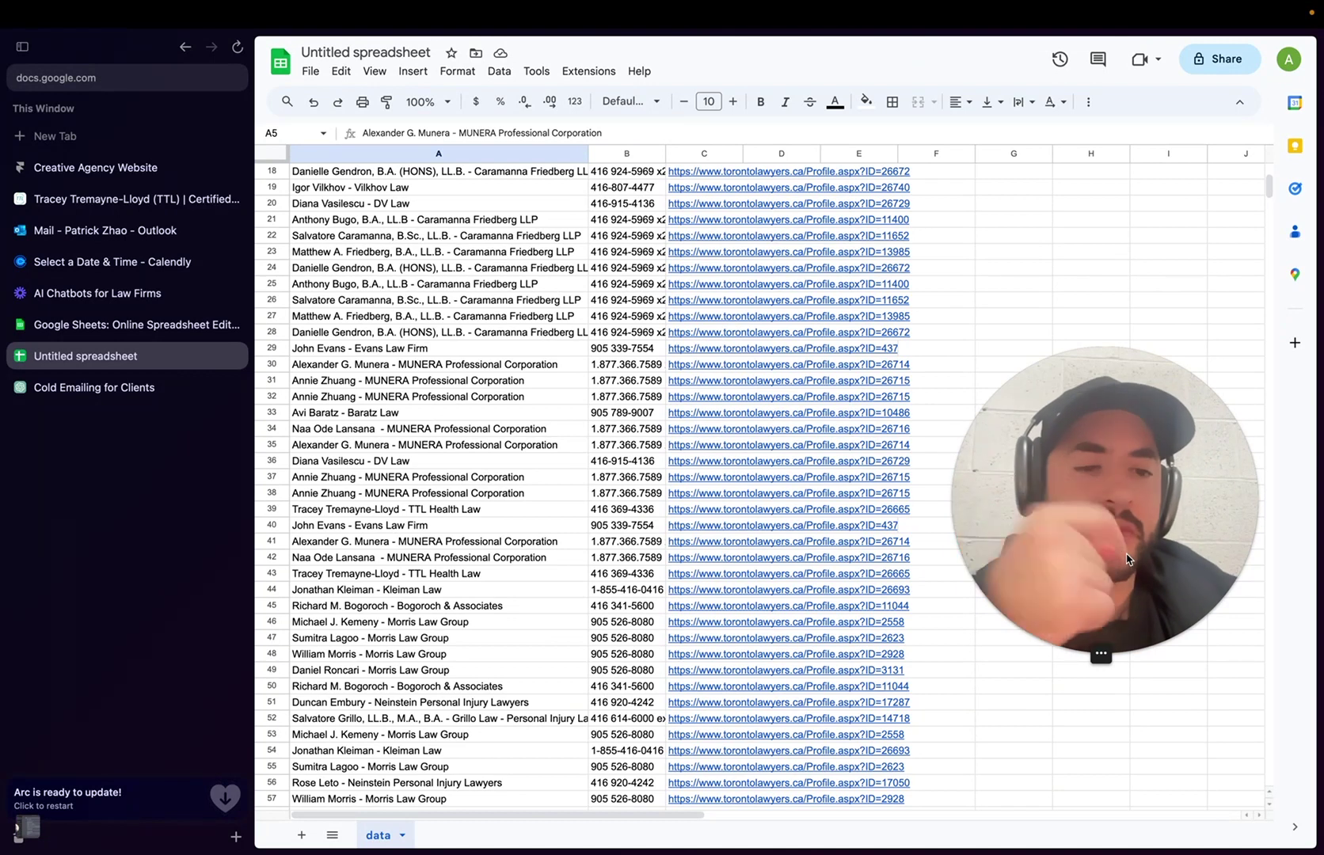
{"action": "left_click_drag", "start_coordinate": [1100, 518], "coordinate": [1117, 385]}
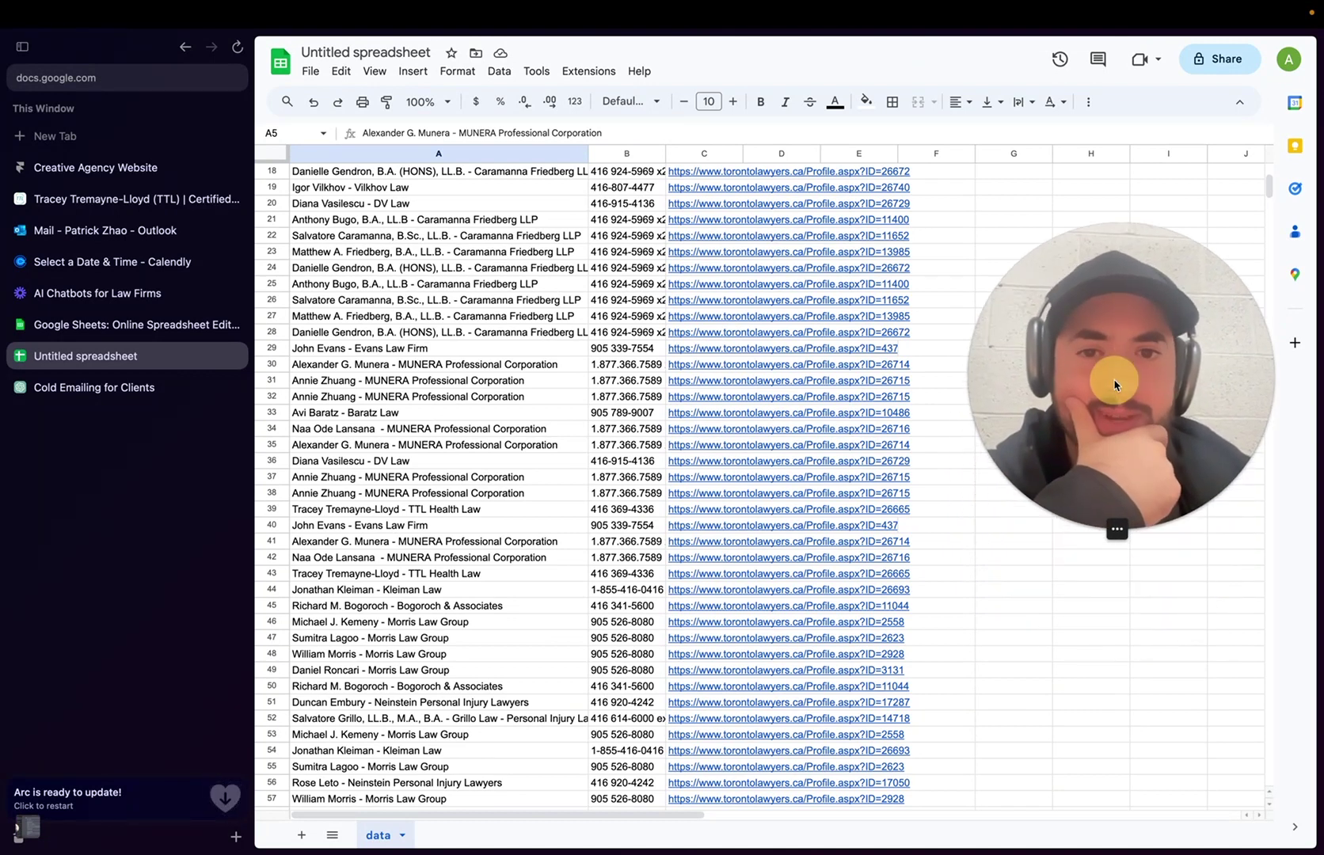
{"action": "scroll", "coordinate": [735, 437], "scroll_direction": "up", "scroll_amount": 6}
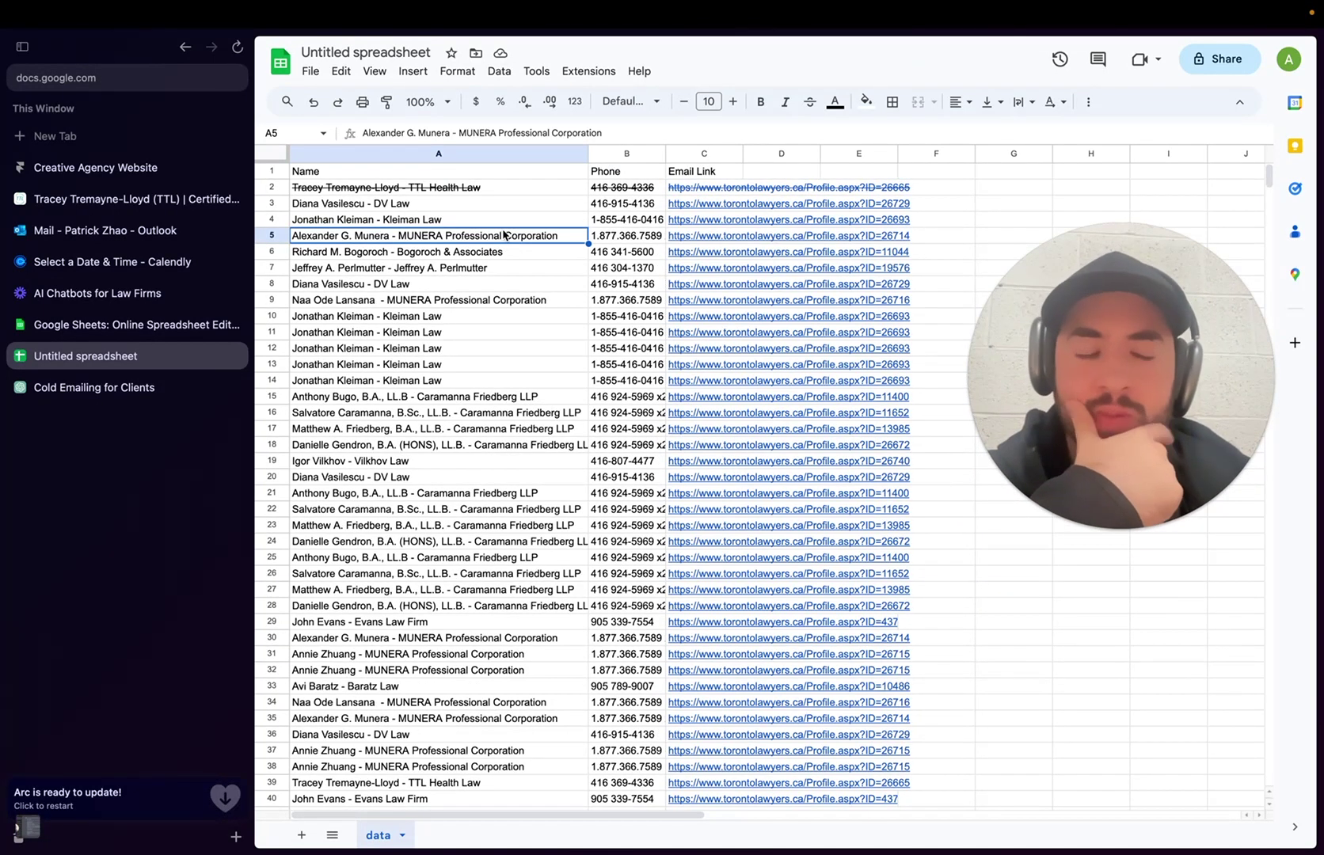